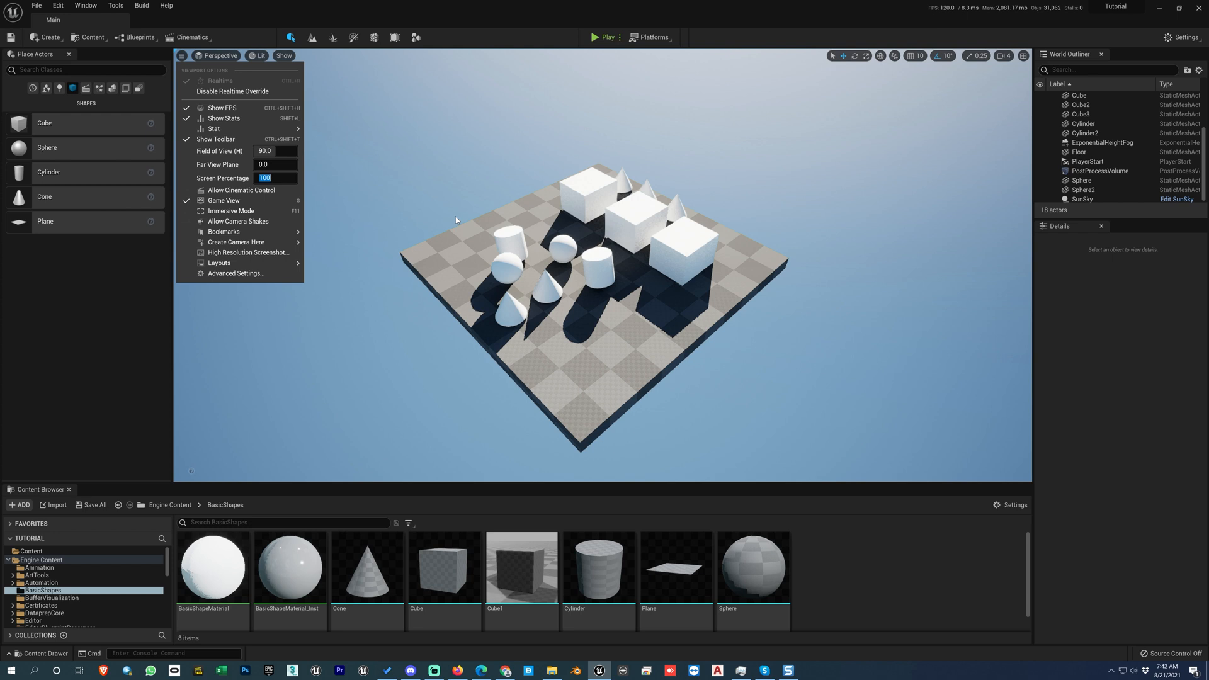
# Step: Check the cinematics options for adding a level sequence or master sequence, making no change
pyautogui.click(233, 180)
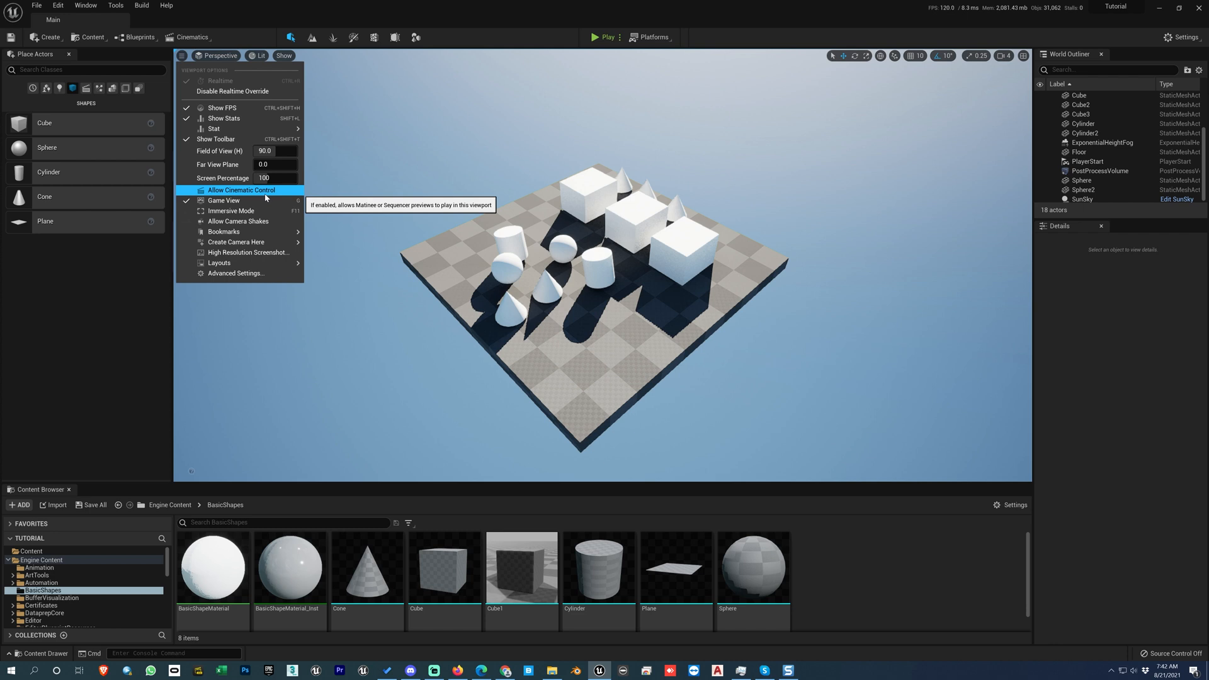
pyautogui.click(224, 15)
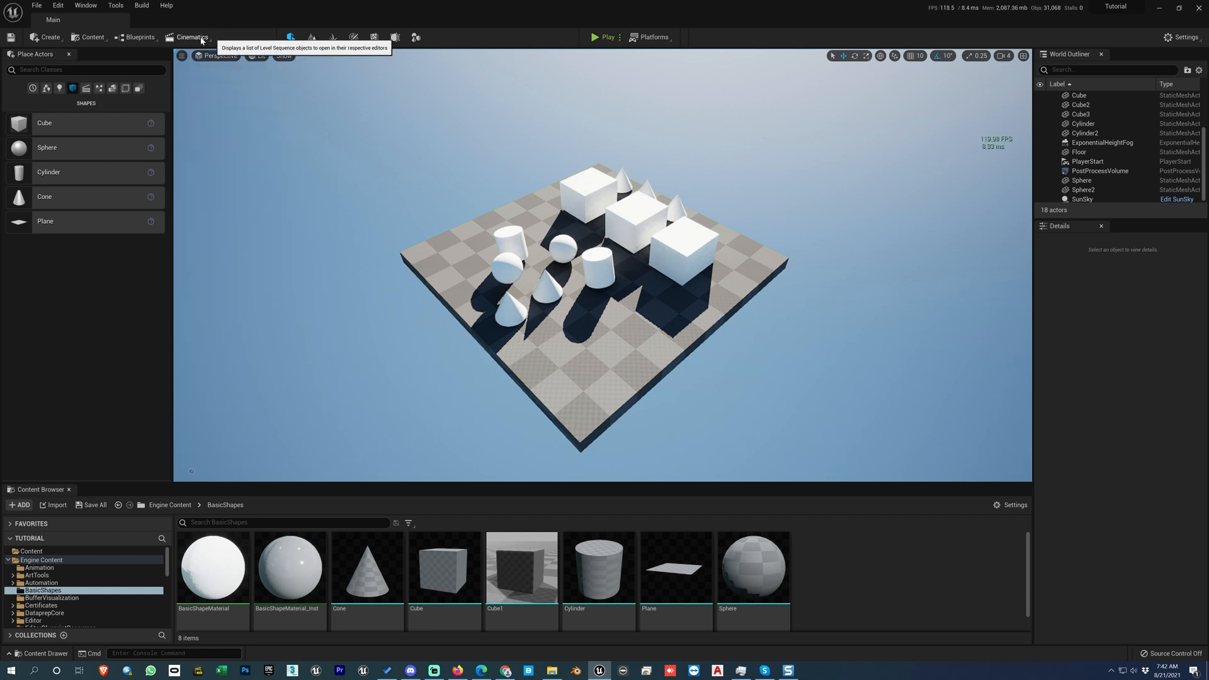
pyautogui.click(202, 39)
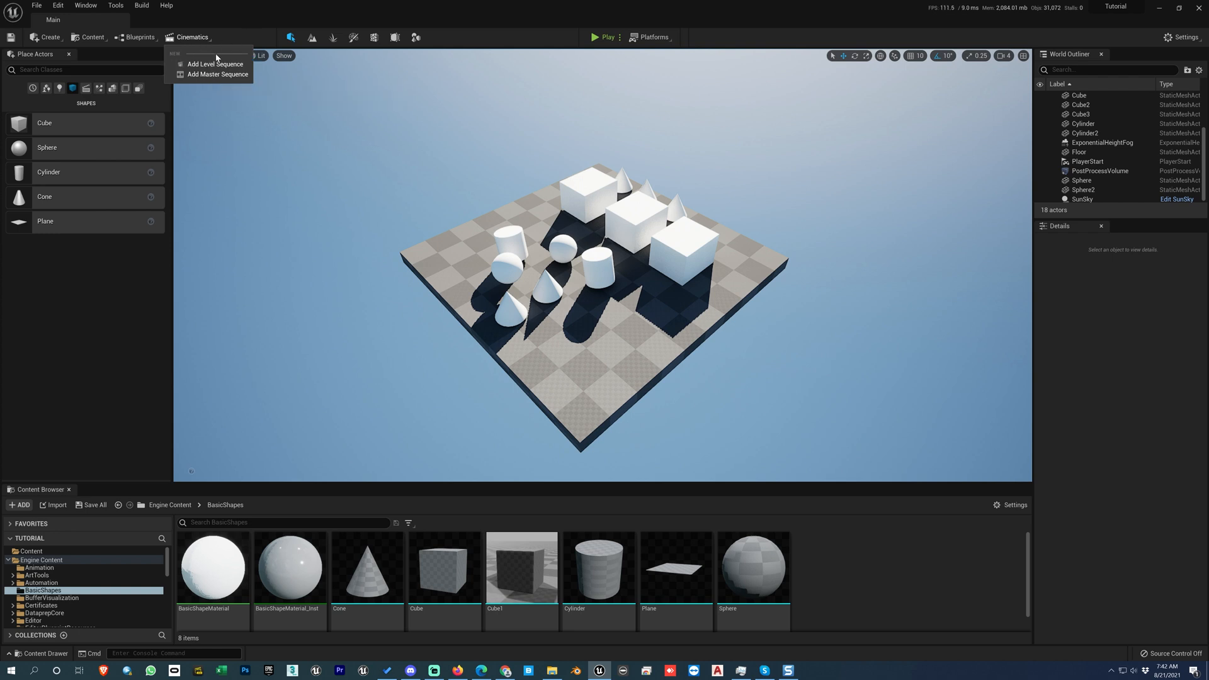
pyautogui.click(443, 42)
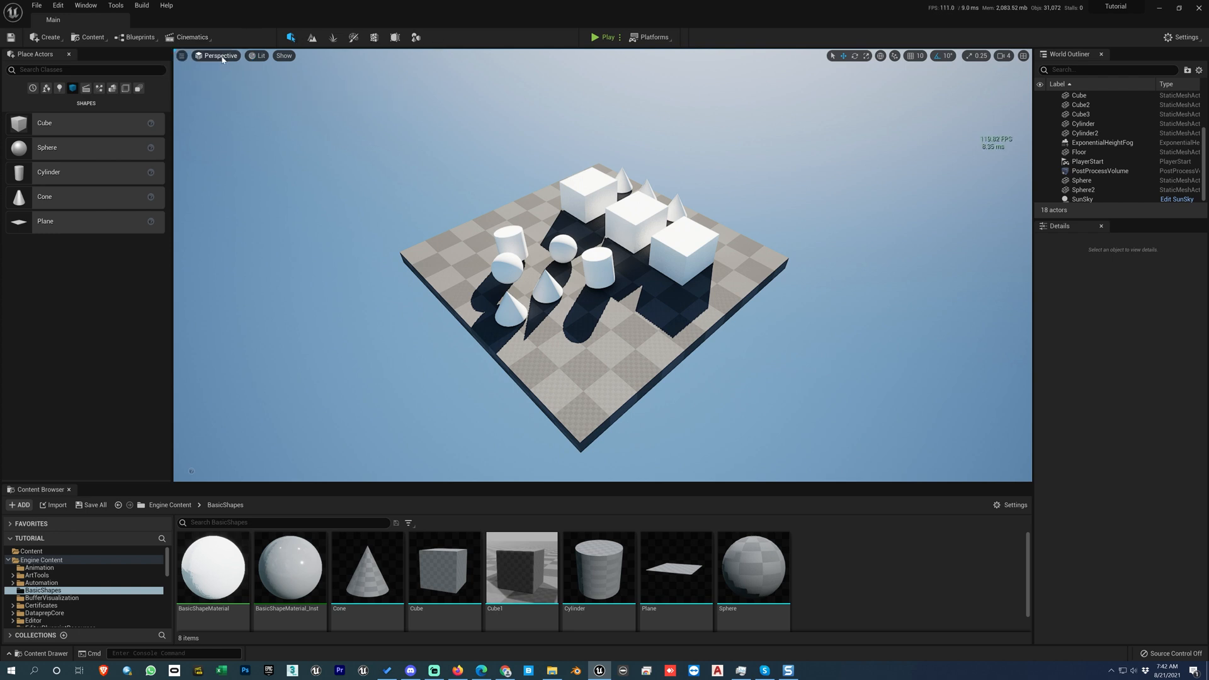
# Step: Turn the viewport's Game View off to show the grid and actor icons, and turn it back on
pyautogui.click(182, 57)
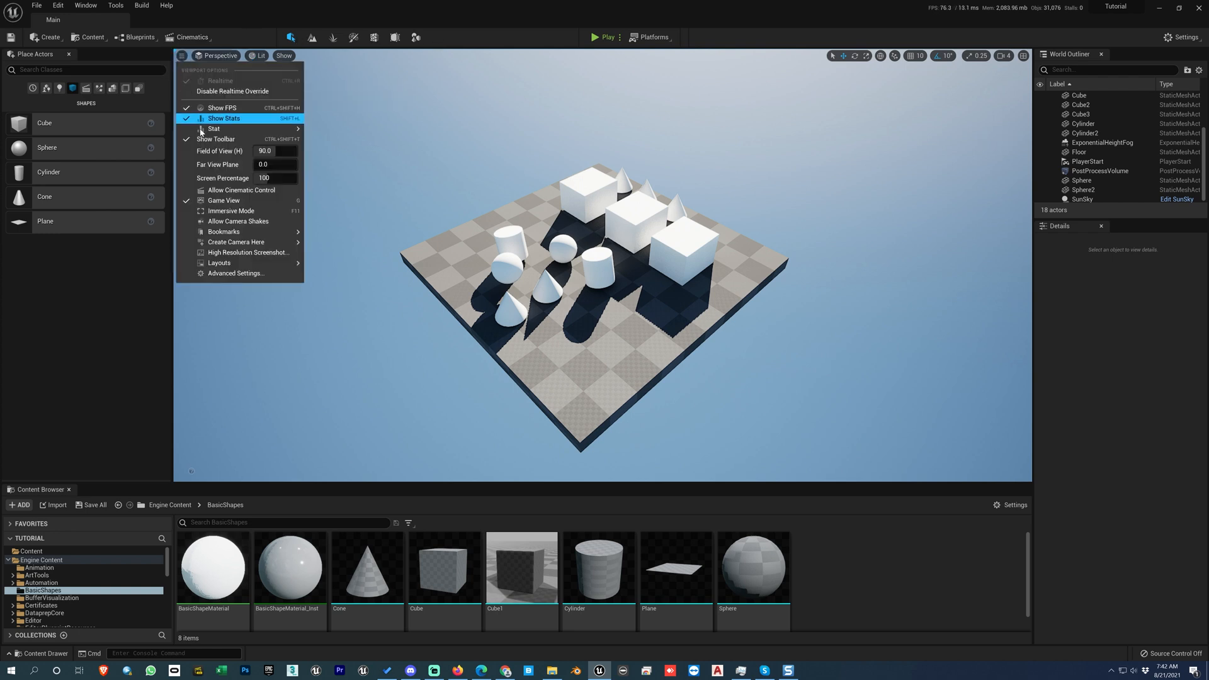
pyautogui.click(224, 201)
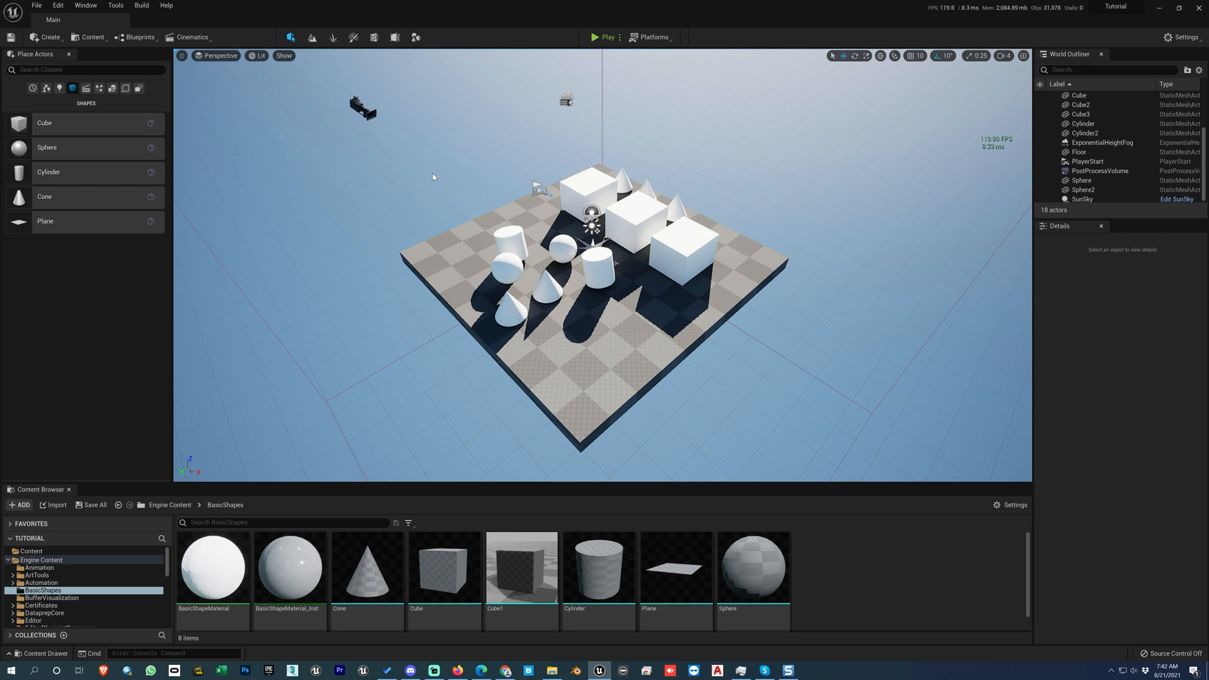
pyautogui.click(181, 56)
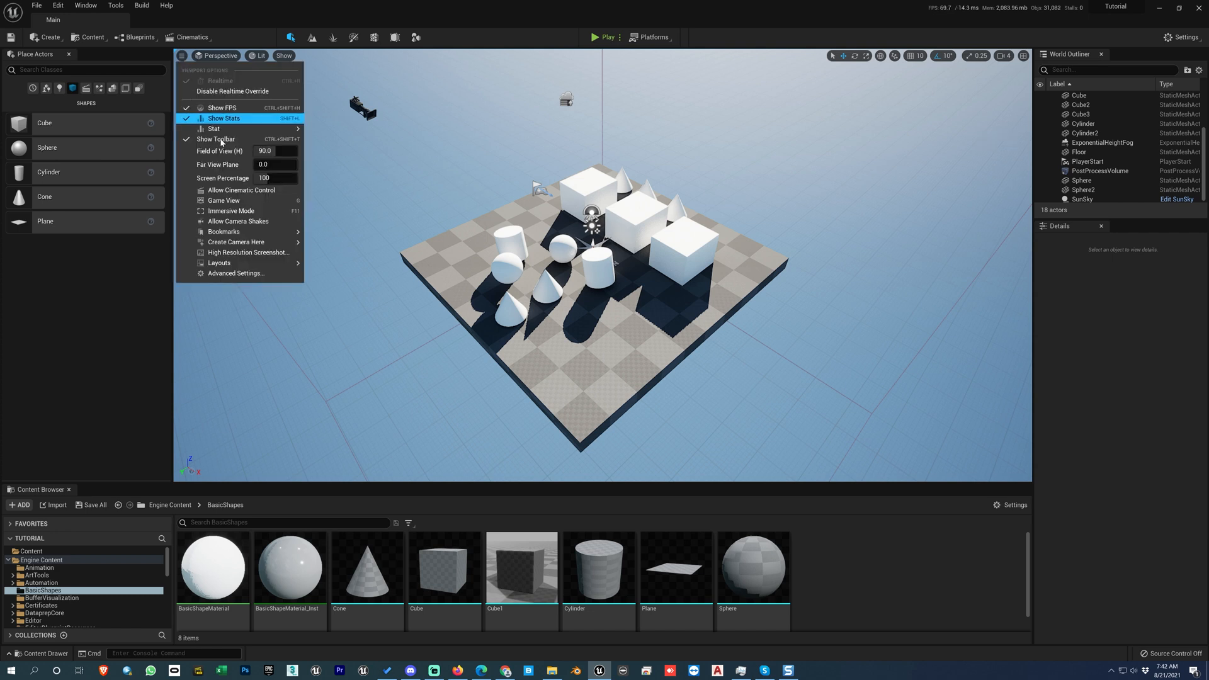
pyautogui.click(237, 203)
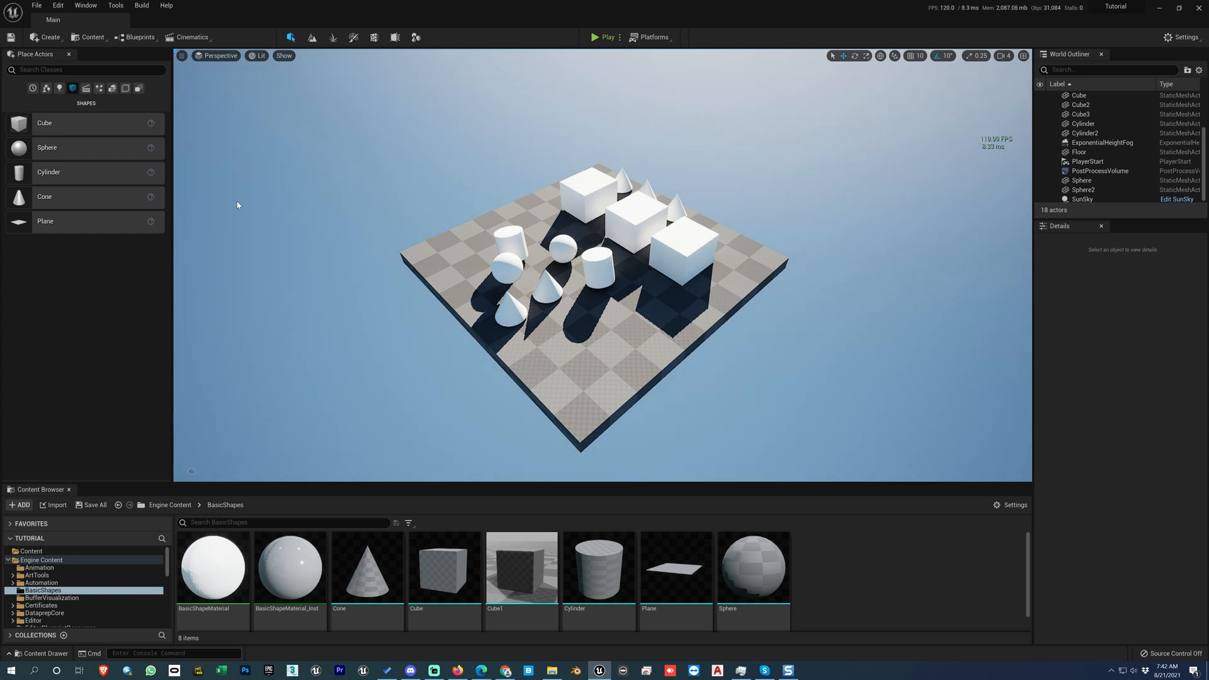
# Step: Toggle Game View repeatedly in the viewport, leaving it enabled
pyautogui.press('g')
pyautogui.press('g')
pyautogui.press('g')
pyautogui.press('g')
pyautogui.press('g')
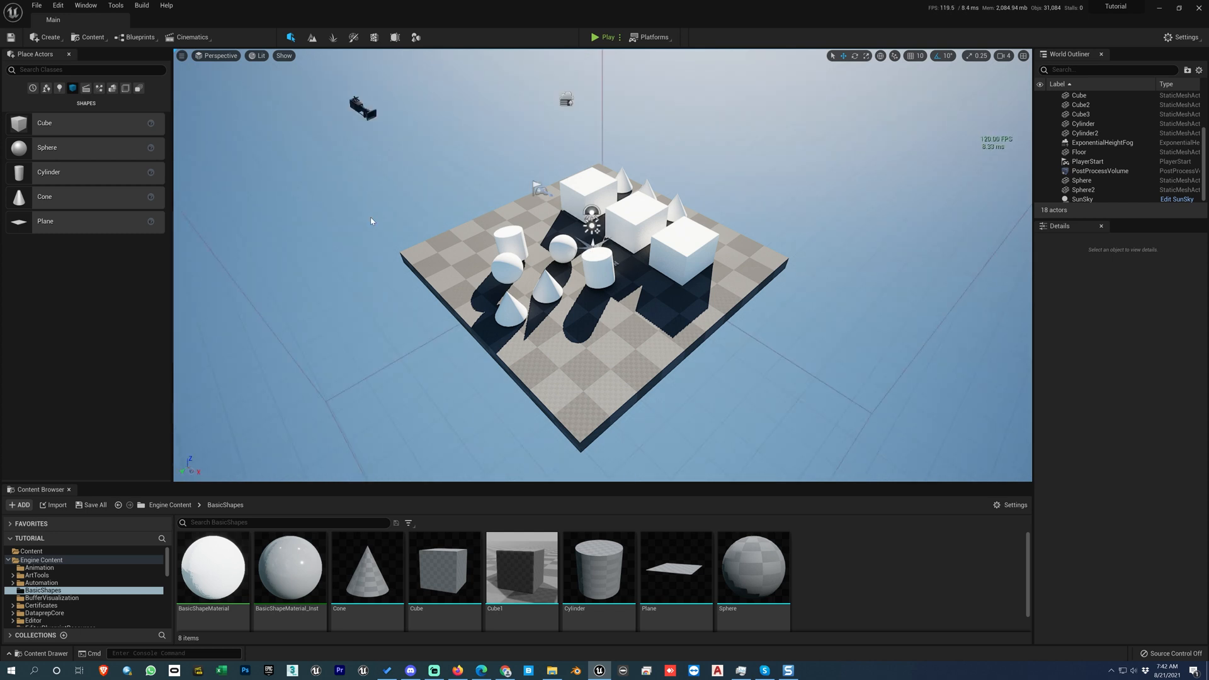
pyautogui.press('g')
pyautogui.press('g')
pyautogui.click(182, 56)
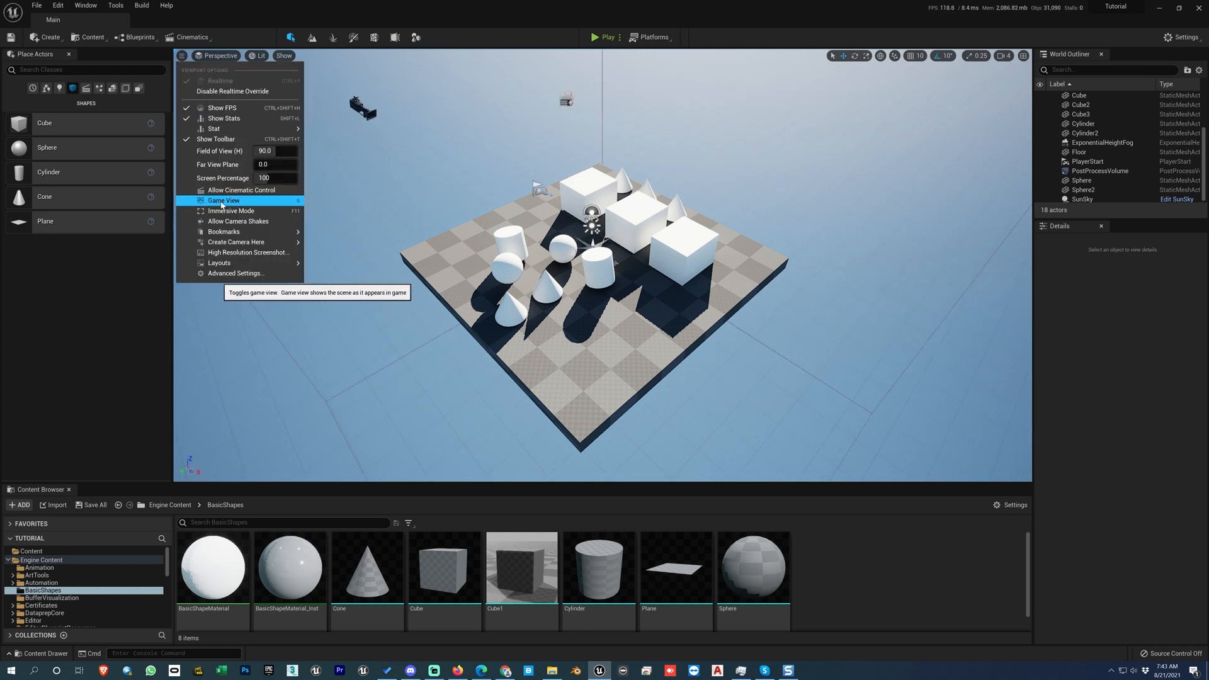
pyautogui.click(234, 202)
# Step: Switch the viewport to Immersive Mode and return it to the regular editor layout
pyautogui.click(182, 56)
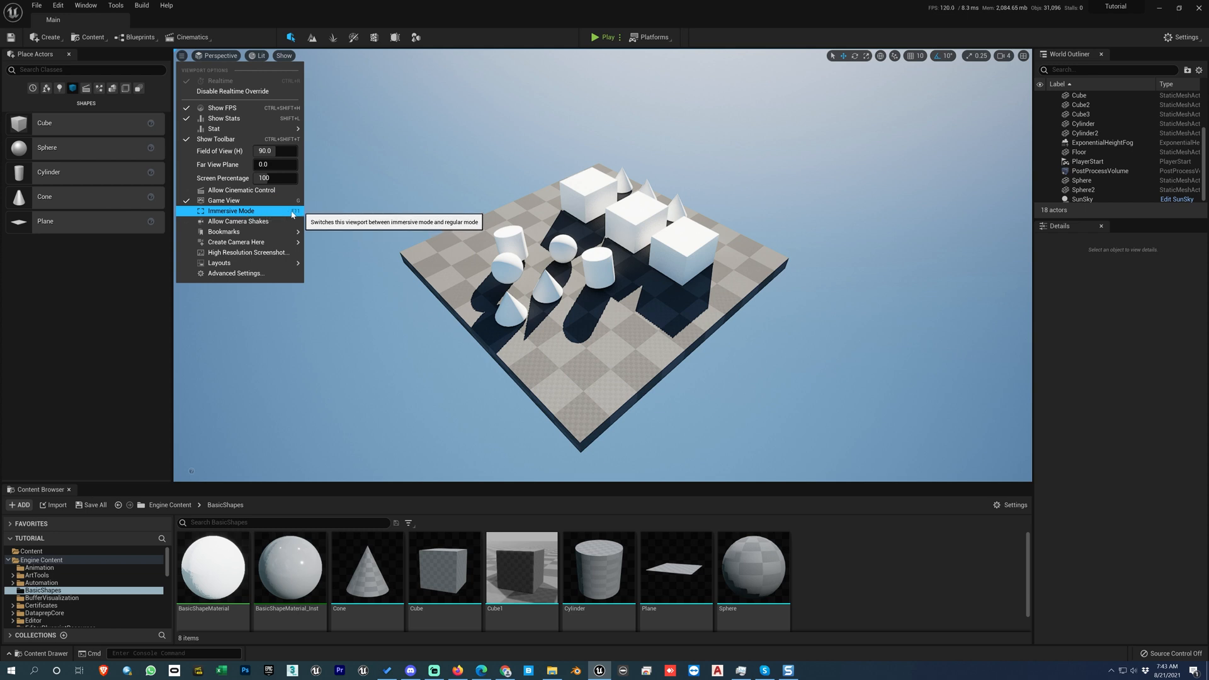
pyautogui.click(593, 254)
pyautogui.press('Escape')
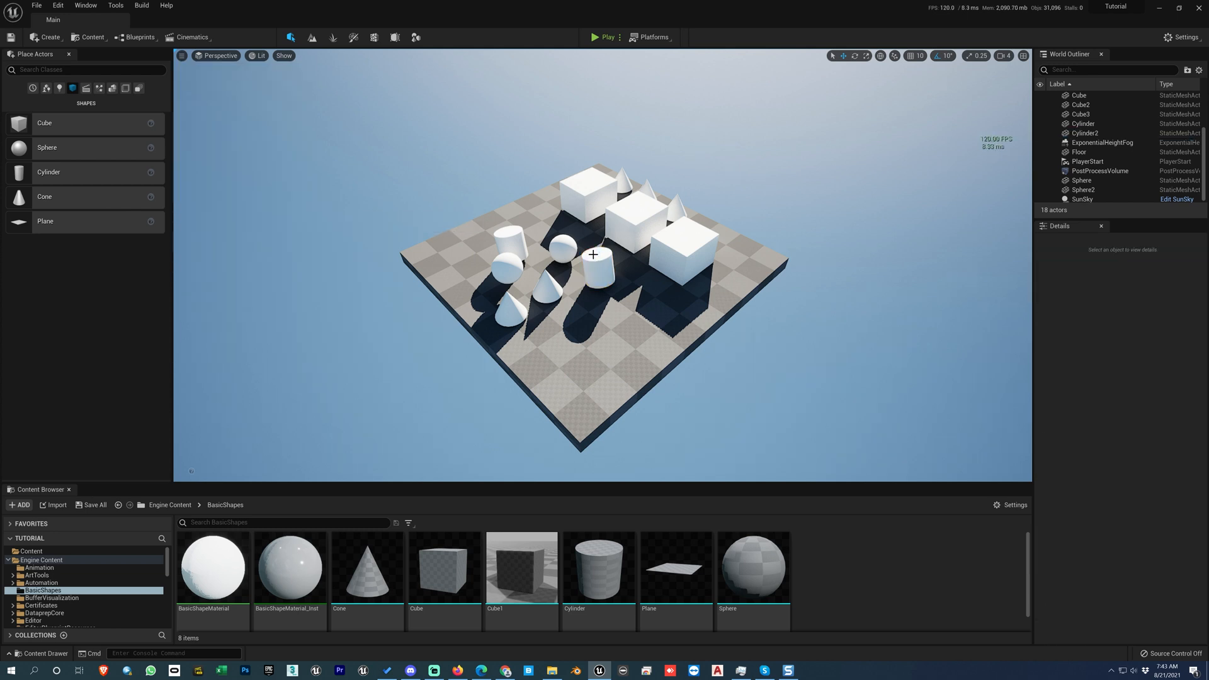
pyautogui.press('F11')
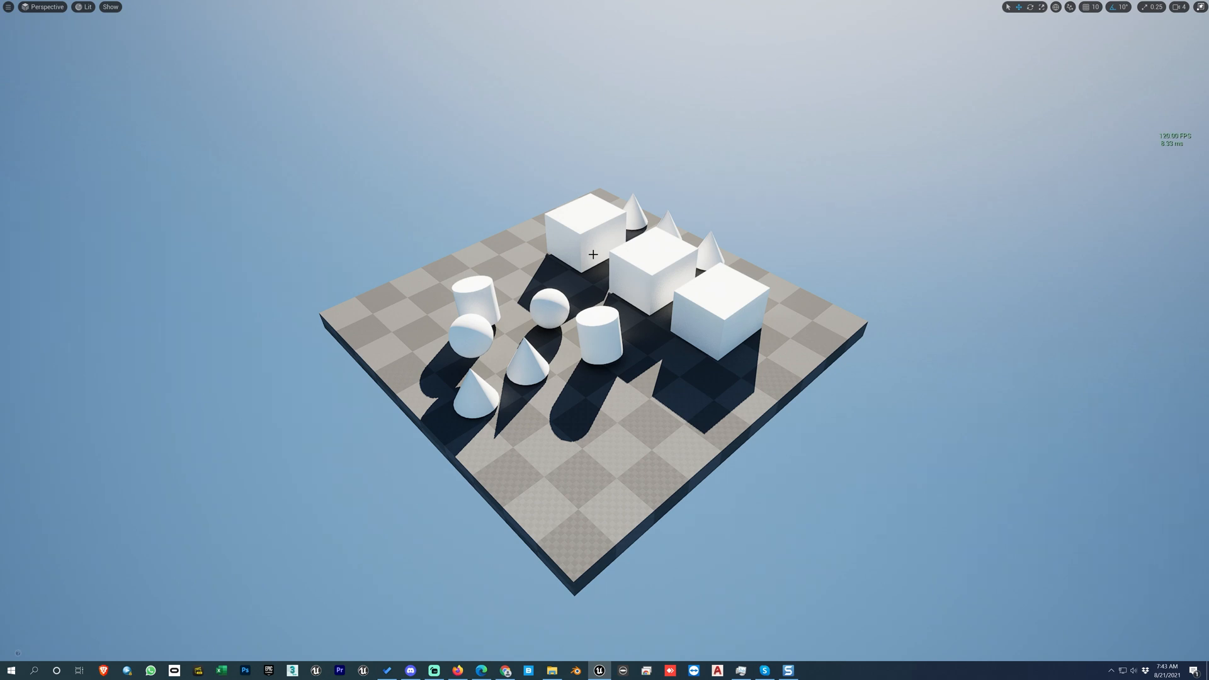
pyautogui.press('F11')
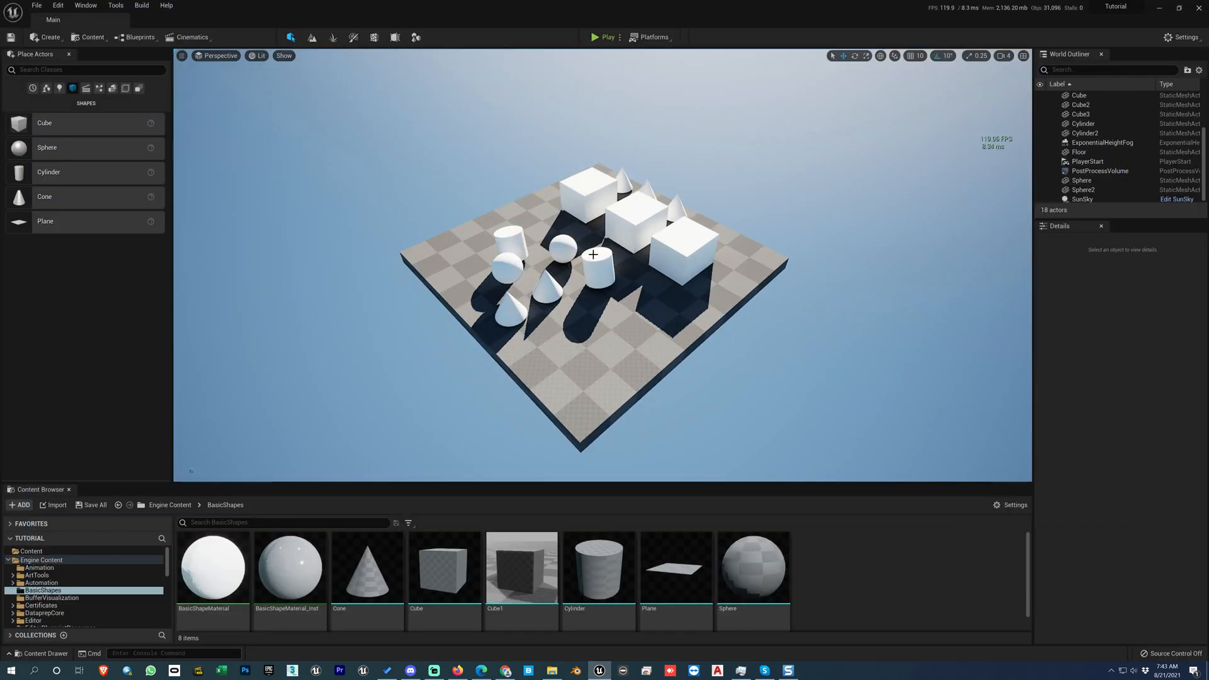
# Step: Review the options for setting and clearing viewport bookmarks, and compact the stored bookmarks
pyautogui.click(181, 56)
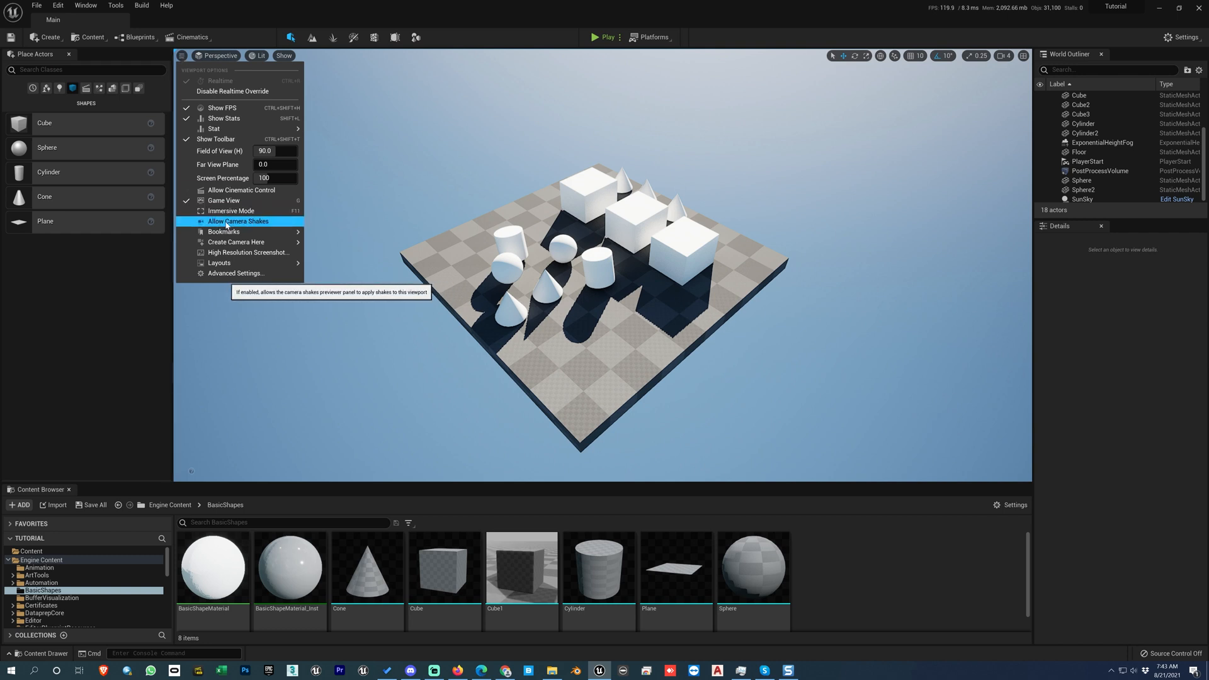
pyautogui.moveTo(238, 233)
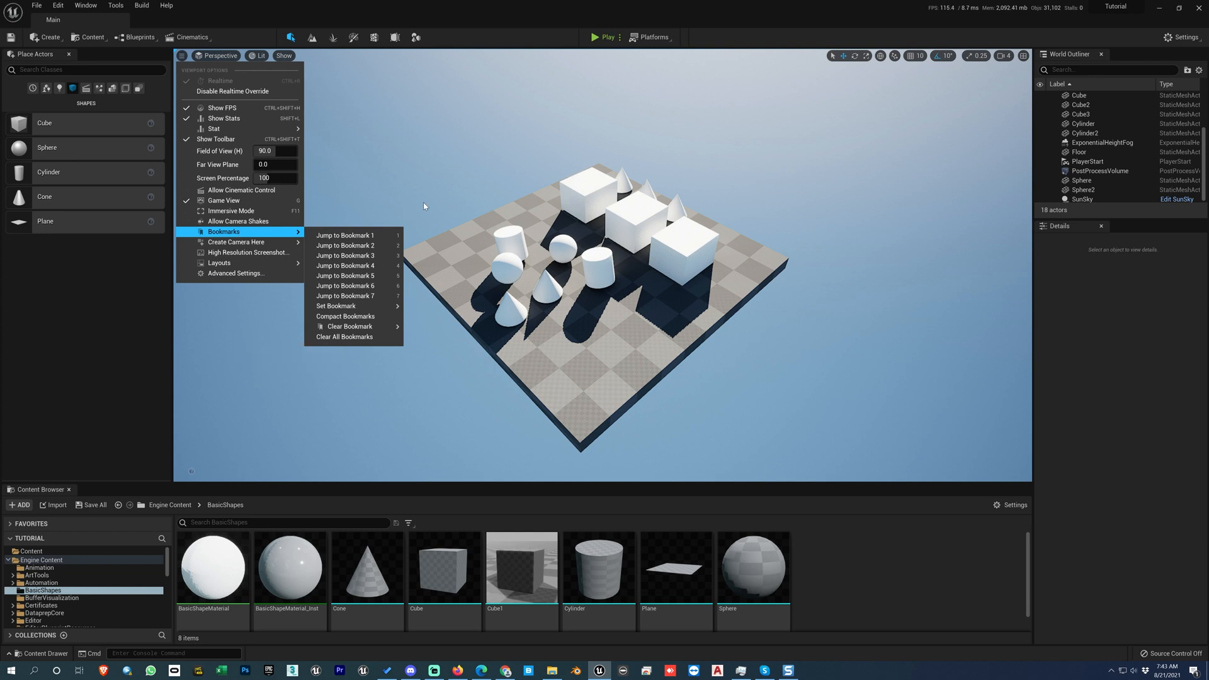
pyautogui.click(404, 210)
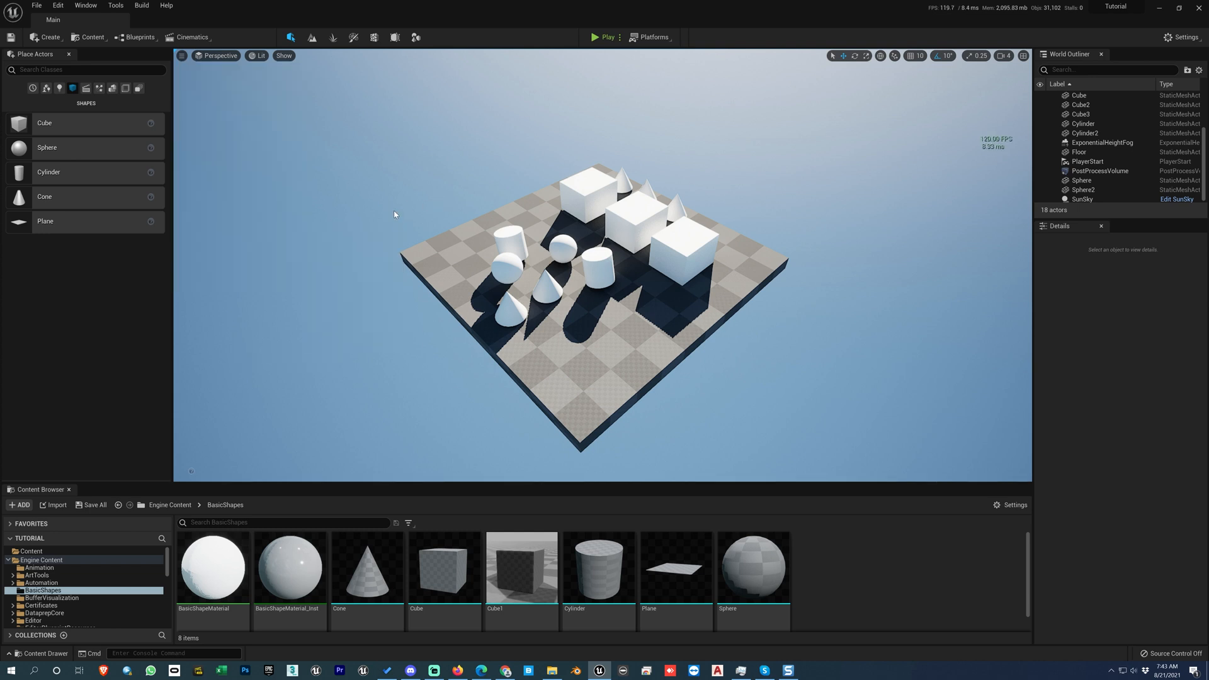
pyautogui.keyDown('alt'); pyautogui.moveTo(524, 266); pyautogui.dragTo(211, 280); pyautogui.keyUp('alt')
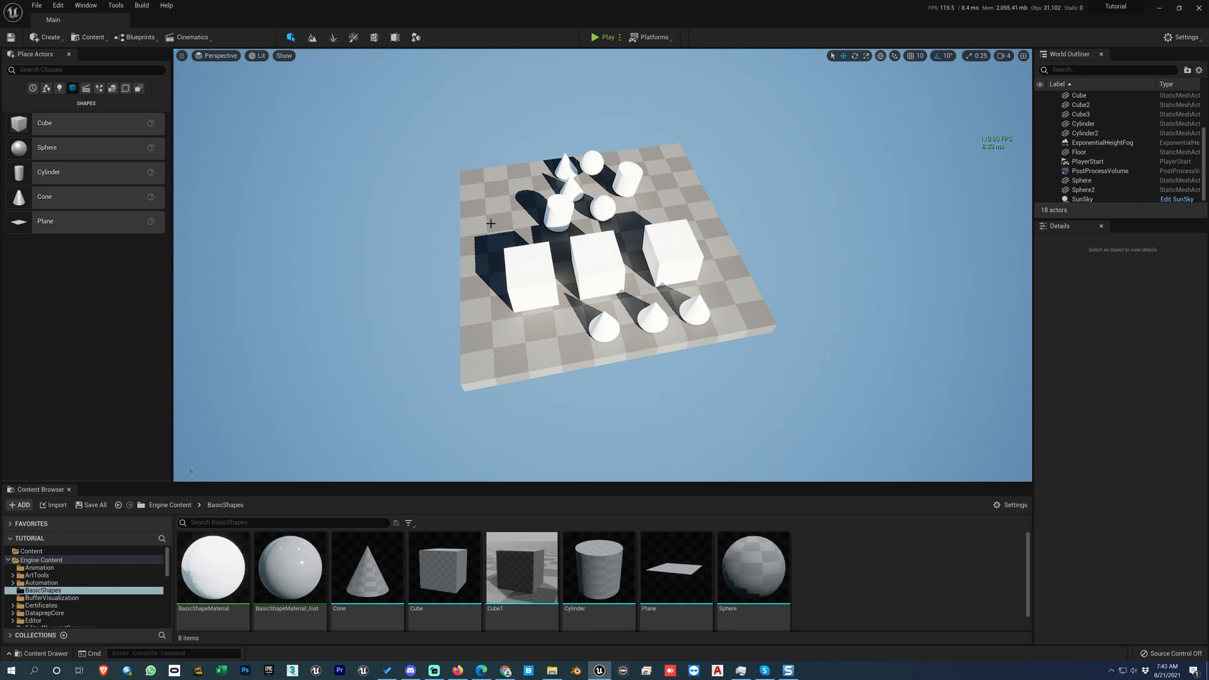
pyautogui.click(181, 55)
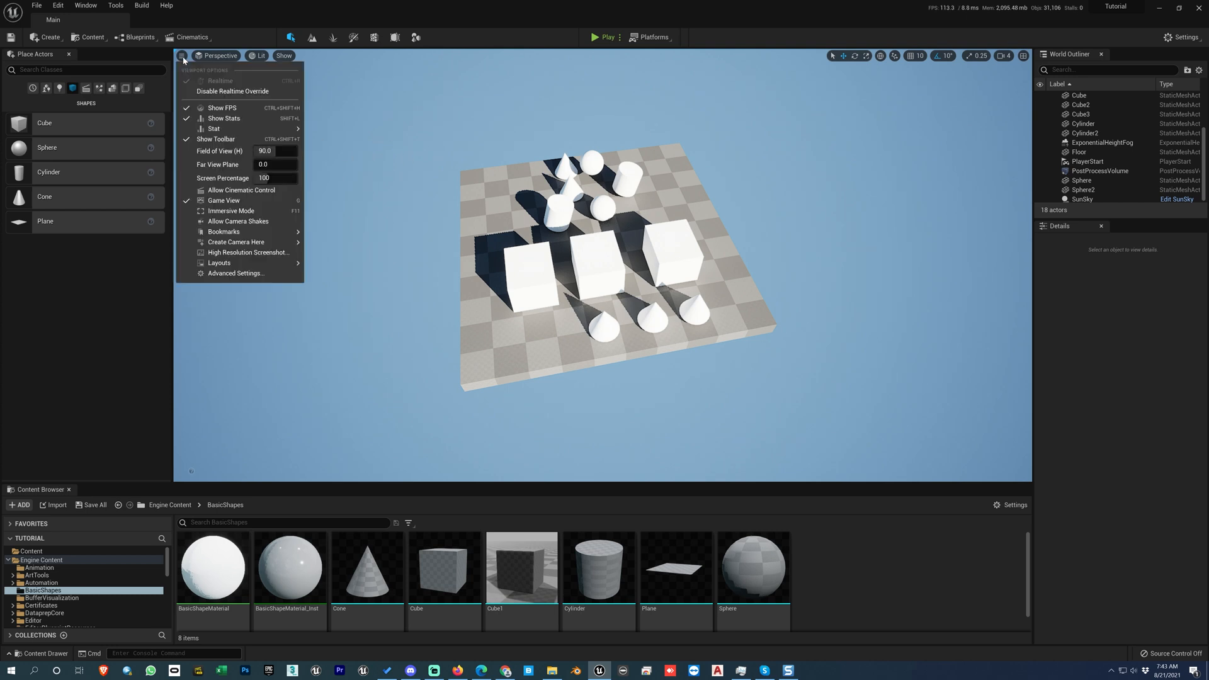
pyautogui.moveTo(224, 232)
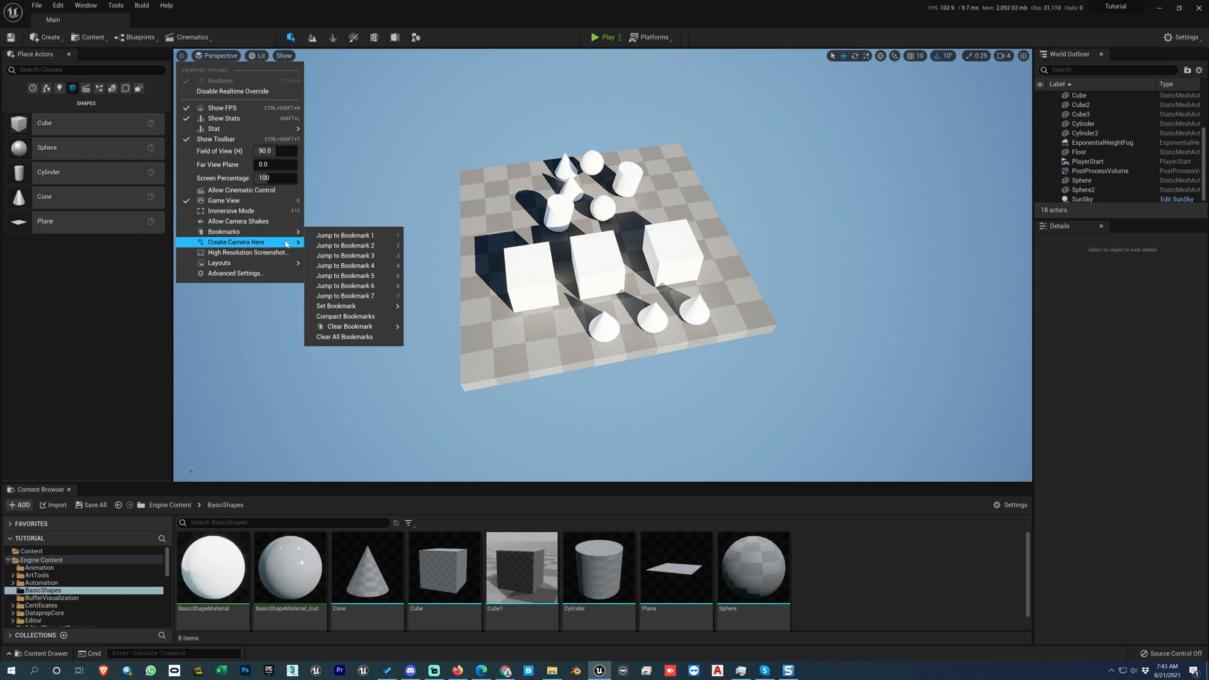
pyautogui.moveTo(350, 308)
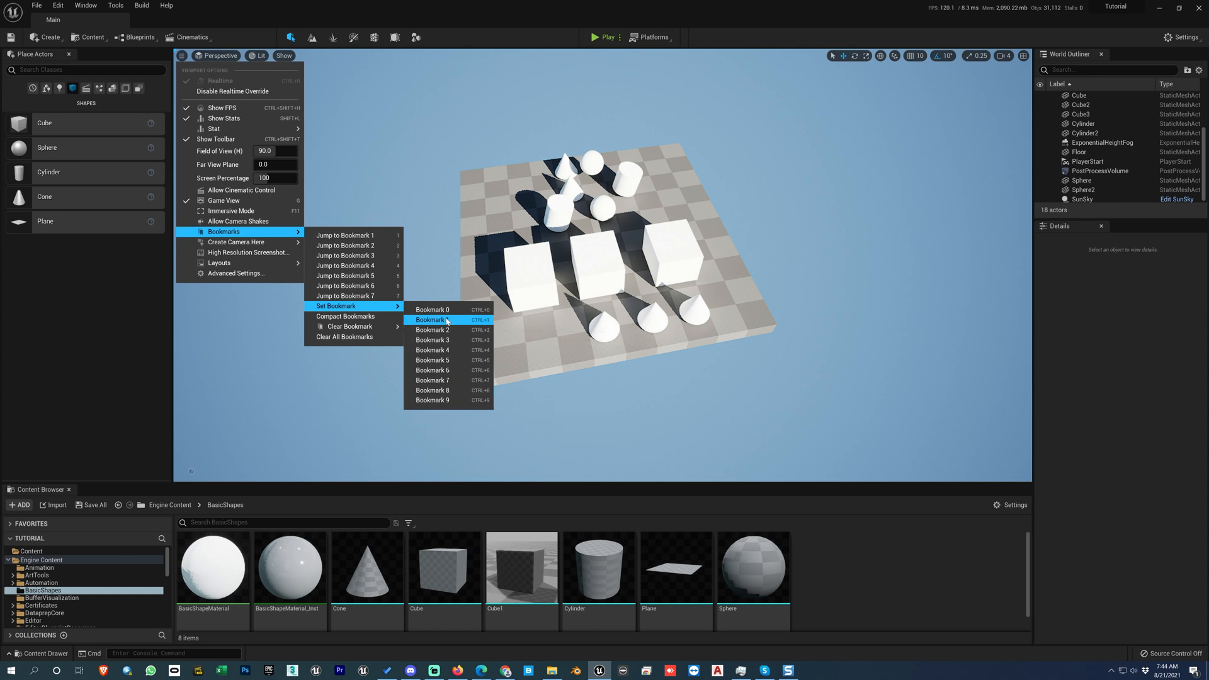
pyautogui.moveTo(396, 329)
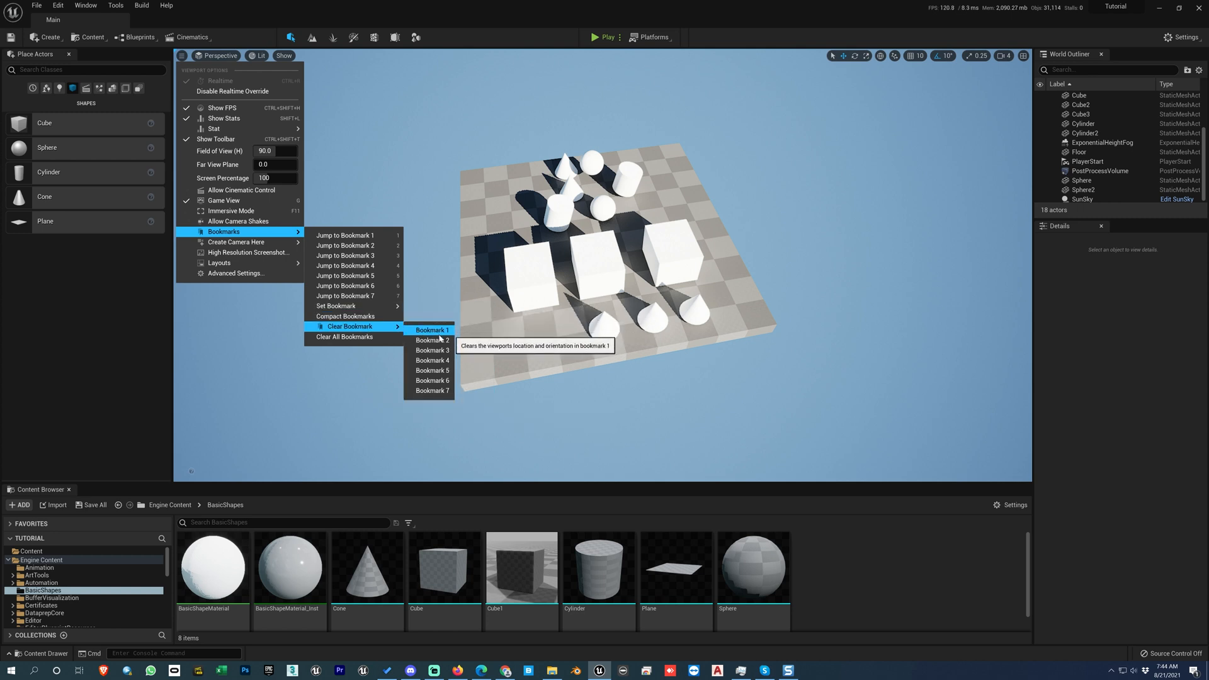
pyautogui.click(364, 320)
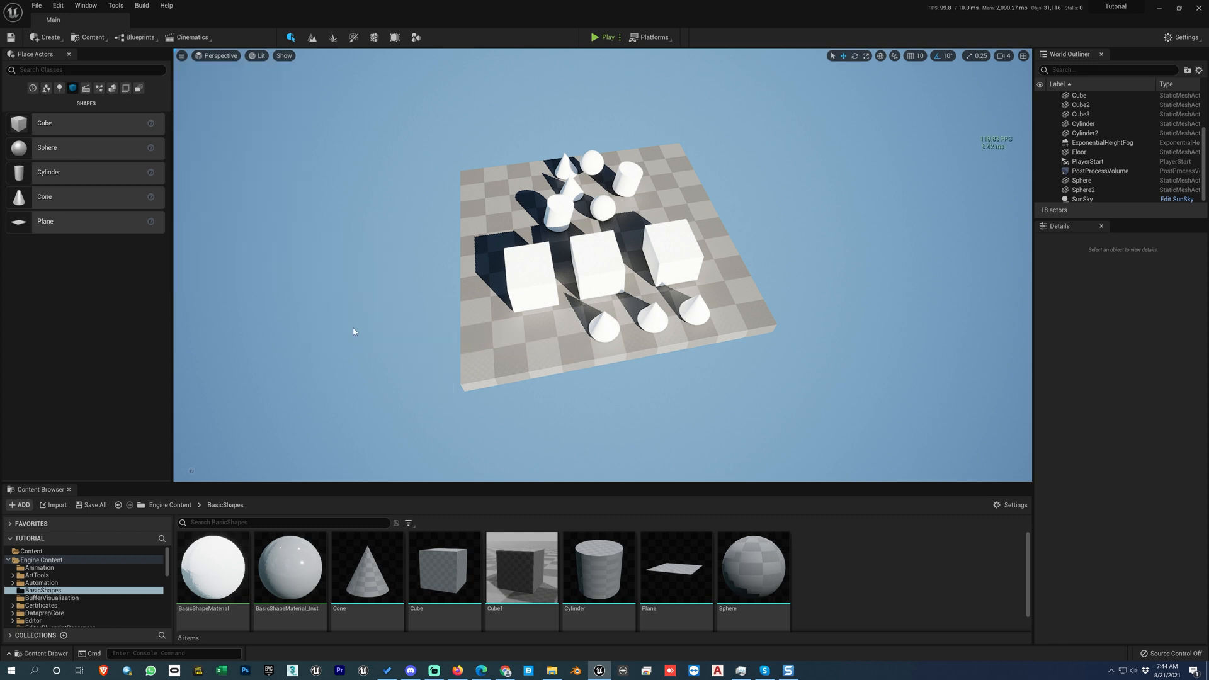
# Step: Jump through viewport bookmarks 1 to 5 and return to bookmark 1 to compare the stored camera views
pyautogui.click(181, 55)
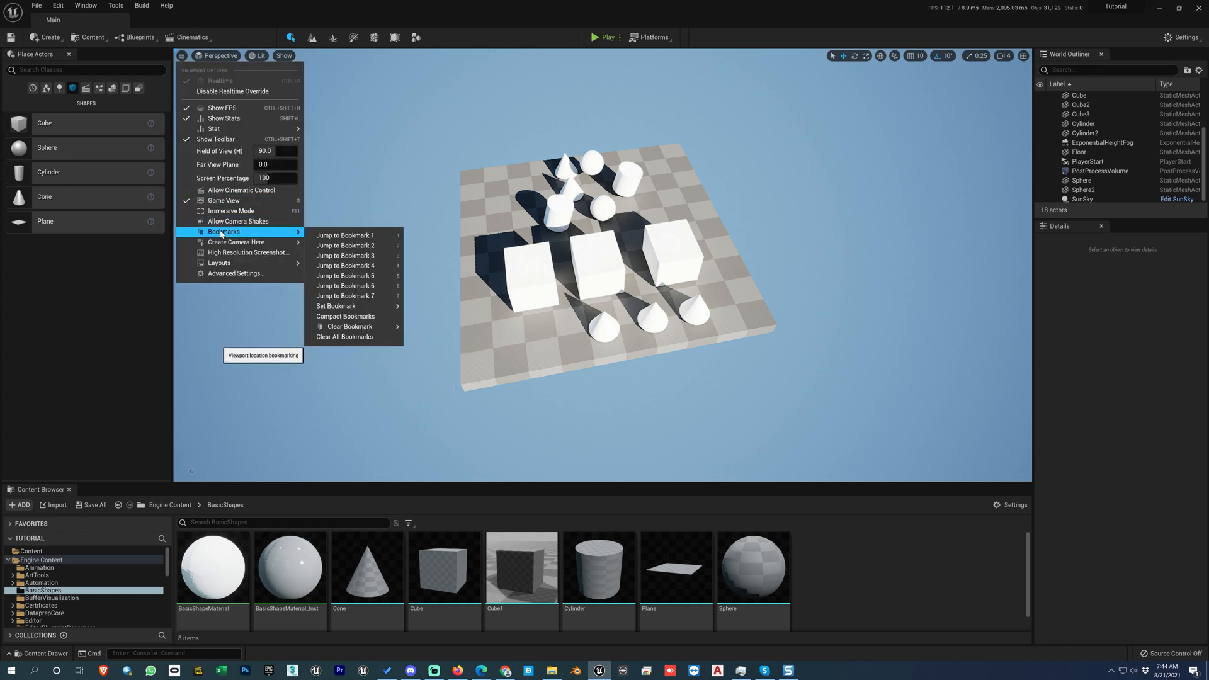
pyautogui.moveTo(340, 327)
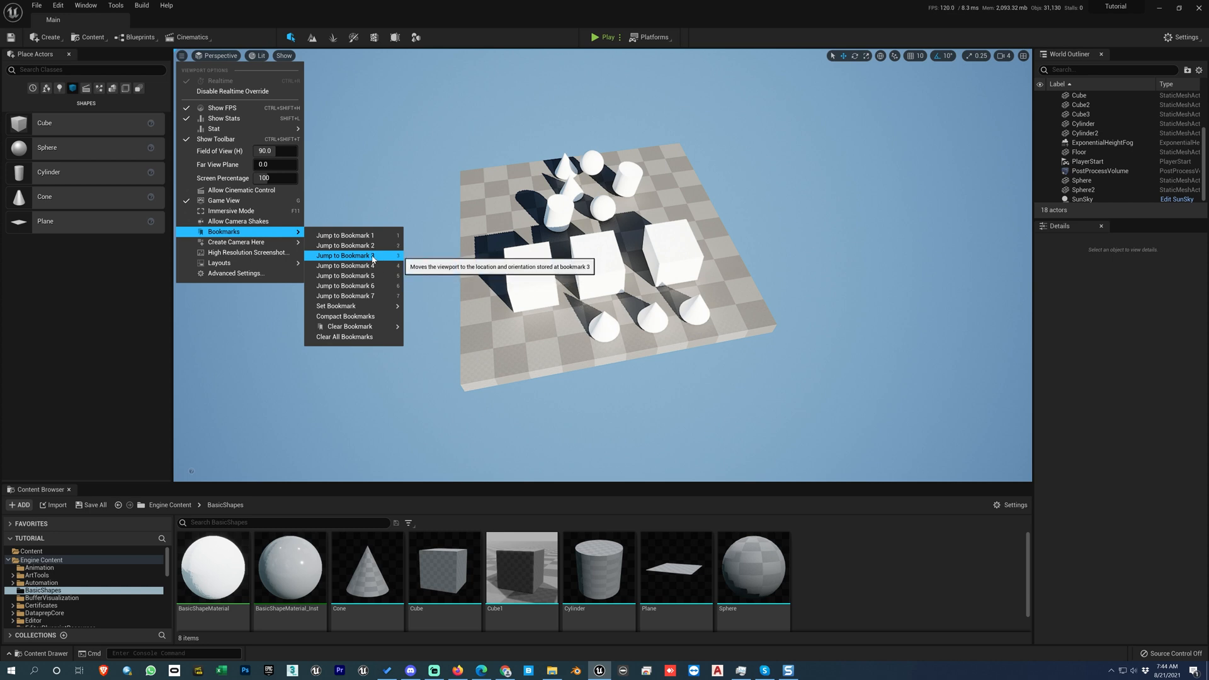
pyautogui.click(534, 236)
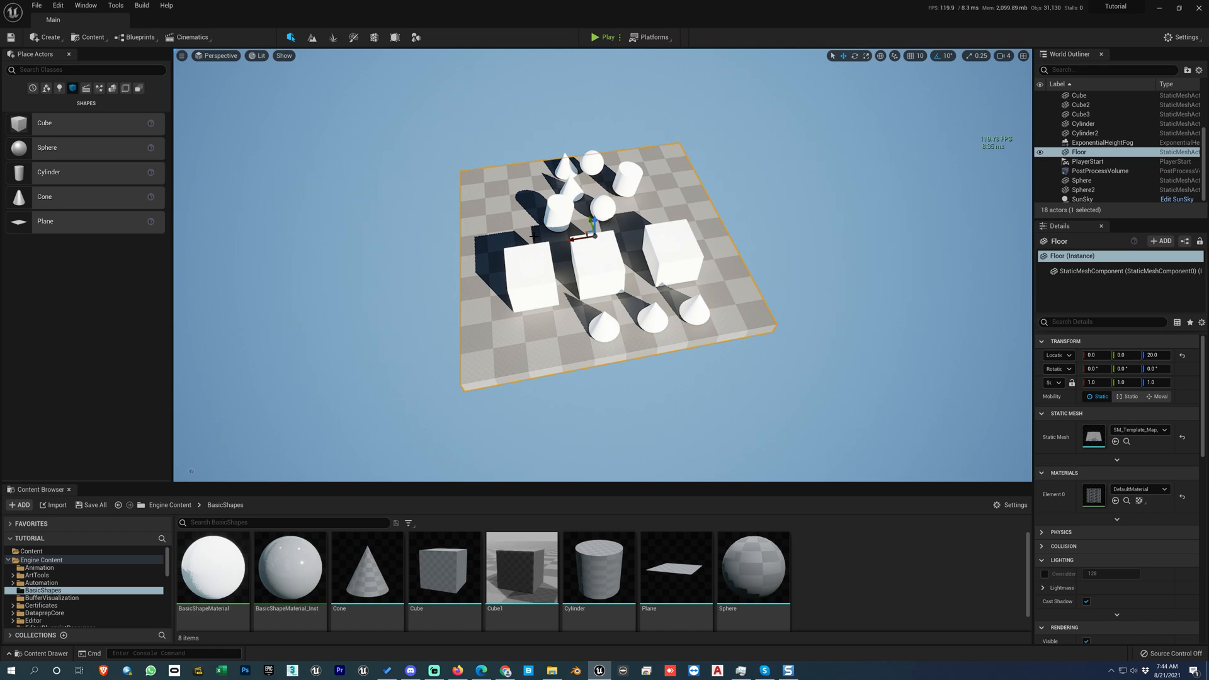
pyautogui.press('1')
pyautogui.press('2')
pyautogui.press('3')
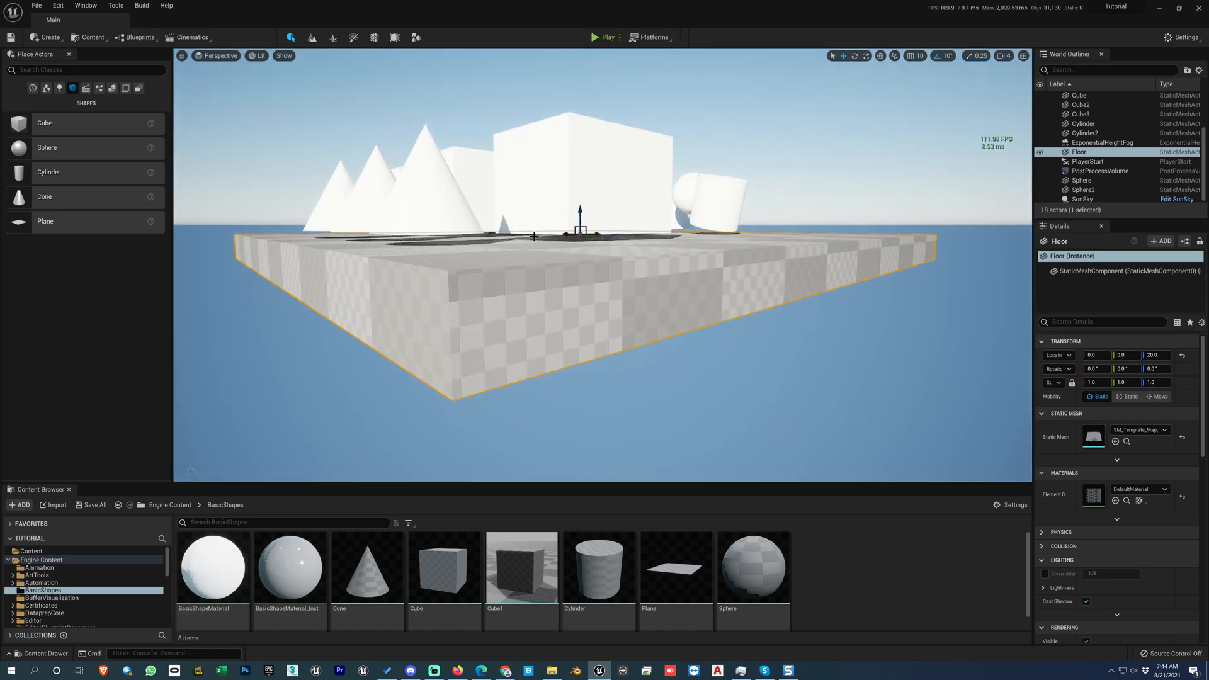
pyautogui.press('4')
pyautogui.press('5')
pyautogui.press('1')
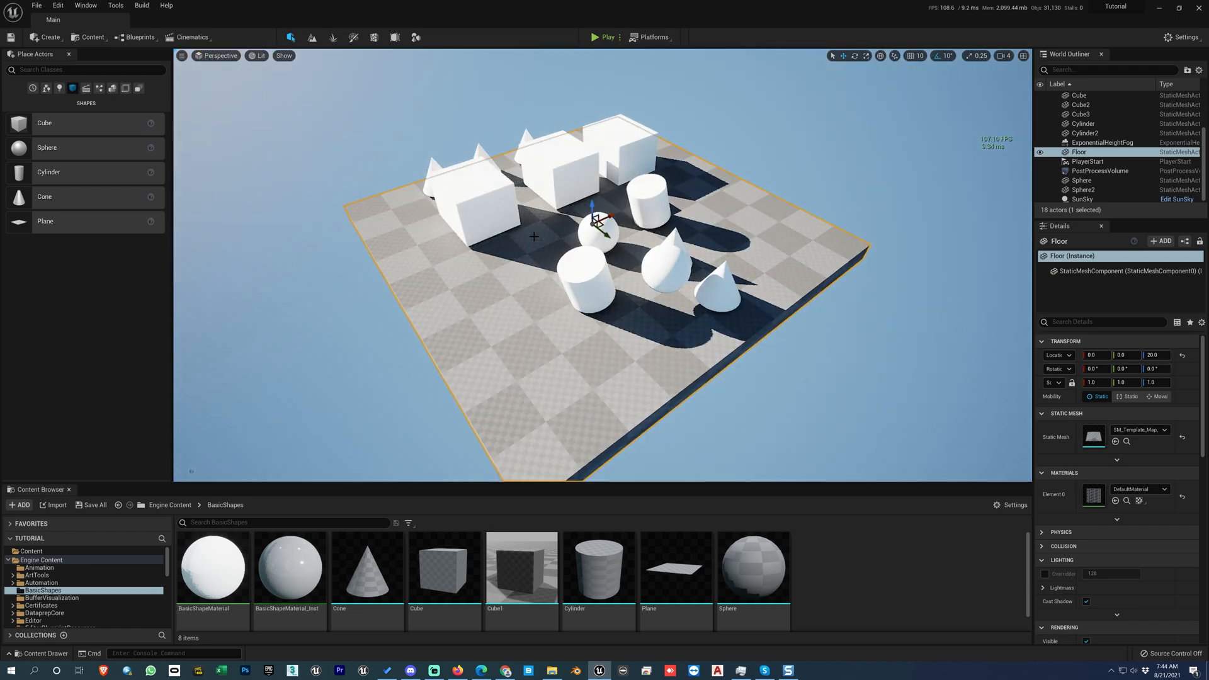
pyautogui.click(182, 56)
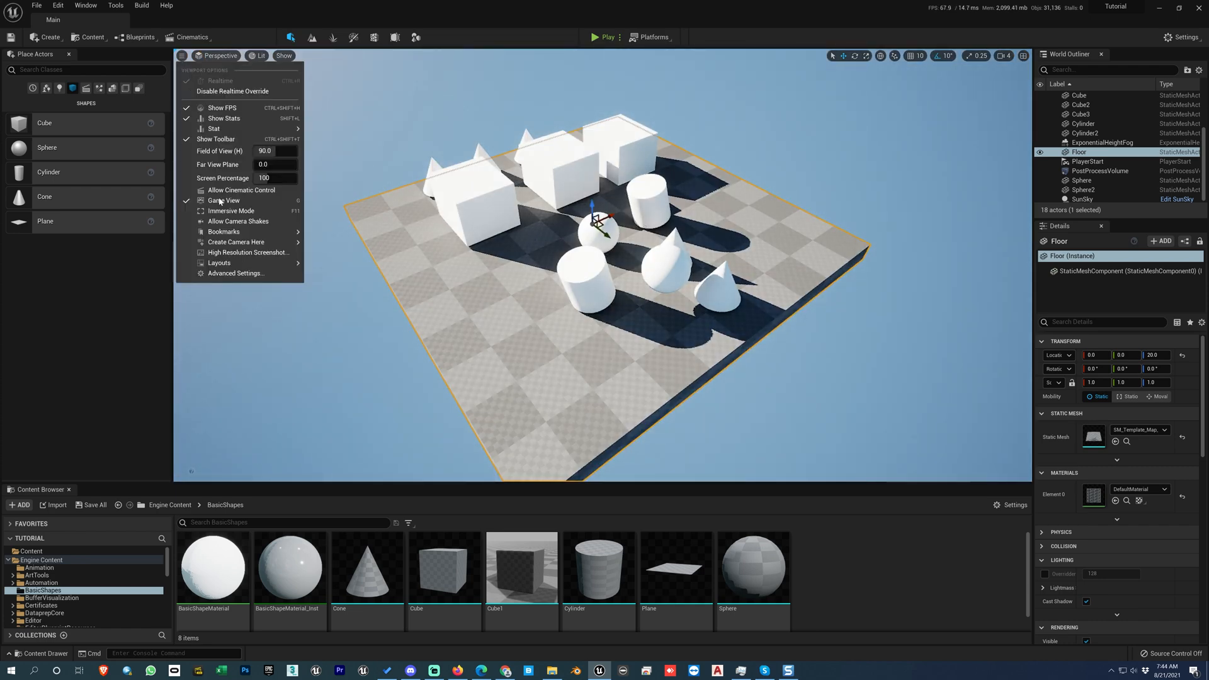
pyautogui.click(366, 249)
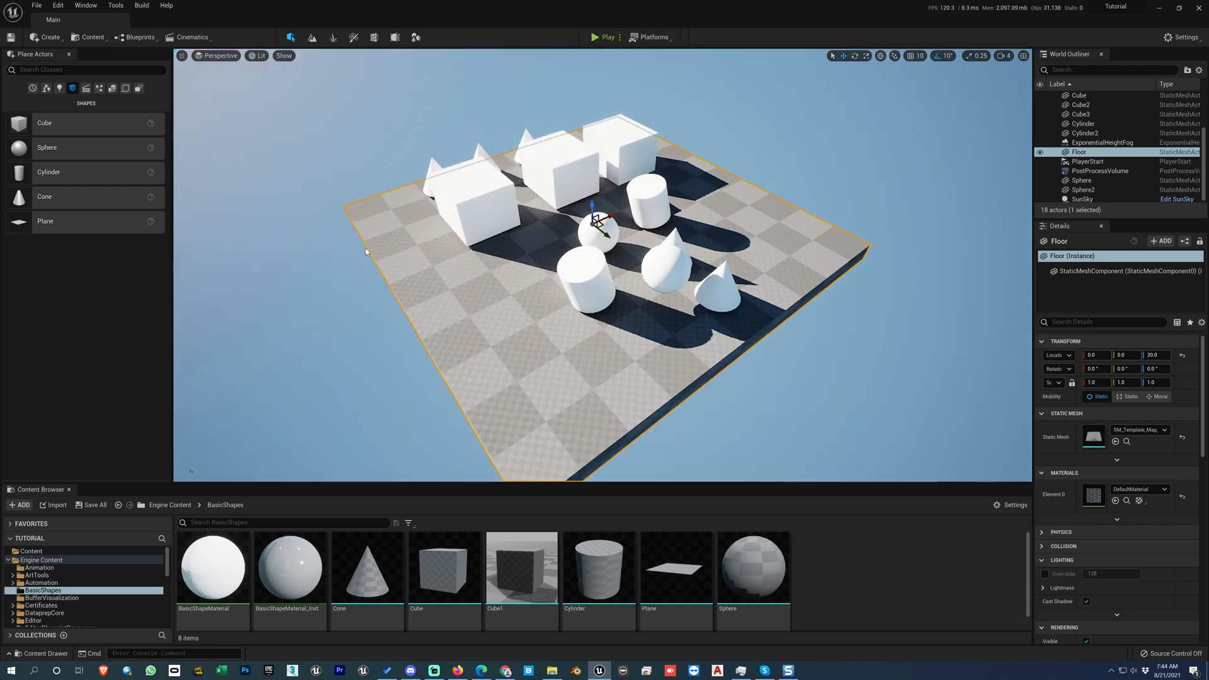
pyautogui.click(182, 56)
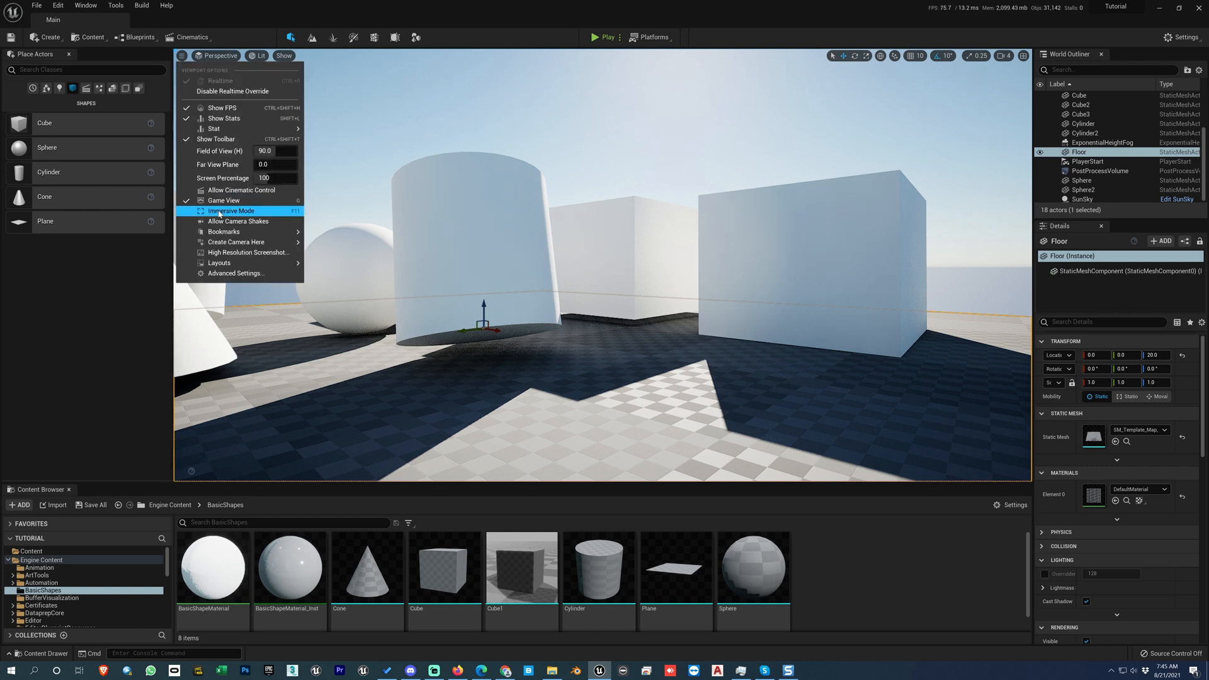
pyautogui.moveTo(233, 231)
pyautogui.click(355, 268)
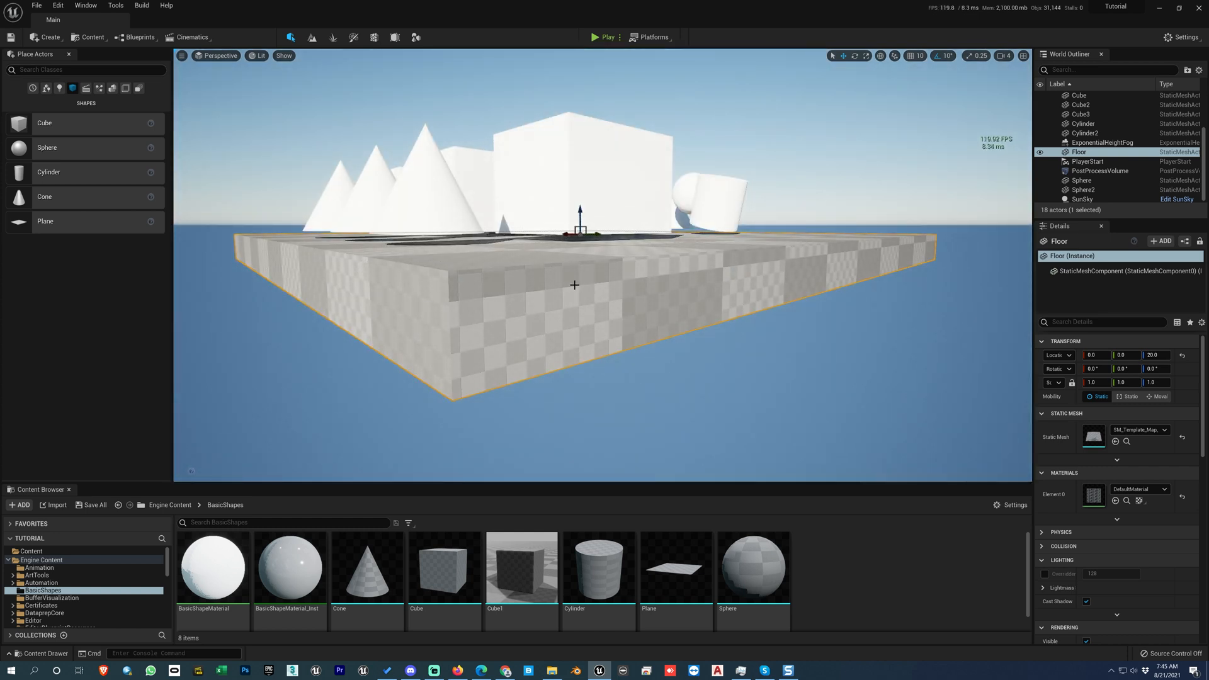
# Step: Deselect the floor and orbit the perspective view around the cubes, cylinders, spheres and cones
pyautogui.keyDown('alt'); pyautogui.moveTo(575, 286); pyautogui.dragTo(584, 285); pyautogui.keyUp('alt')
pyautogui.press('Escape')
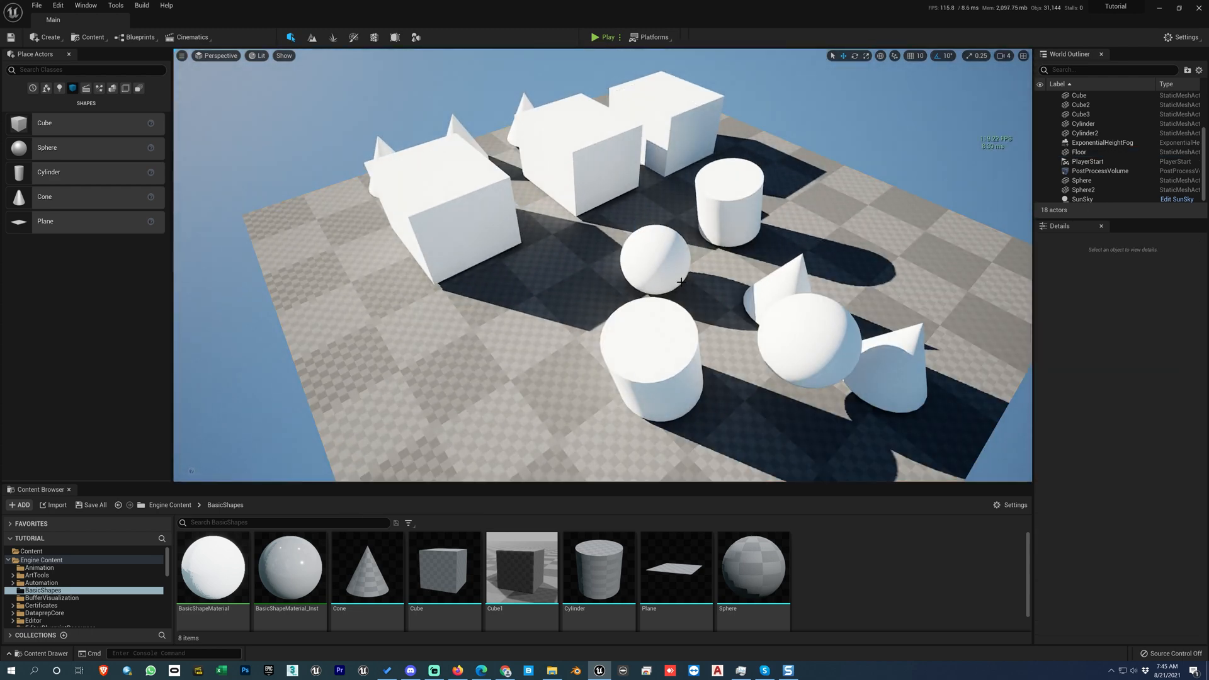
pyautogui.keyDown('alt'); pyautogui.moveTo(681, 283); pyautogui.dragTo(608, 272); pyautogui.keyUp('alt')
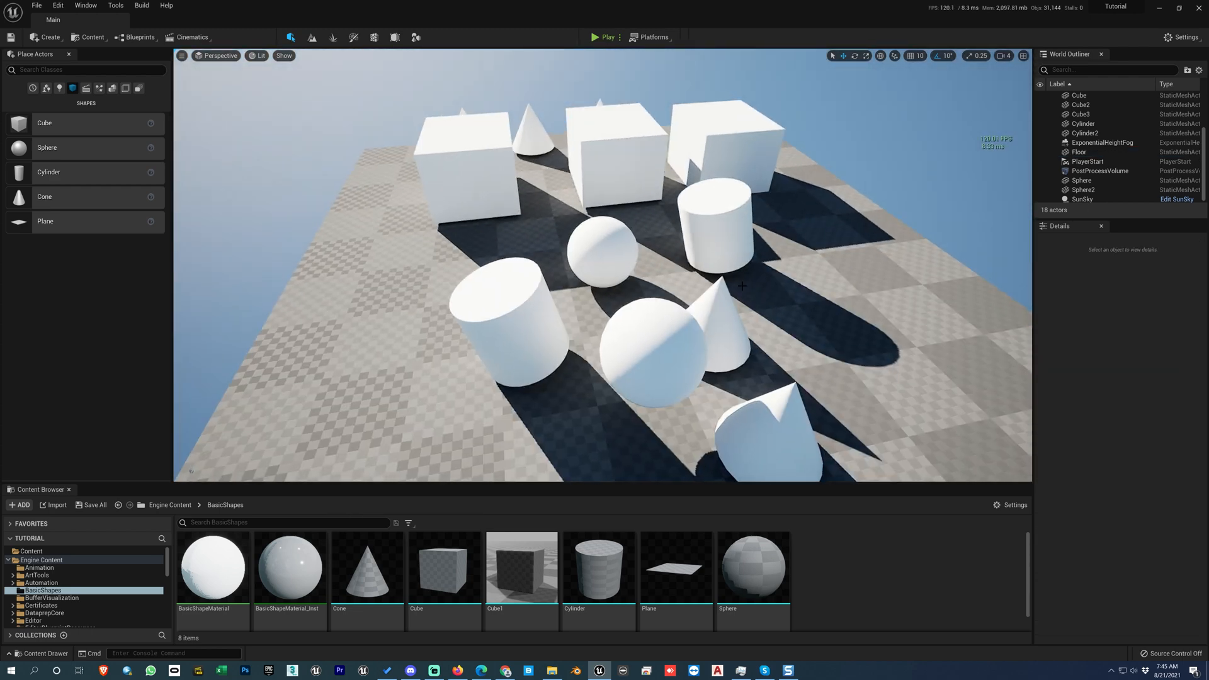
pyautogui.keyDown('alt'); pyautogui.moveTo(801, 282); pyautogui.dragTo(648, 279); pyautogui.keyUp('alt')
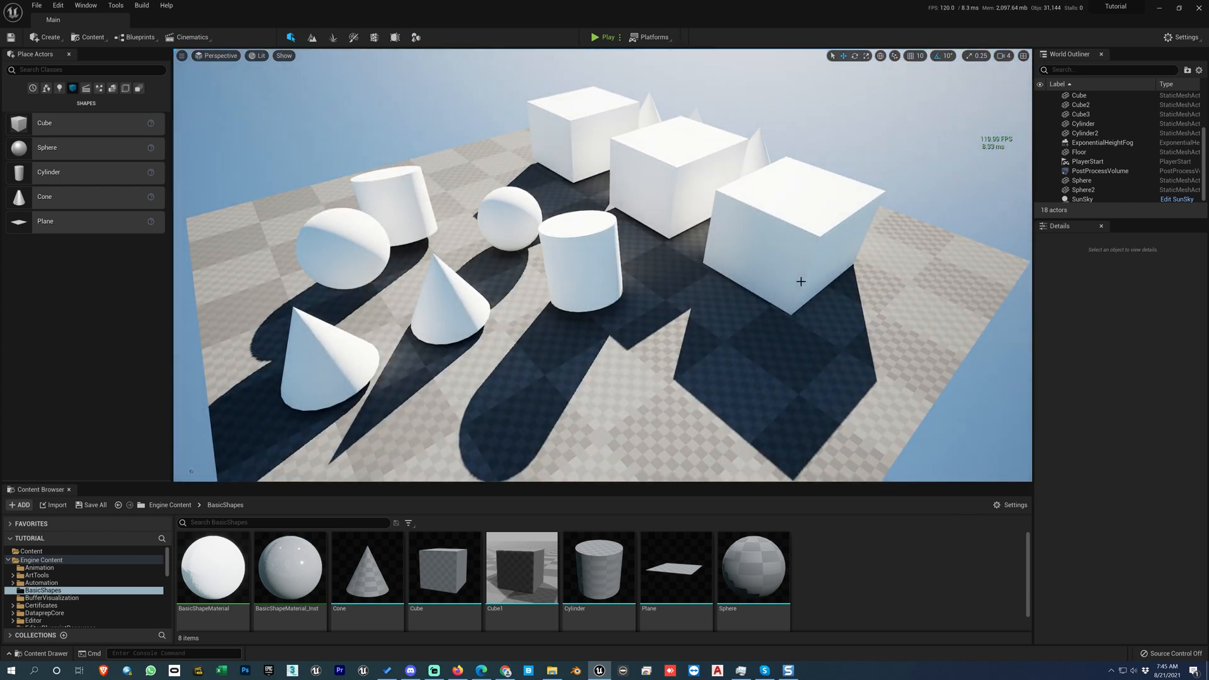
# Step: Review the bookmark and camera creation choices in the viewport options for the scene of basic shapes
pyautogui.keyDown('alt'); pyautogui.moveTo(802, 282); pyautogui.dragTo(913, 281); pyautogui.keyUp('alt')
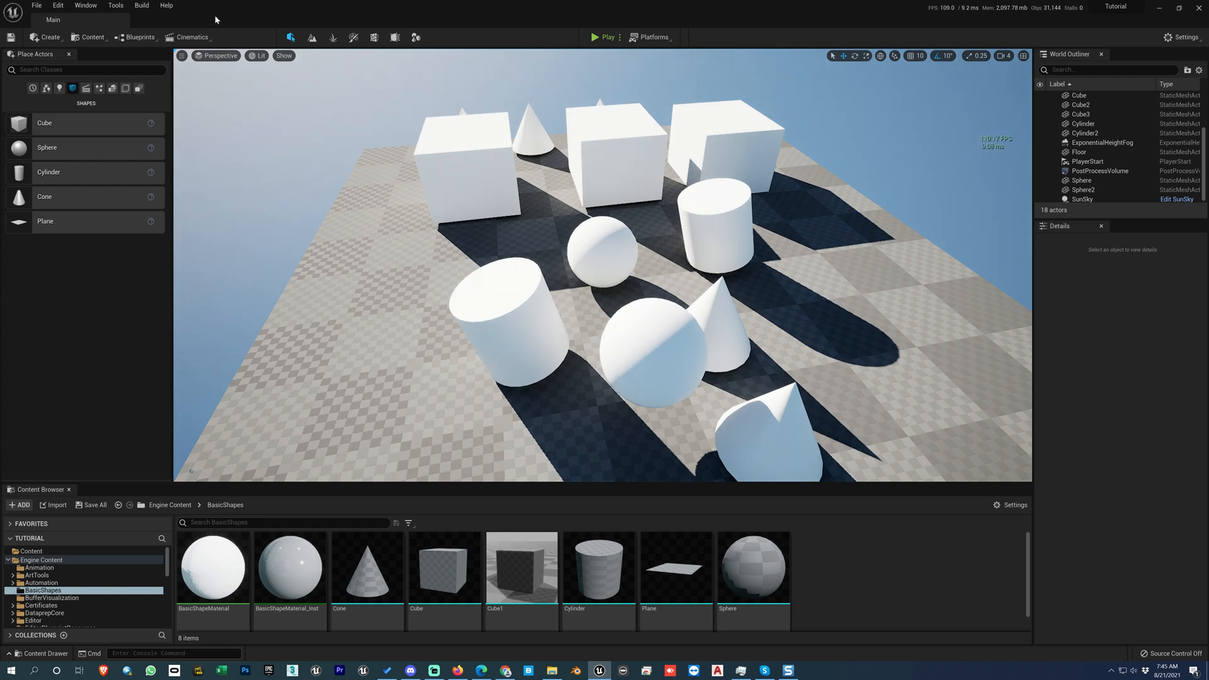
pyautogui.click(182, 56)
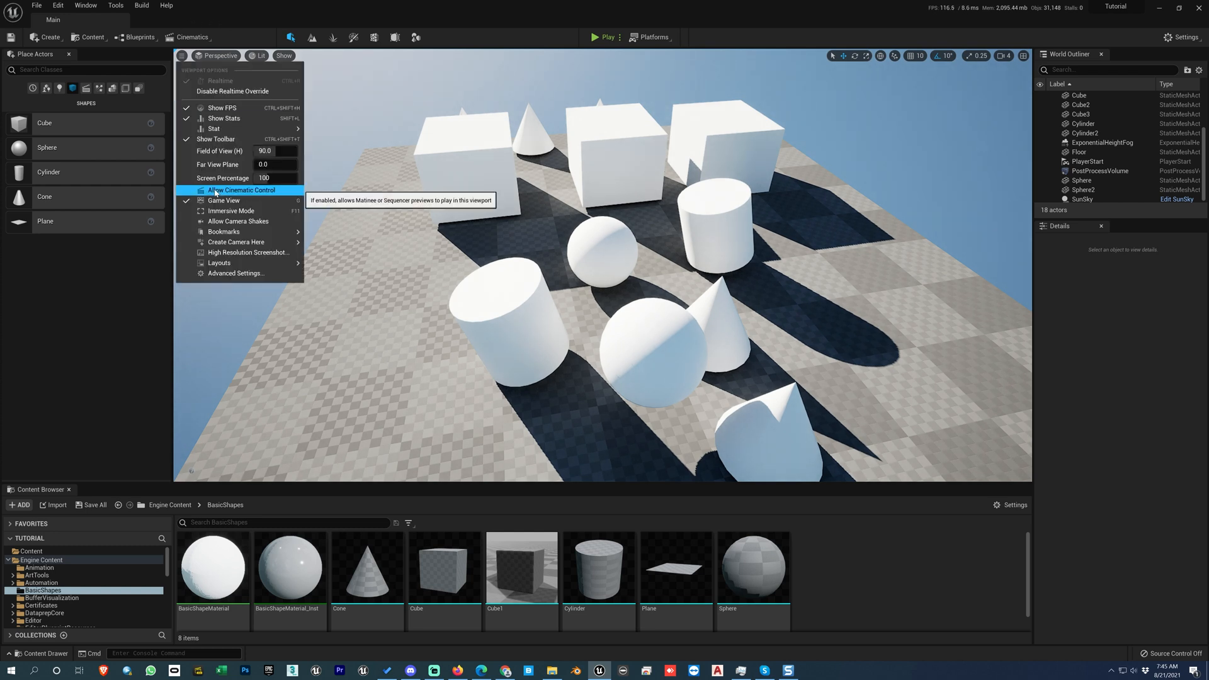
pyautogui.moveTo(248, 234)
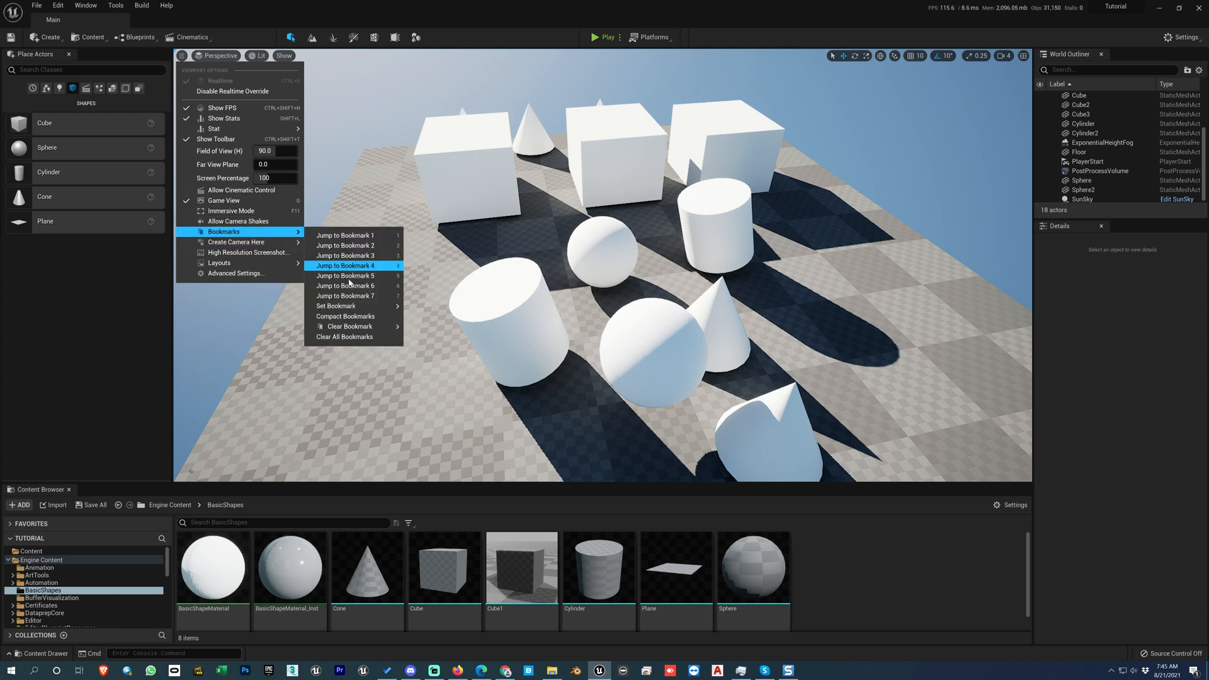
pyautogui.moveTo(353, 307)
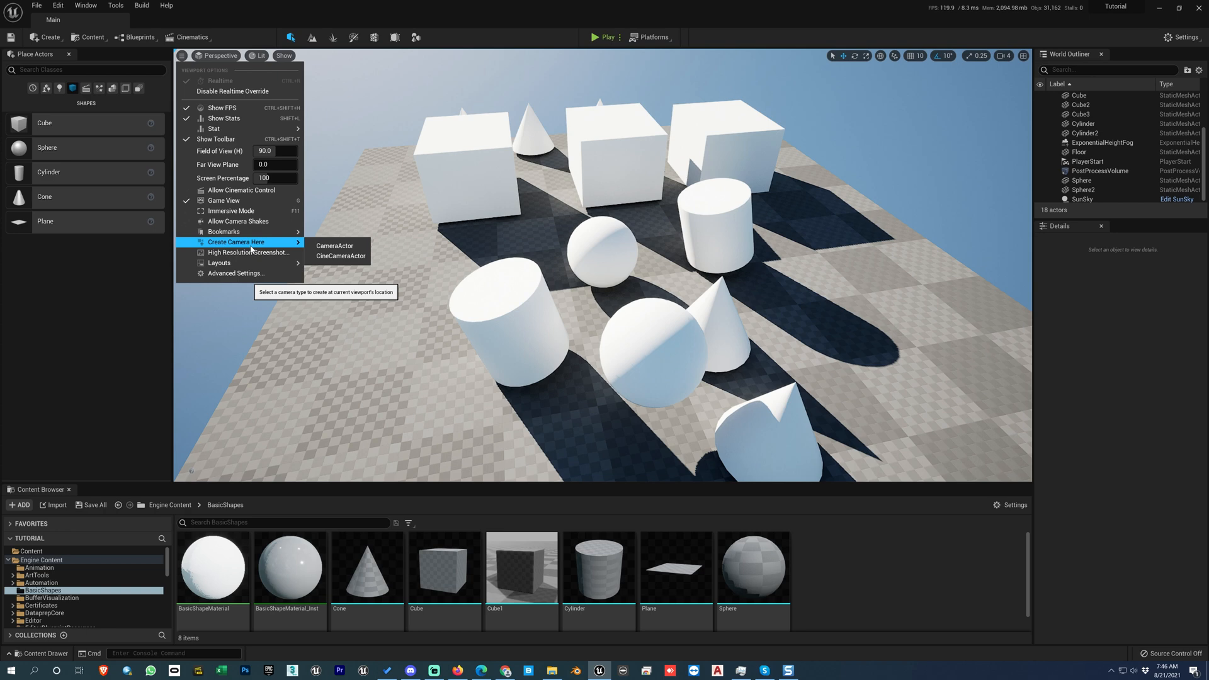
# Step: Frame the tilted cylinder near the cubes from a low angle and create a CineCameraActor at that viewpoint
pyautogui.click(693, 251)
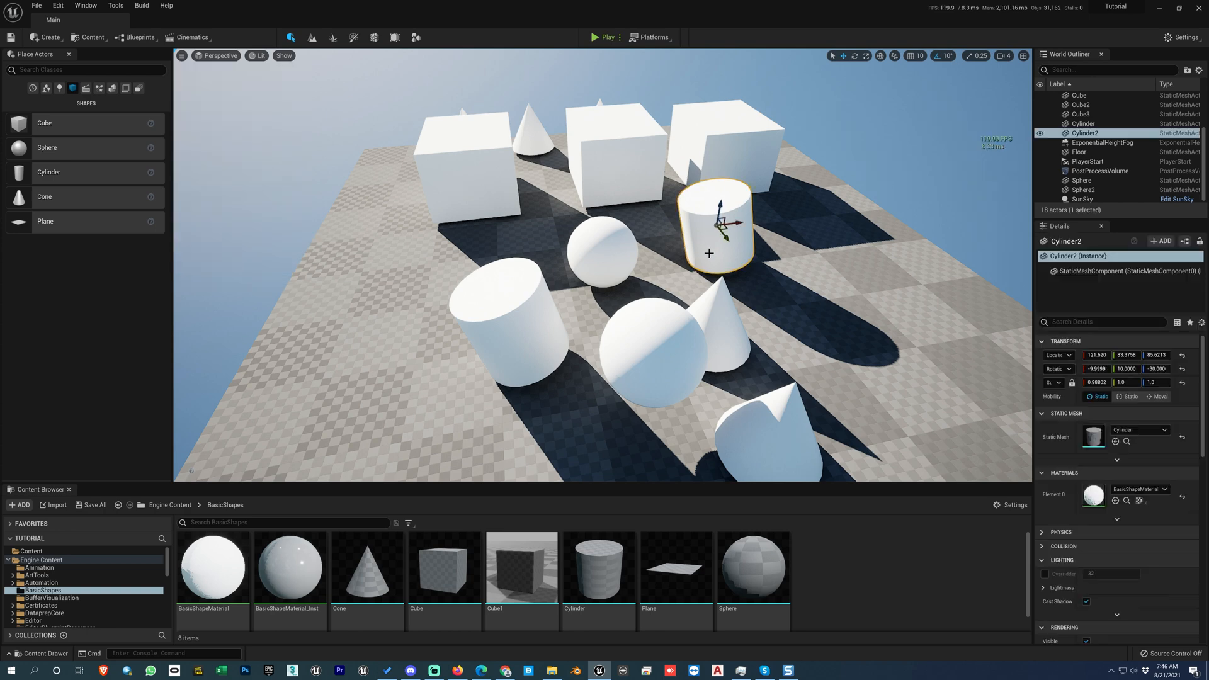
pyautogui.press('f')
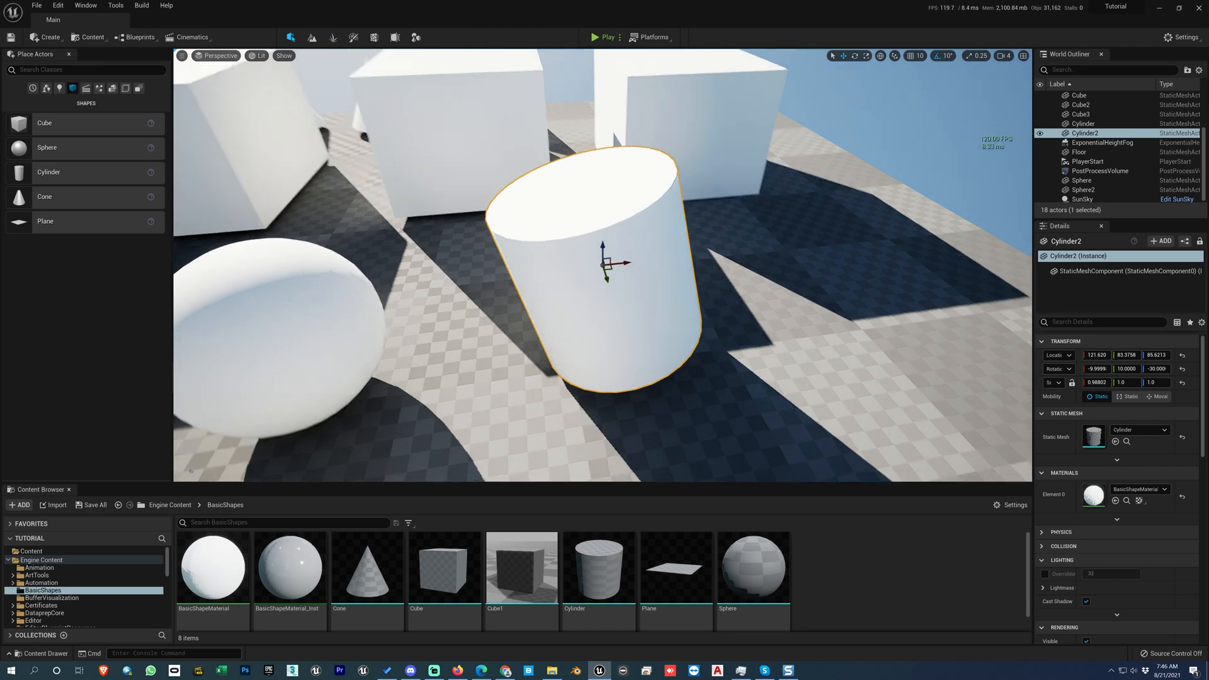
pyautogui.keyDown('alt'); pyautogui.moveTo(699, 252); pyautogui.dragTo(334, 131); pyautogui.keyUp('alt')
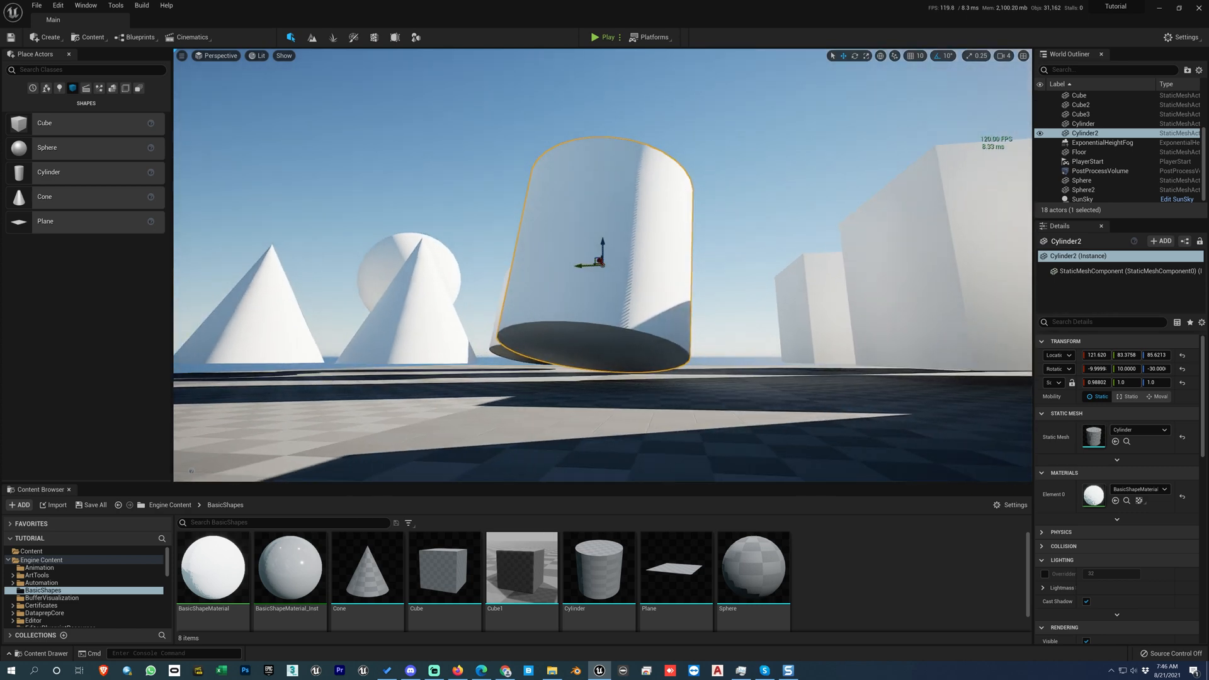
pyautogui.keyDown('alt'); pyautogui.moveTo(750, 308); pyautogui.dragTo(731, 303); pyautogui.keyUp('alt')
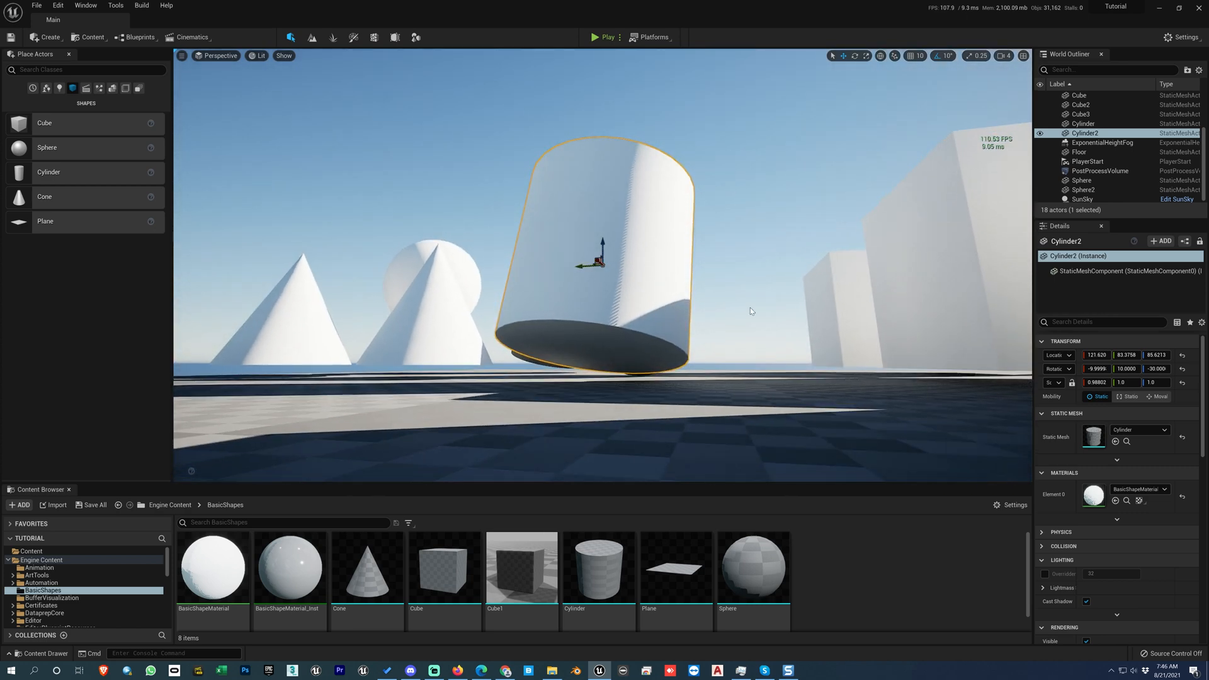
pyautogui.keyDown('alt'); pyautogui.moveTo(751, 308); pyautogui.dragTo(791, 308, button='right'); pyautogui.keyUp('alt')
pyautogui.keyDown('alt'); pyautogui.moveTo(750, 308); pyautogui.dragTo(725, 306); pyautogui.keyUp('alt')
pyautogui.keyDown('alt'); pyautogui.moveTo(724, 306); pyautogui.dragTo(792, 312, button='middle'); pyautogui.keyUp('alt')
pyautogui.keyDown('alt'); pyautogui.moveTo(792, 313); pyautogui.dragTo(737, 302); pyautogui.keyUp('alt')
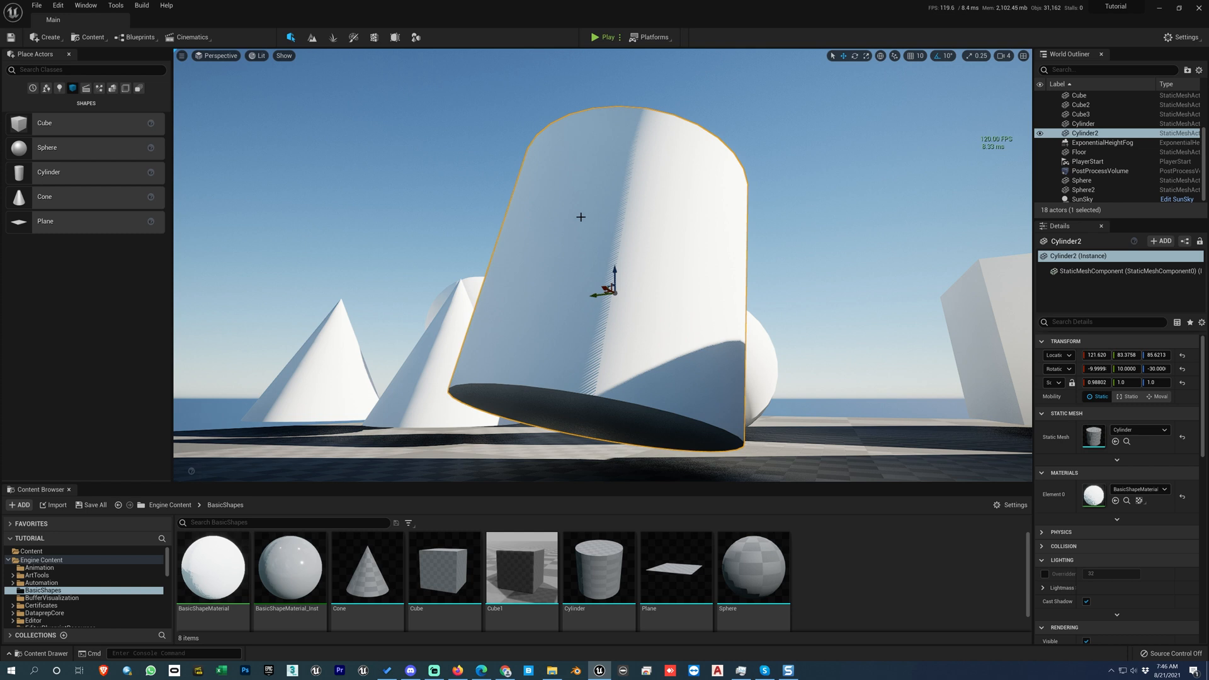
pyautogui.click(181, 55)
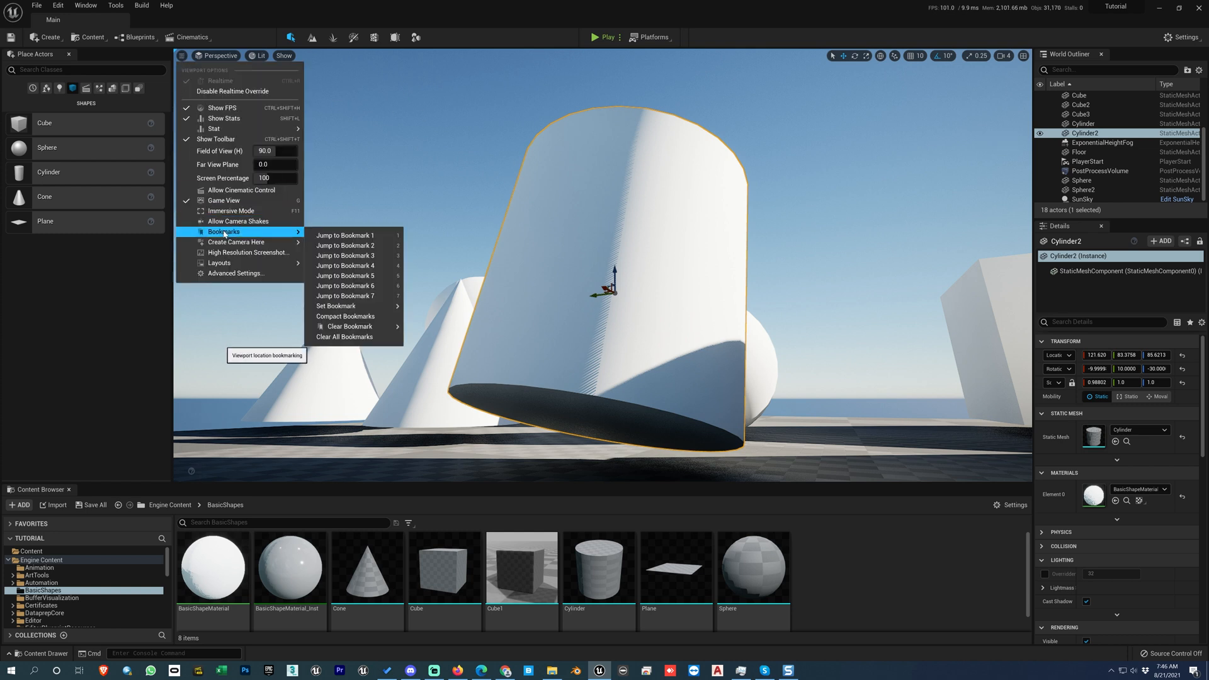
pyautogui.moveTo(234, 244)
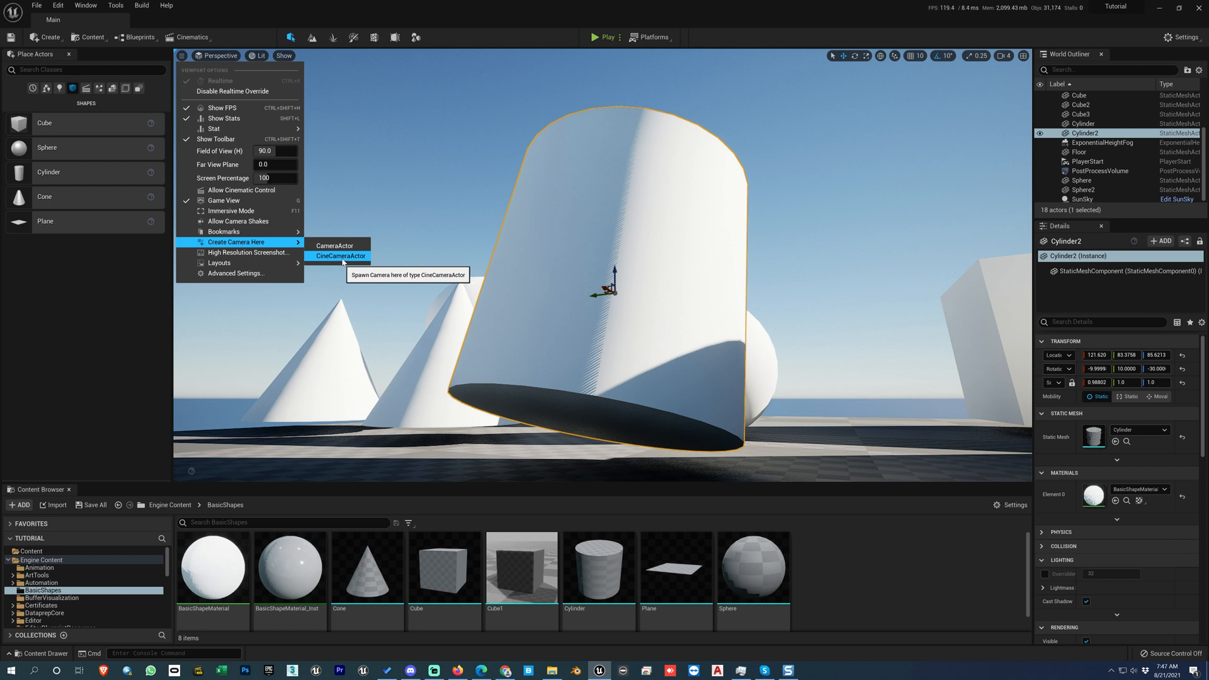
pyautogui.click(341, 257)
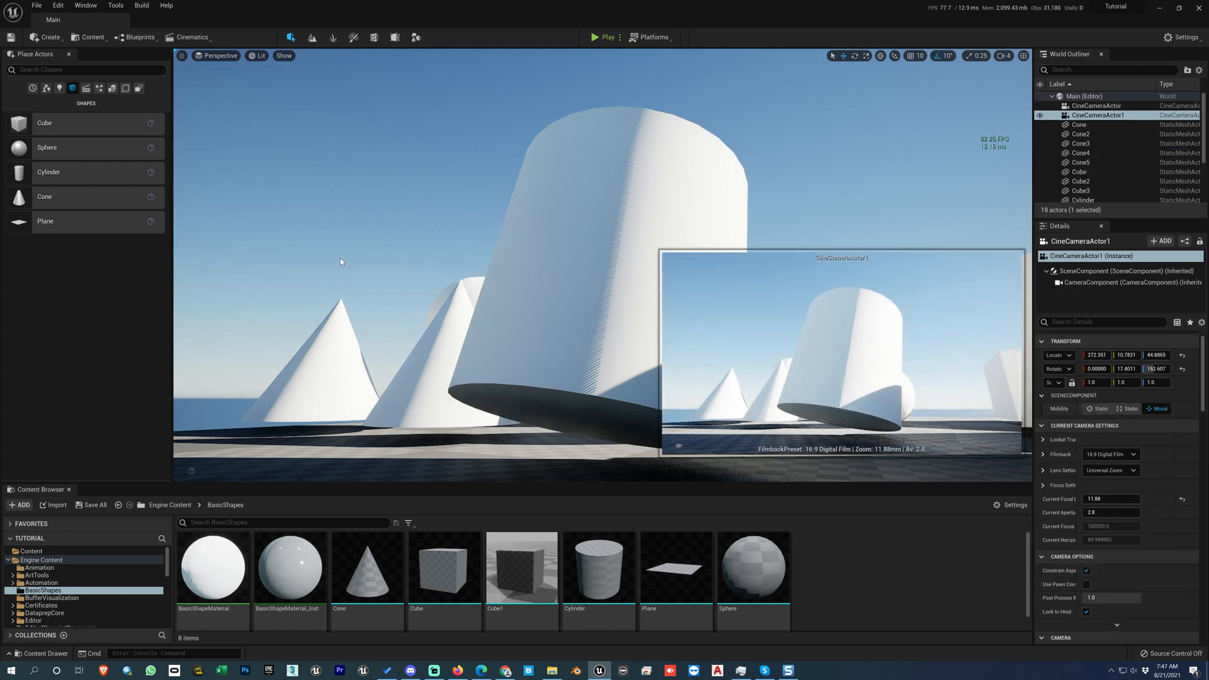
# Step: Turn off Game View and bring the new cine camera's body into sight in front of the tilted cylinder
pyautogui.keyDown('alt'); pyautogui.moveTo(500, 268); pyautogui.dragTo(536, 268, button='right'); pyautogui.keyUp('alt')
pyautogui.keyDown('alt'); pyautogui.moveTo(535, 268); pyautogui.dragTo(733, 259); pyautogui.keyUp('alt')
pyautogui.press('g')
pyautogui.press('w')
pyautogui.moveTo(576, 312); pyautogui.dragTo(573, 359, button='right')
pyautogui.click(642, 356)
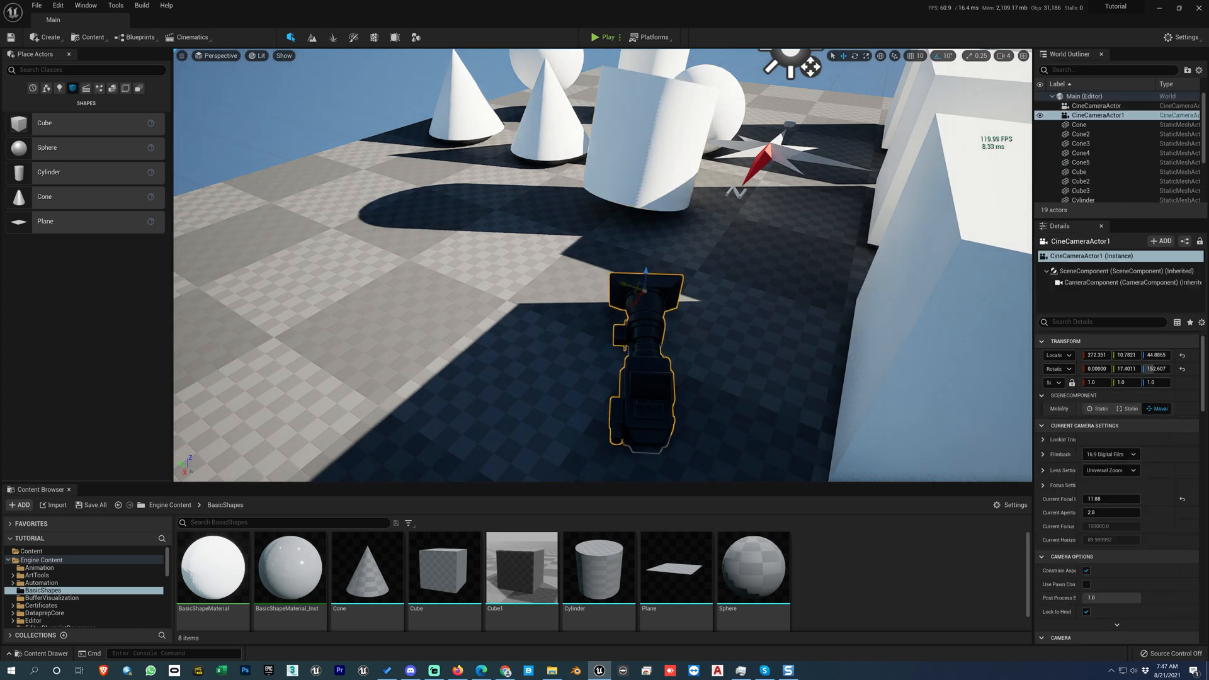
# Step: Focus on the selected cine camera and move it sideways along its Y location to about 43.2
pyautogui.press('f')
pyautogui.keyDown('alt'); pyautogui.moveTo(643, 356); pyautogui.dragTo(415, 362); pyautogui.keyUp('alt')
pyautogui.press('Escape')
pyautogui.click(653, 317)
pyautogui.keyDown('alt'); pyautogui.moveTo(685, 314); pyautogui.dragTo(715, 374); pyautogui.keyUp('alt')
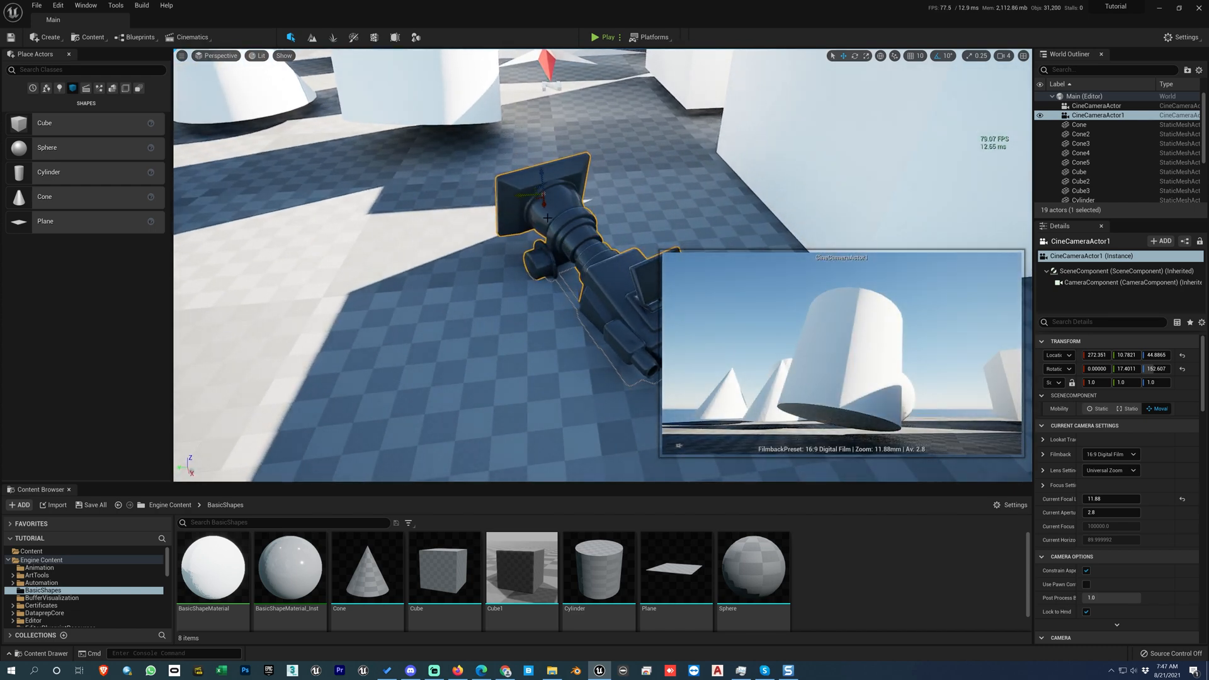
pyautogui.moveTo(527, 197); pyautogui.dragTo(444, 197)
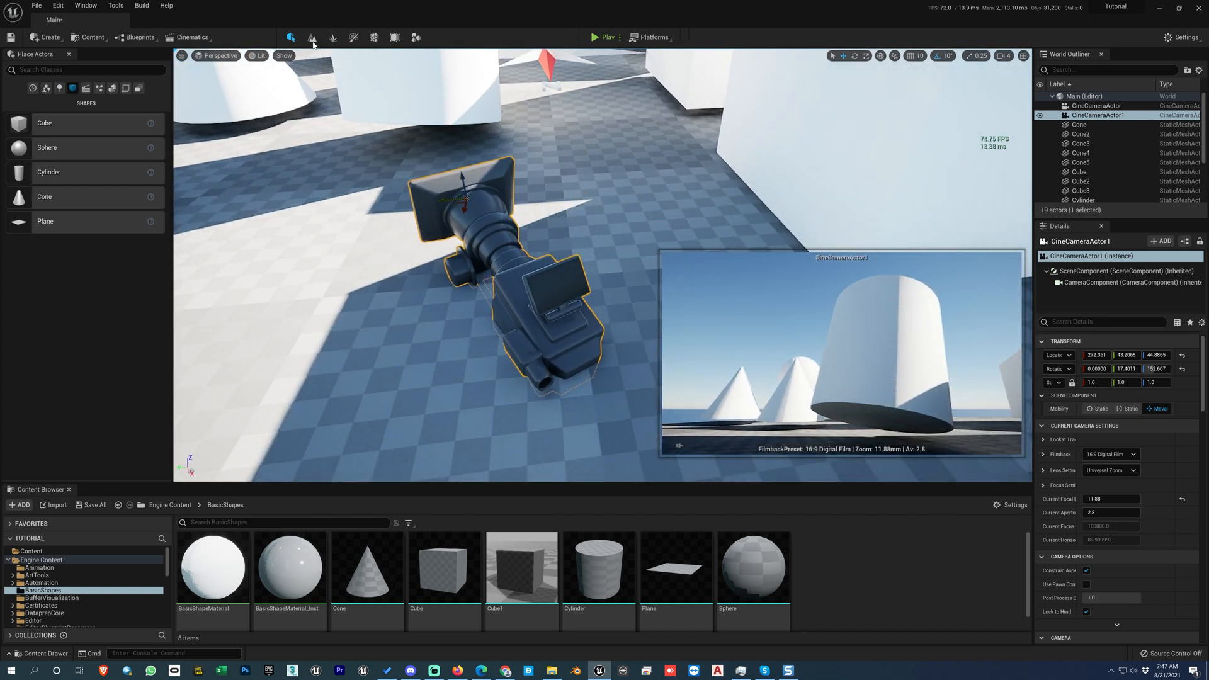
# Step: Check the choices for adding level and master sequences, and inspect the moved cine camera from several angles
pyautogui.click(189, 37)
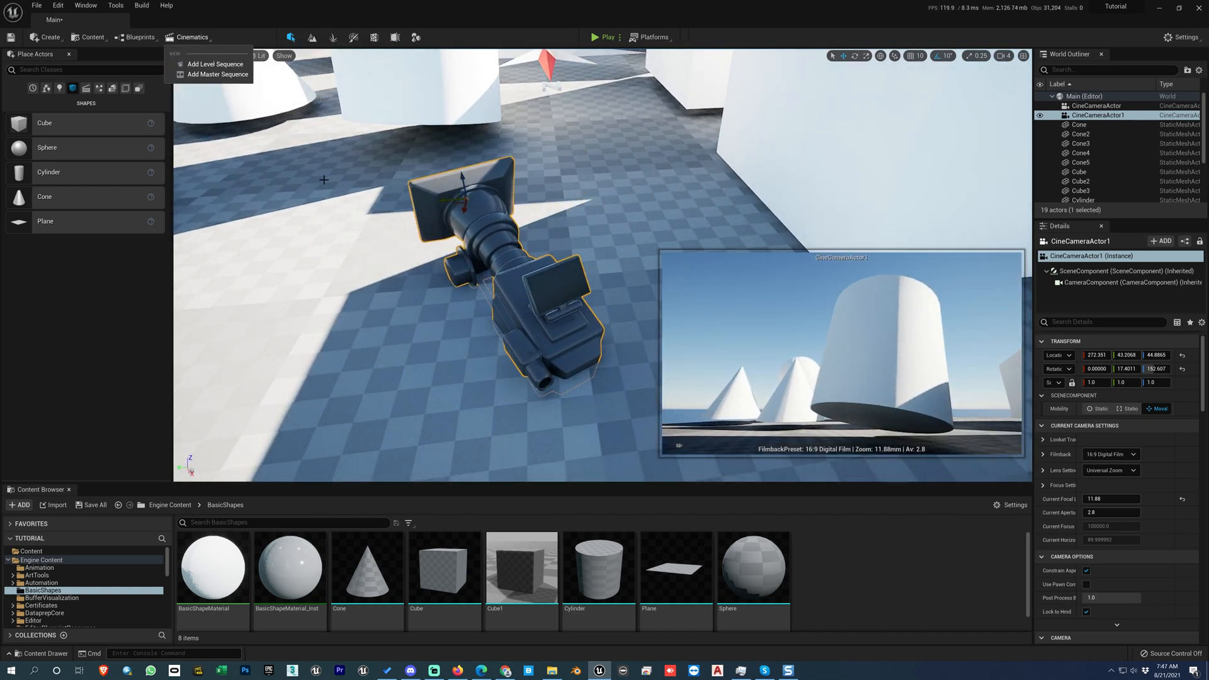
pyautogui.moveTo(450, 215); pyautogui.dragTo(391, 205, button='right')
pyautogui.keyDown('alt'); pyautogui.moveTo(450, 271); pyautogui.dragTo(639, 218); pyautogui.keyUp('alt')
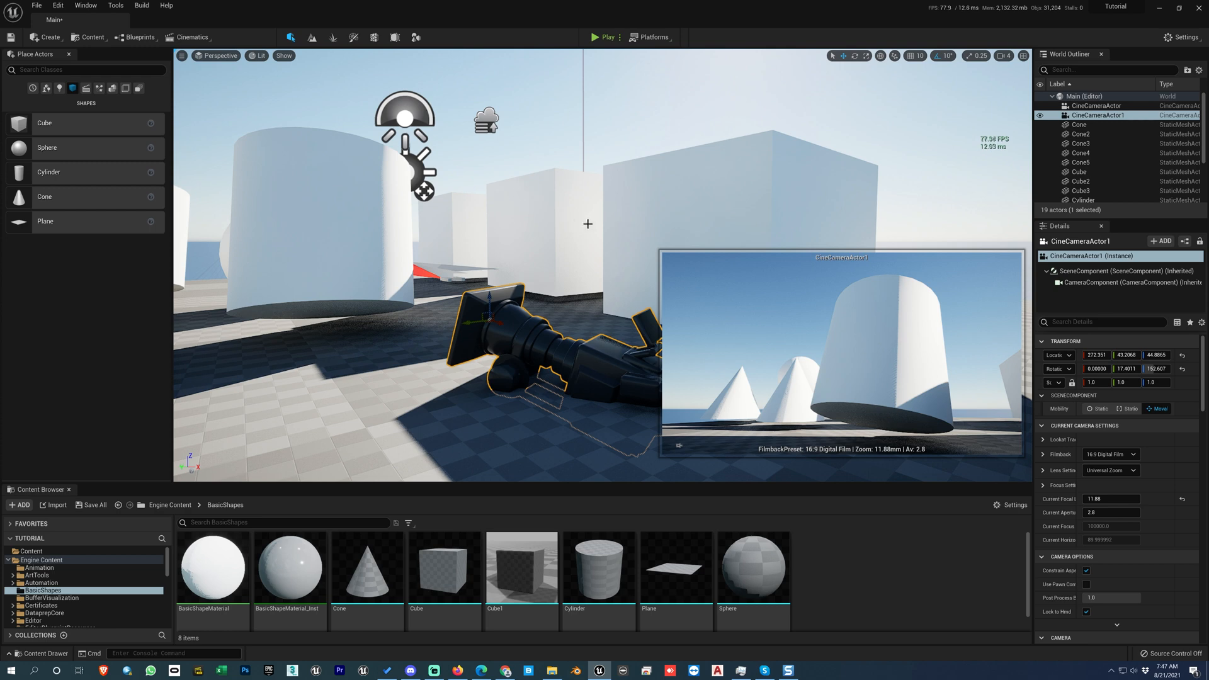
pyautogui.moveTo(610, 208); pyautogui.dragTo(438, 192, button='right')
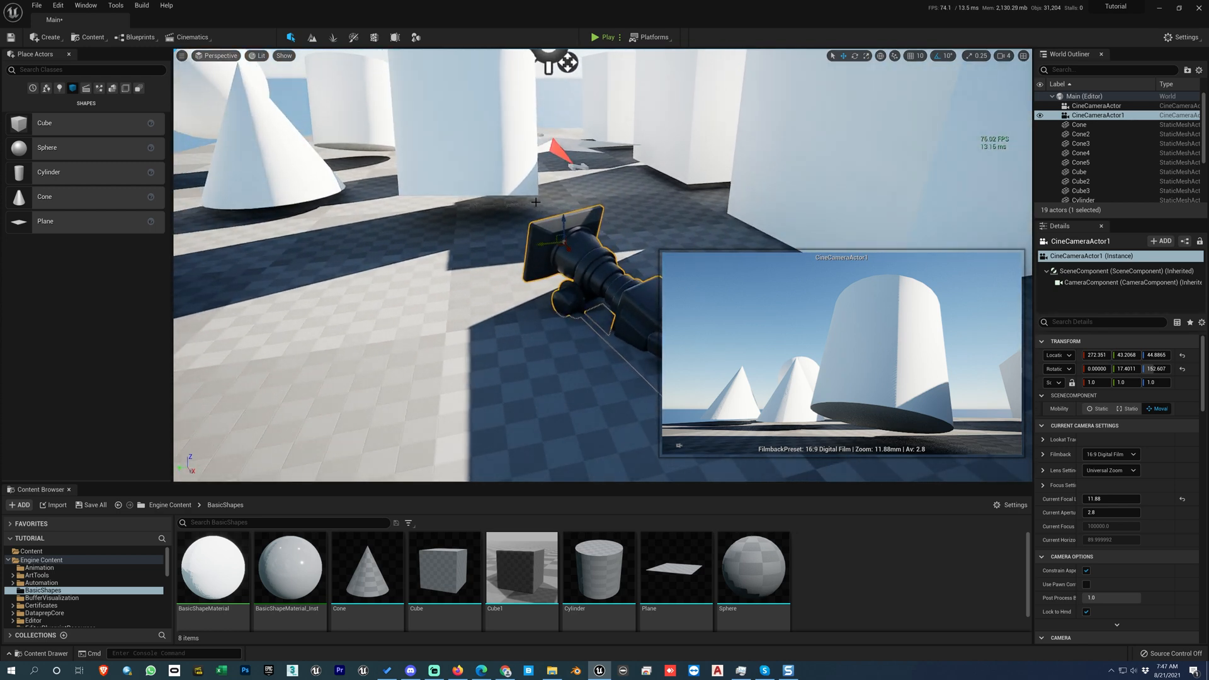
pyautogui.press('Escape')
pyautogui.moveTo(641, 191); pyautogui.dragTo(640, 192, button='right')
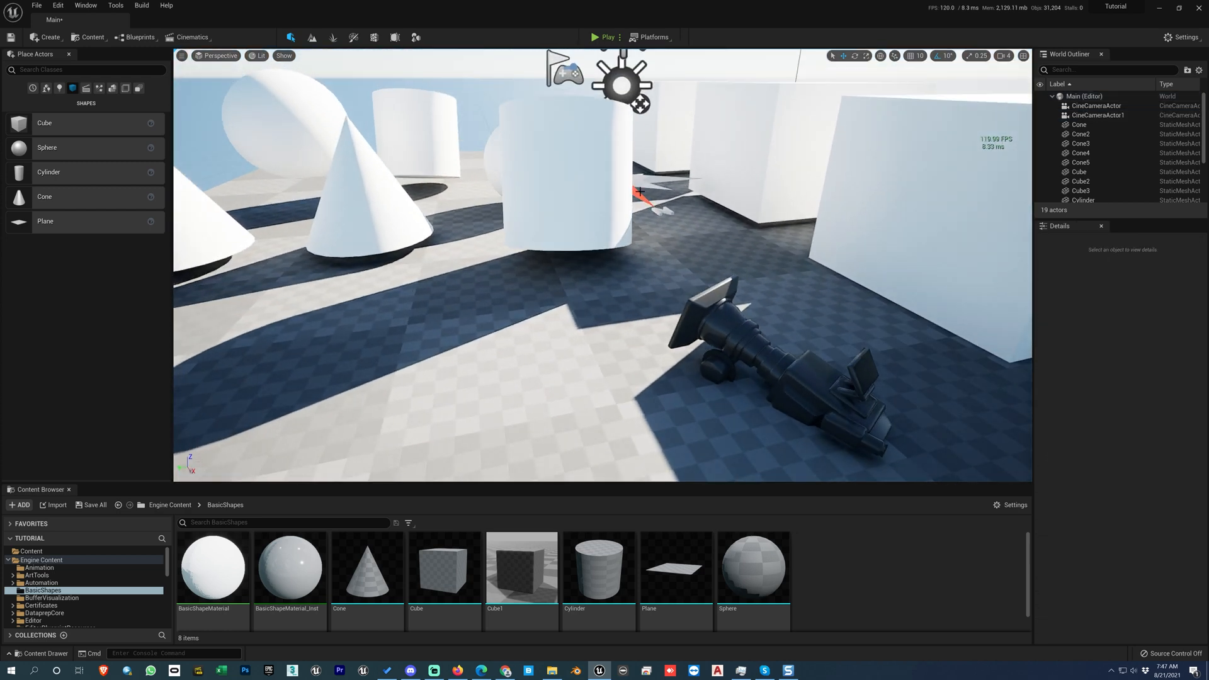
# Step: Frame the tilted cylinder from a low angle on another side and create a second CineCameraActor at that viewpoint
pyautogui.click(182, 55)
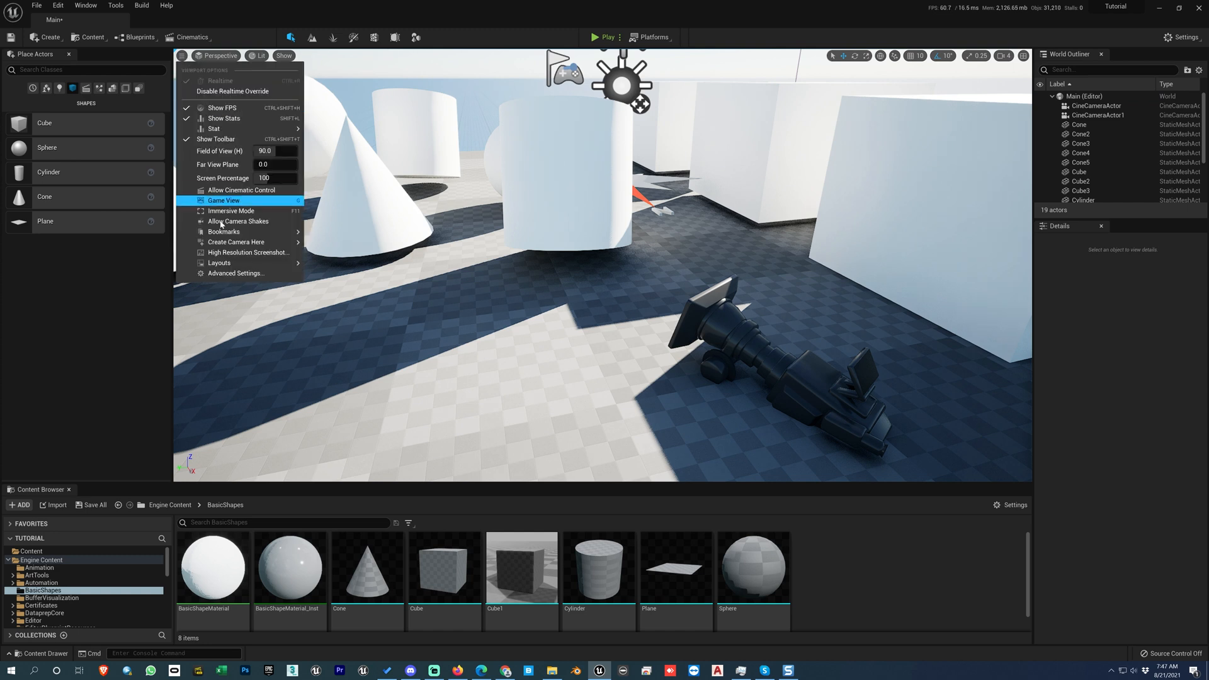
pyautogui.moveTo(231, 244)
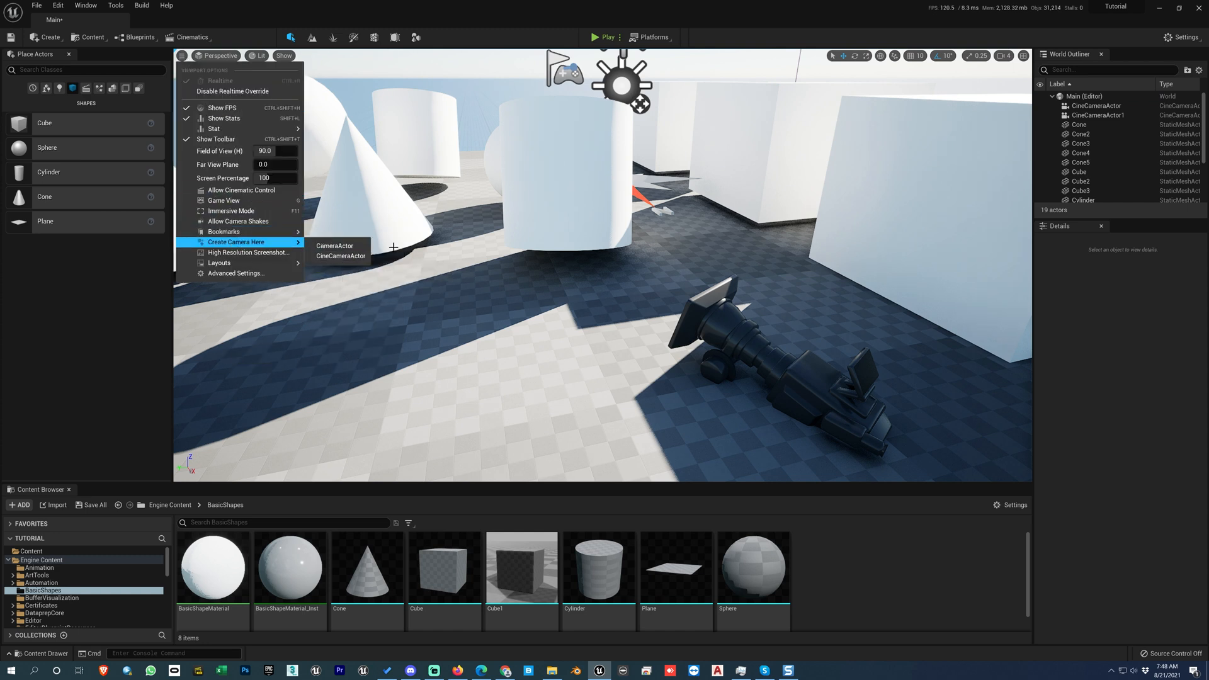
pyautogui.click(532, 222)
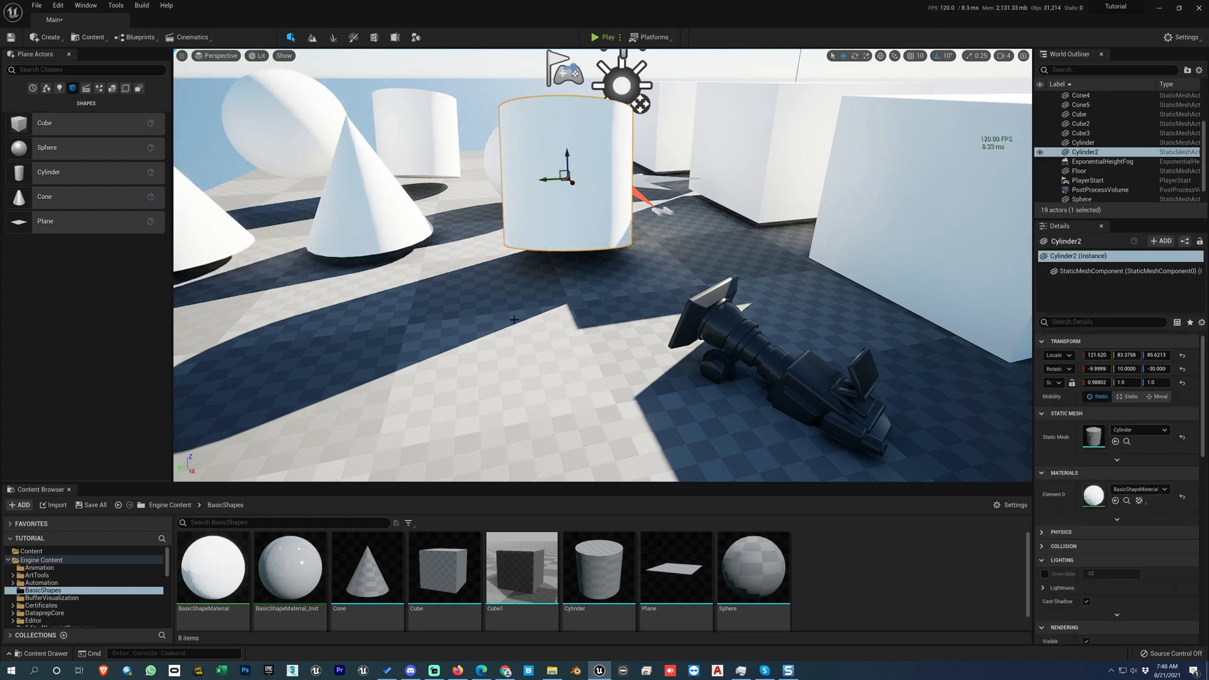
pyautogui.press('f')
pyautogui.keyDown('alt'); pyautogui.moveTo(514, 319); pyautogui.dragTo(753, 252); pyautogui.keyUp('alt')
pyautogui.keyDown('alt'); pyautogui.moveTo(591, 367); pyautogui.dragTo(636, 350, button='right'); pyautogui.keyUp('alt')
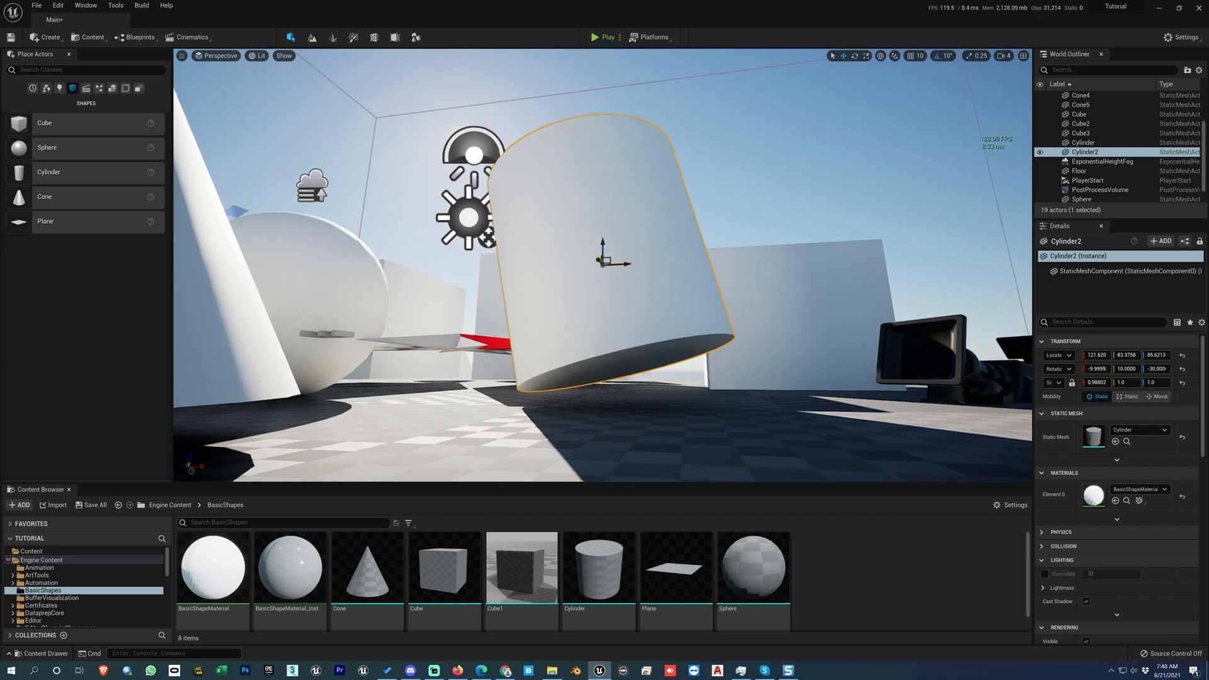
pyautogui.click(220, 115)
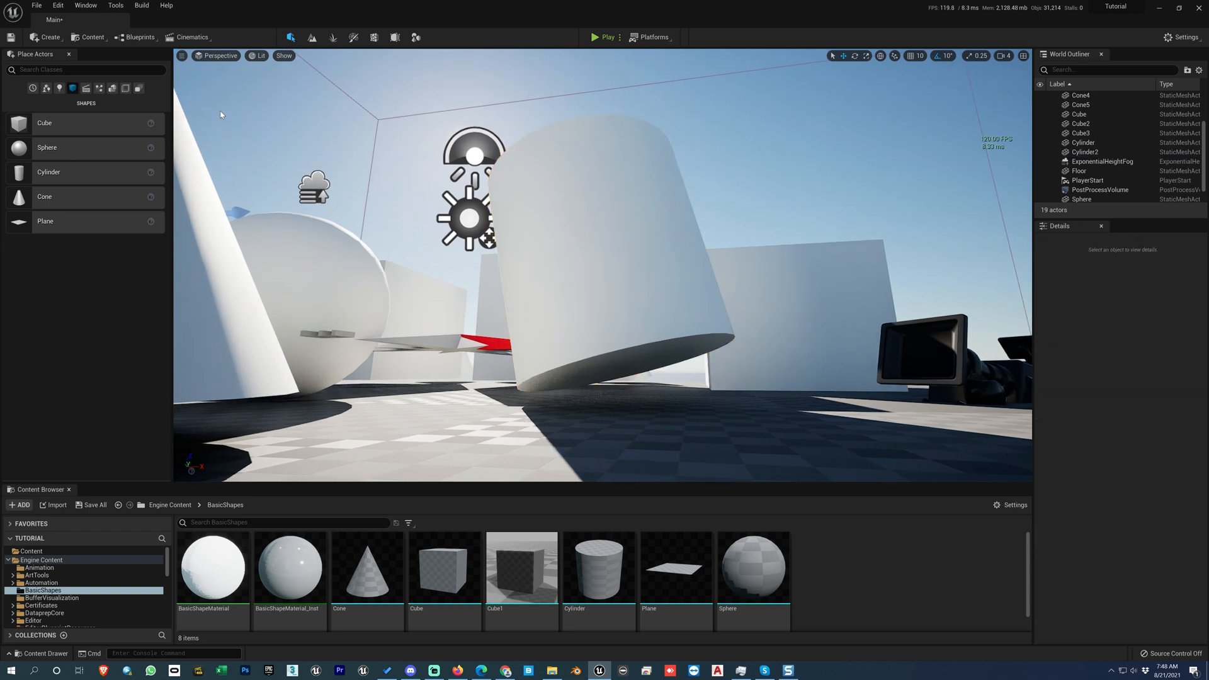
pyautogui.click(181, 56)
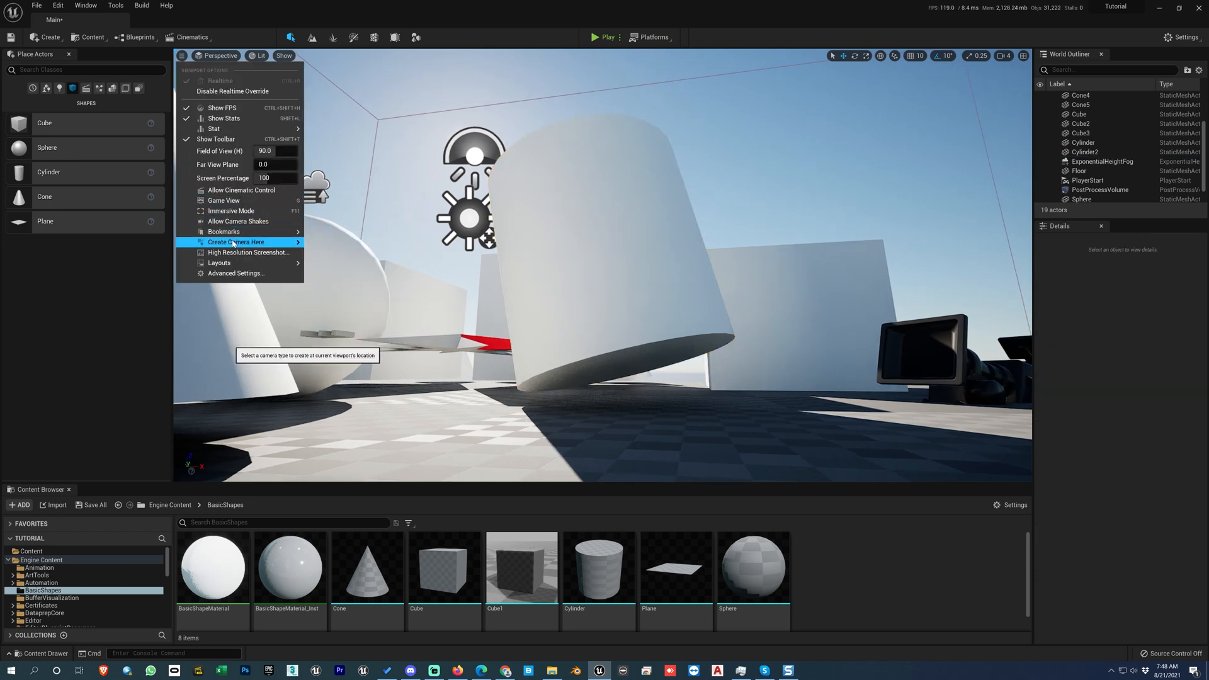
pyautogui.moveTo(234, 242)
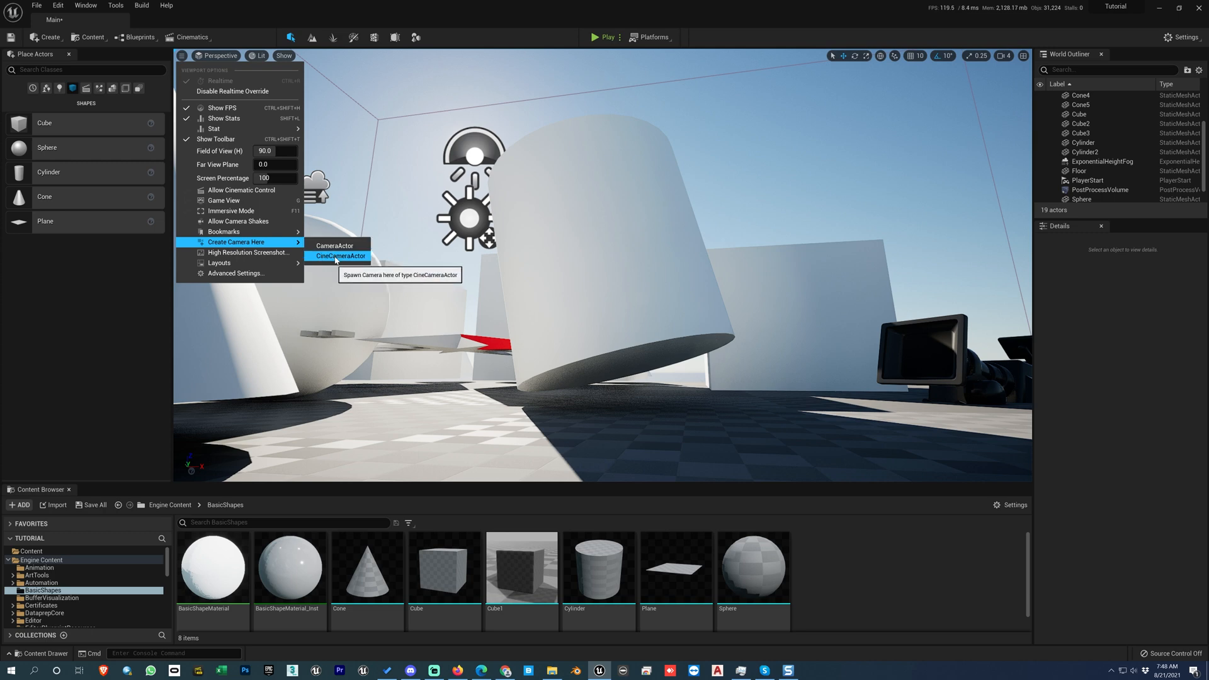
pyautogui.click(335, 260)
# Step: Delete both newly created cine cameras from the level, keeping the original CineCameraActor
pyautogui.moveTo(667, 186); pyautogui.dragTo(630, 233, button='right')
pyautogui.scroll(-5, 667, 186)
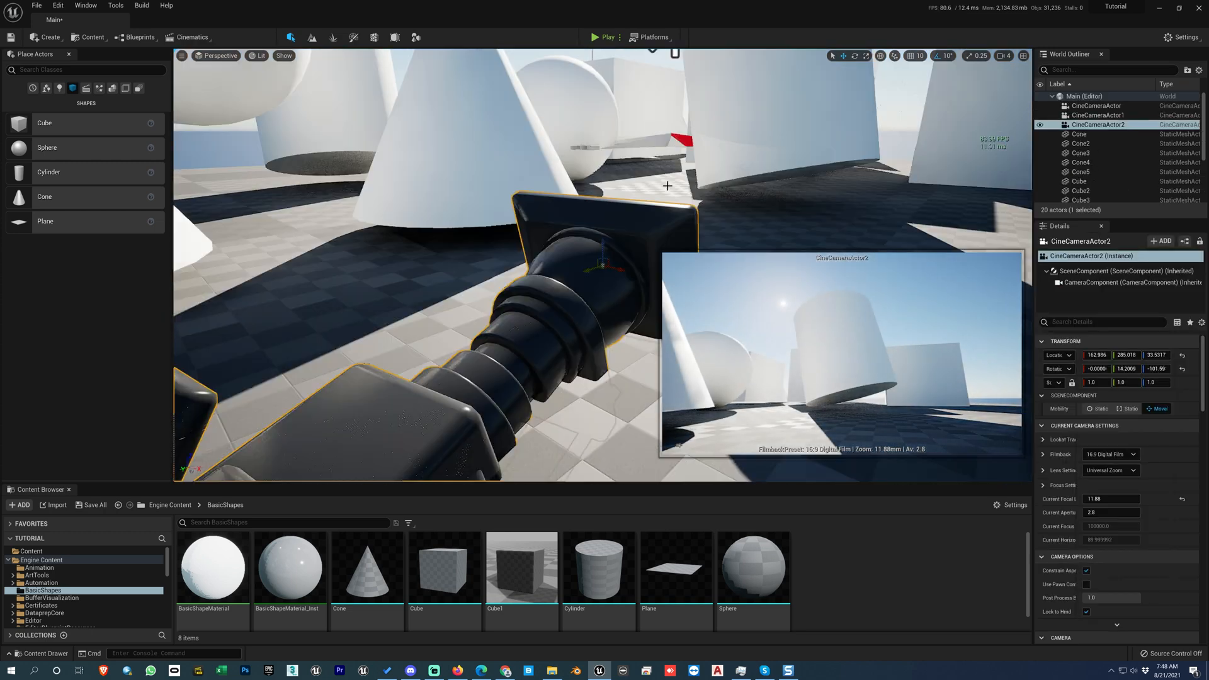
pyautogui.scroll(-5, 667, 186)
pyautogui.moveTo(670, 181); pyautogui.dragTo(704, 221, button='right')
pyautogui.press('Escape')
pyautogui.click(693, 213)
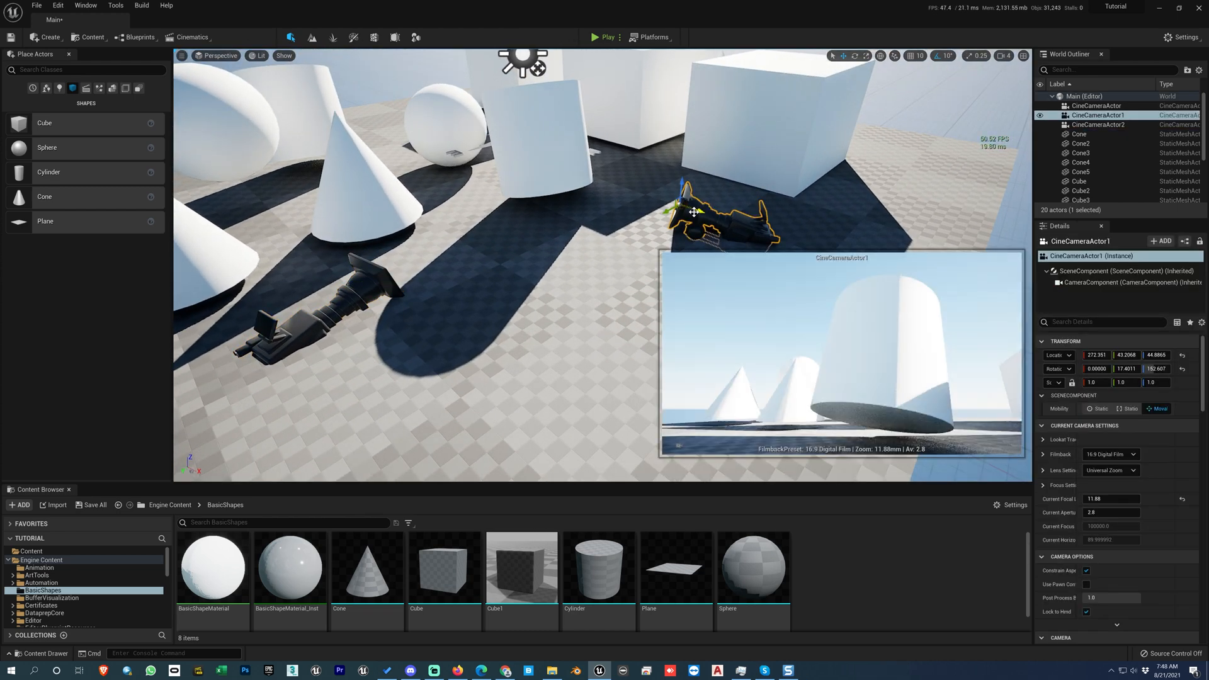
pyautogui.press('Delete')
pyautogui.click(370, 285)
pyautogui.press('Delete')
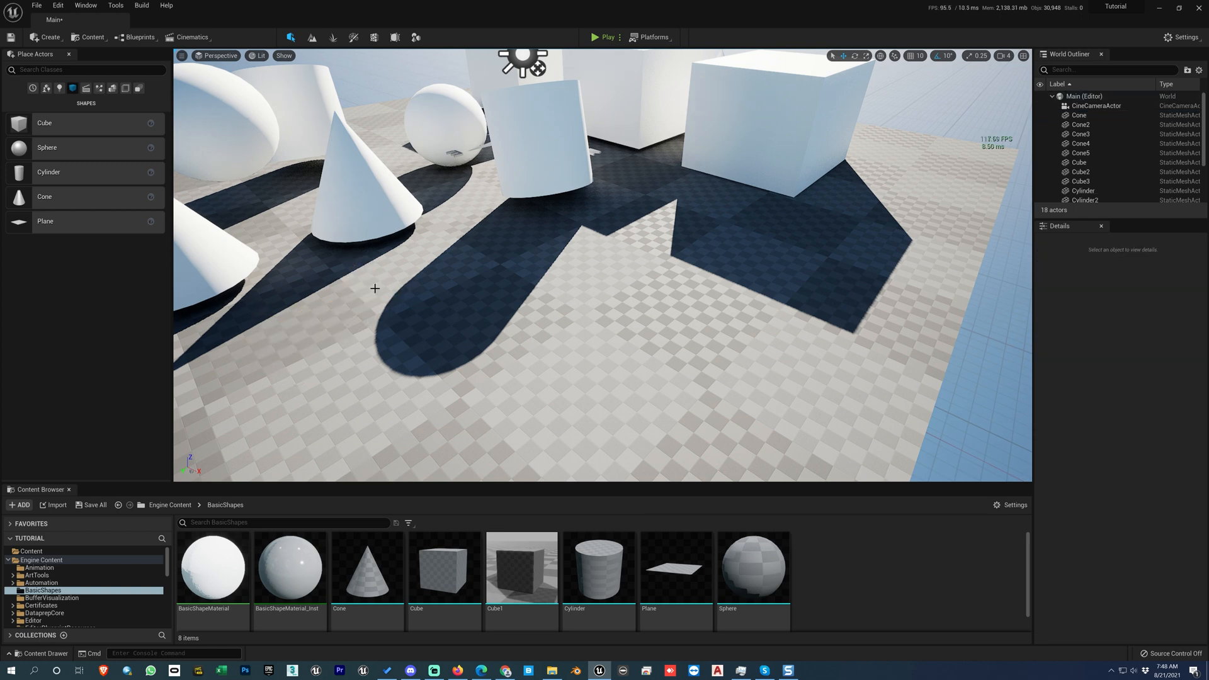
# Step: Open the High Resolution Screenshot settings to review their options, and close them without capturing an image
pyautogui.moveTo(297, 154); pyautogui.dragTo(263, 119, button='right')
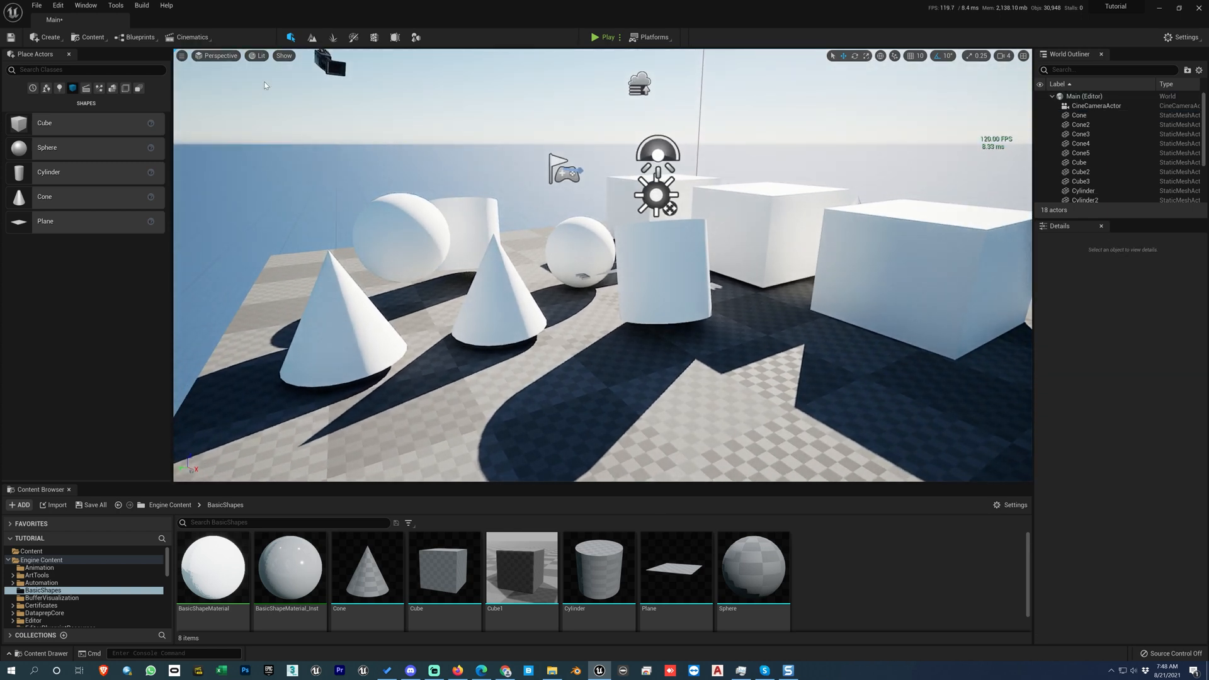
pyautogui.click(182, 57)
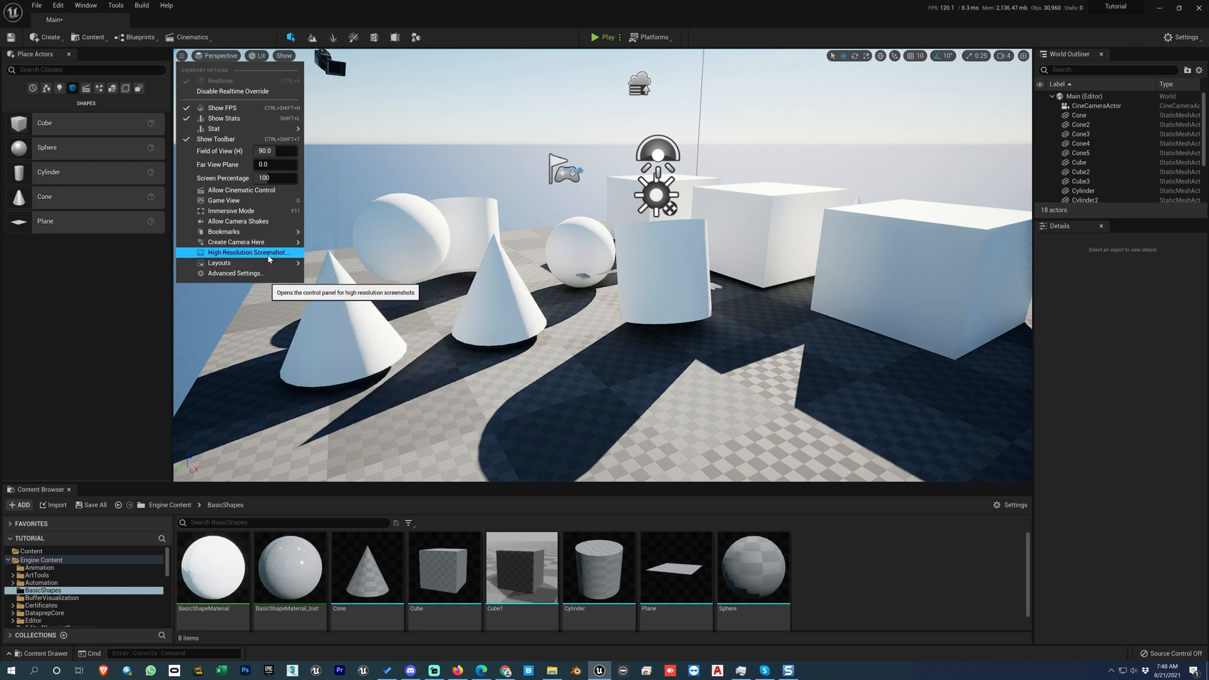
pyautogui.click(269, 255)
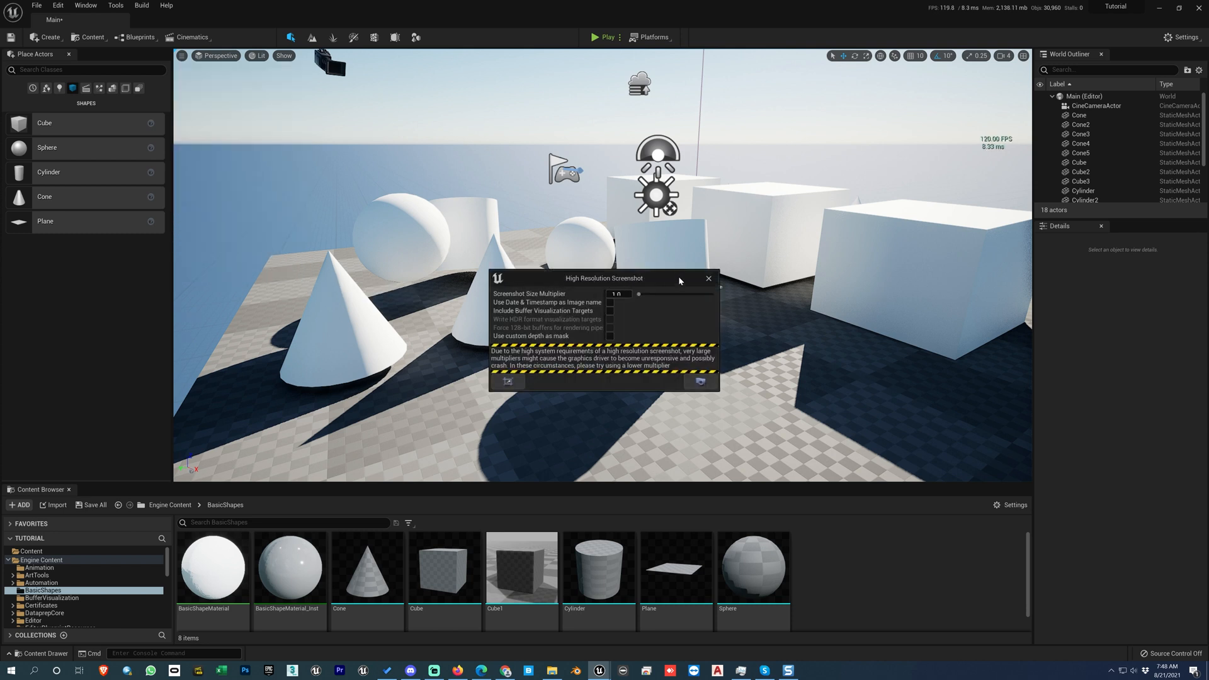
pyautogui.click(709, 278)
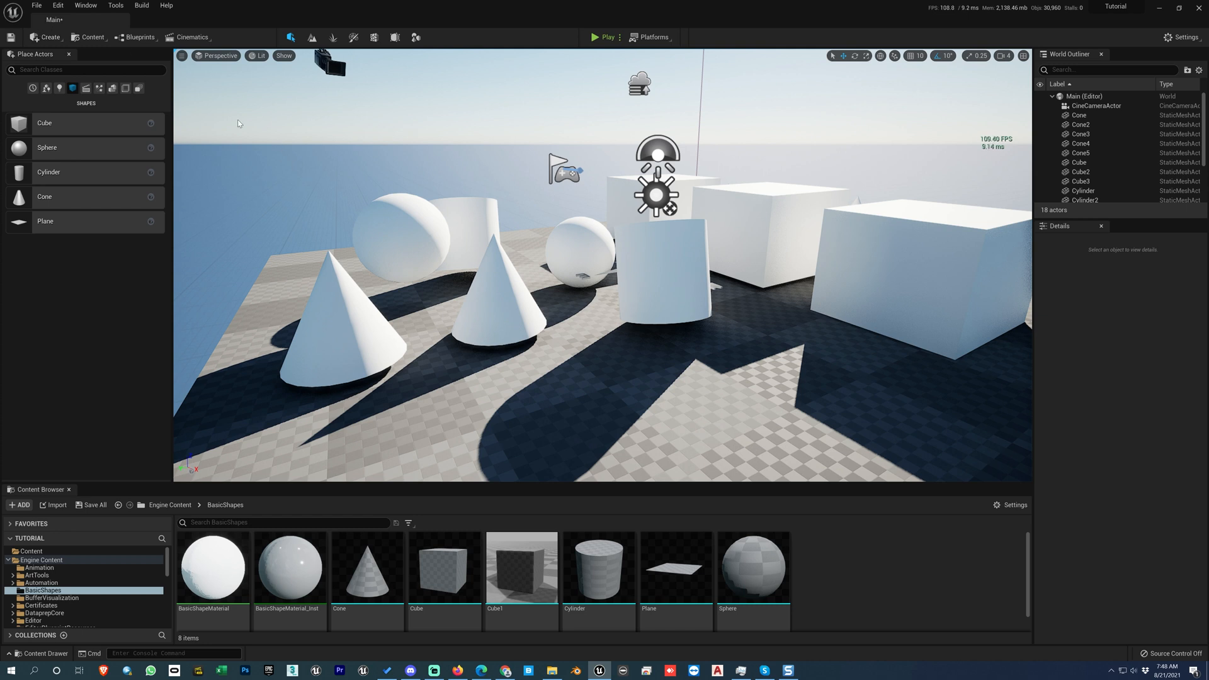
# Step: Save all unsaved levels and assets, and select the far cylinder behind the cones
pyautogui.click(37, 5)
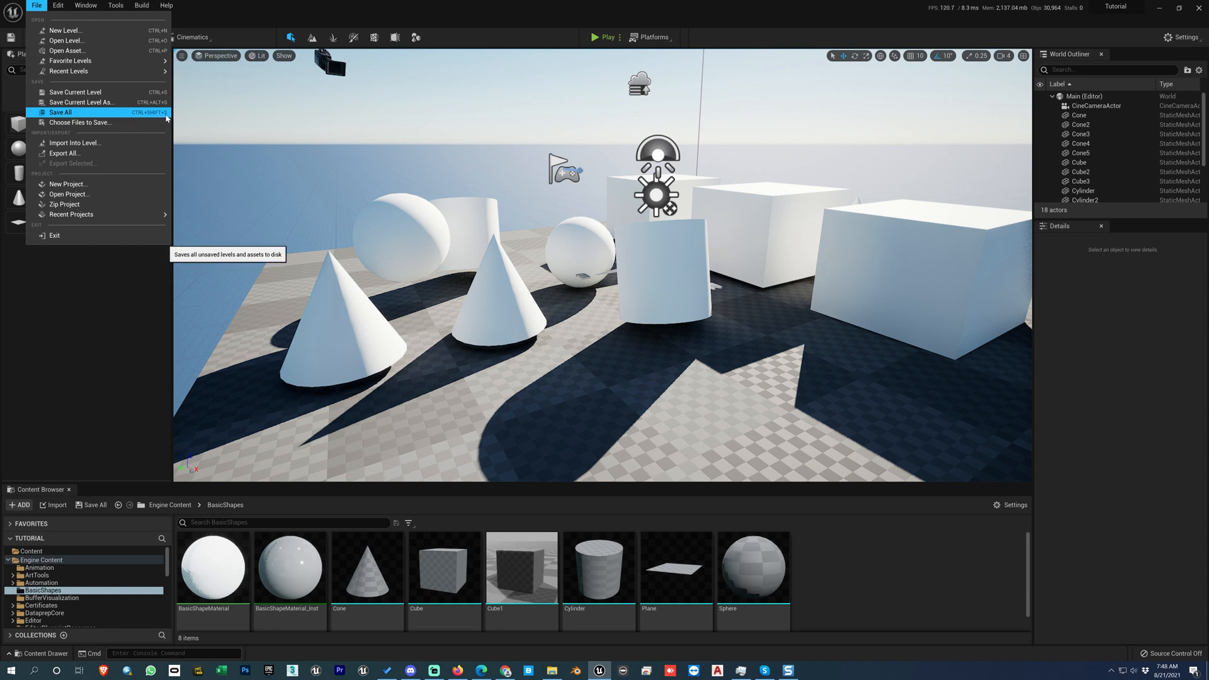
pyautogui.click(98, 114)
pyautogui.click(450, 245)
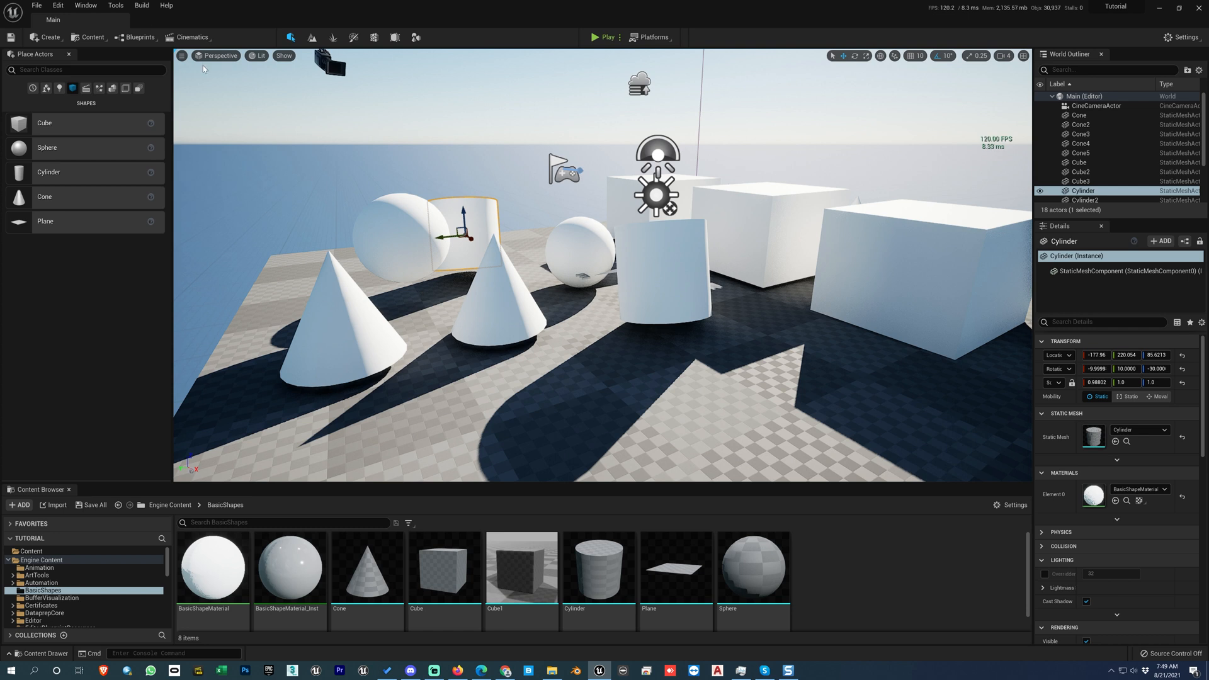
# Step: Save all unsaved levels and assets, and clear the selection in the level
pyautogui.click(36, 5)
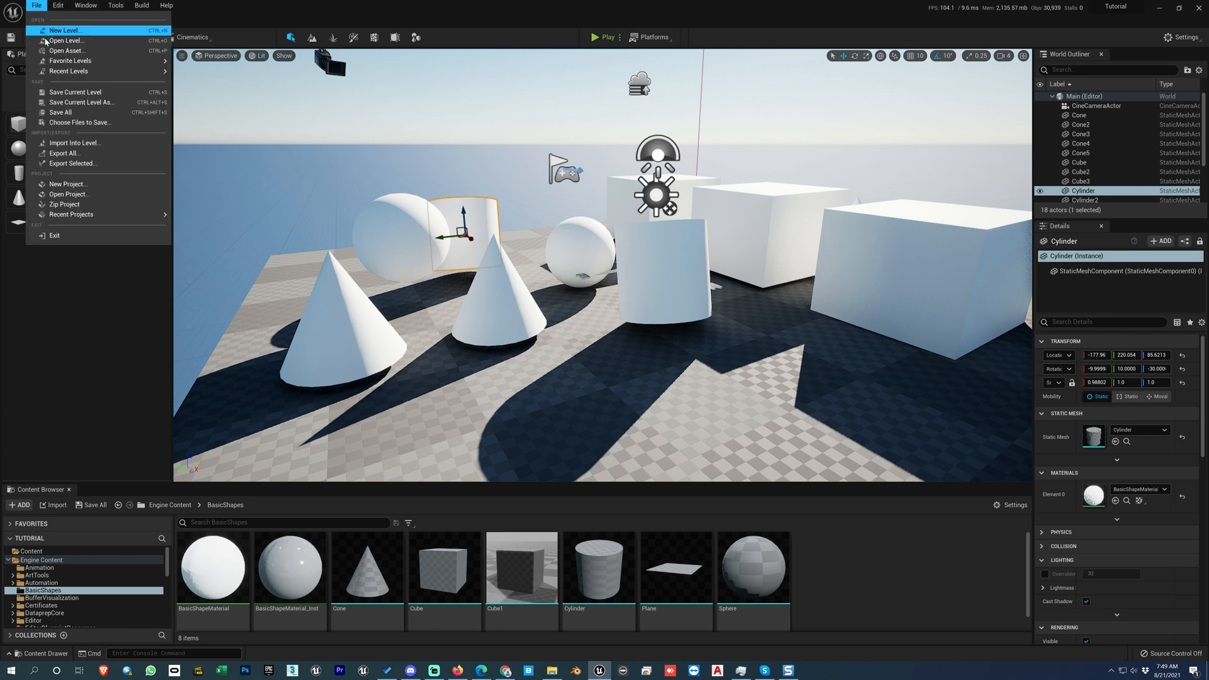
pyautogui.click(61, 112)
pyautogui.click(546, 285)
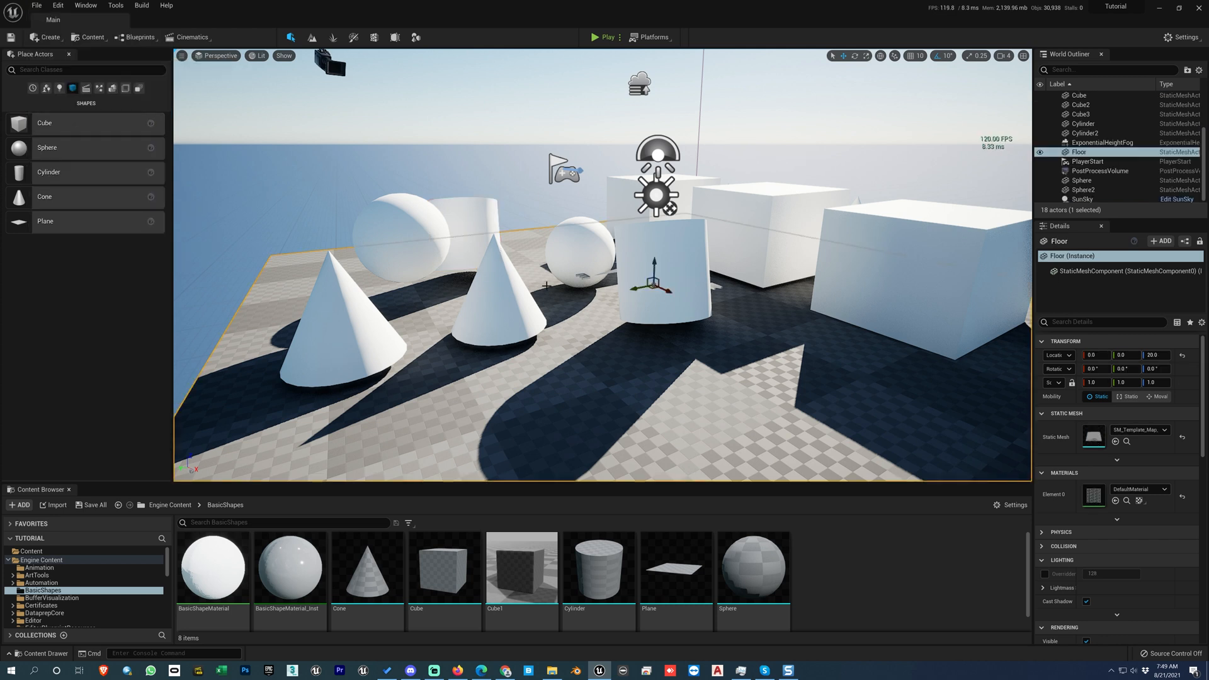
pyautogui.press('Escape')
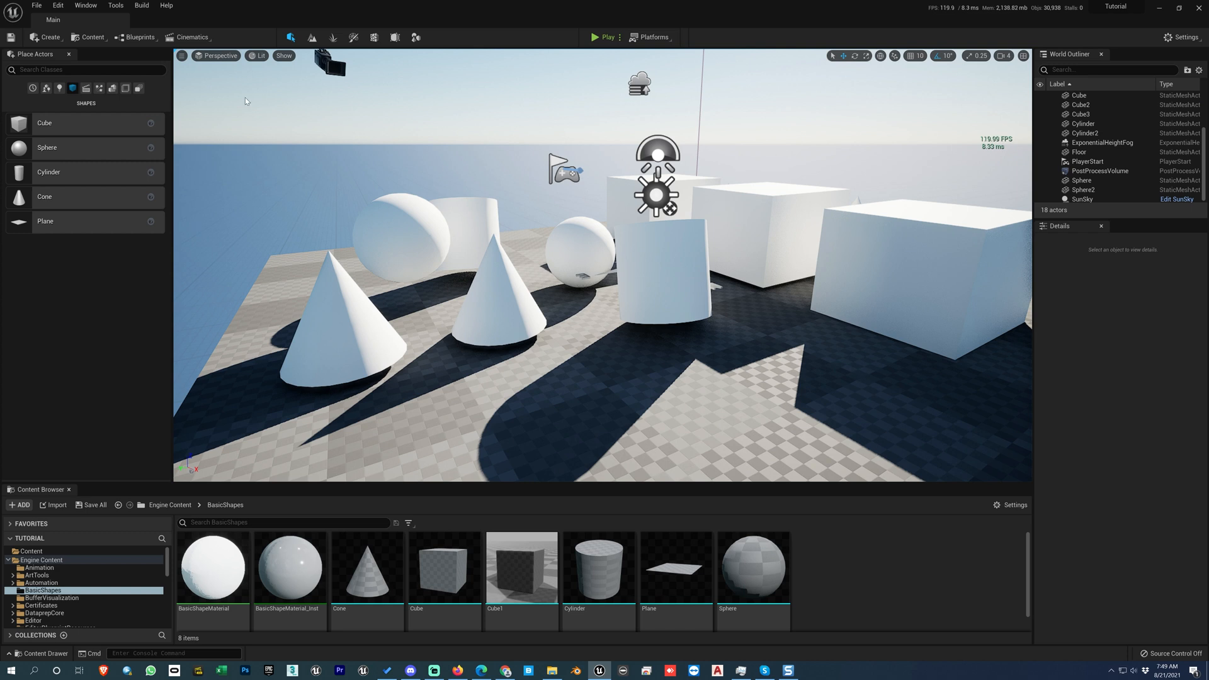
# Step: Open the High Resolution Screenshot settings and turn on Game View to hide the editor icons in the viewport
pyautogui.click(181, 55)
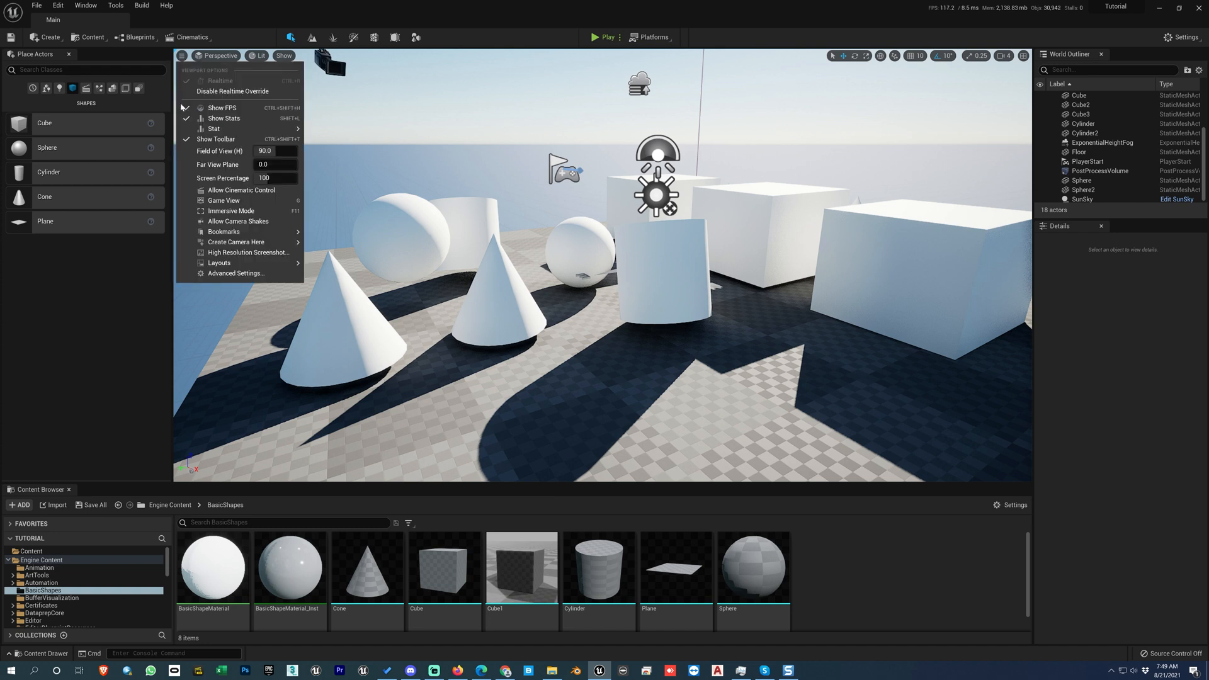
pyautogui.click(258, 254)
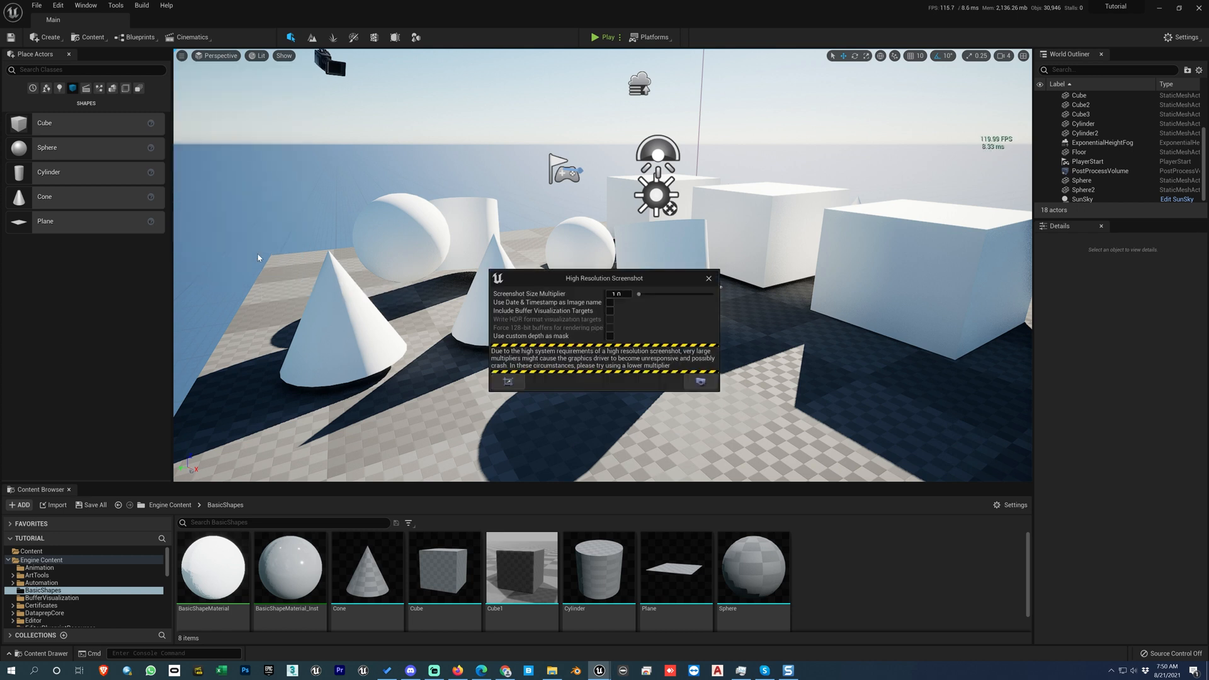
pyautogui.click(182, 55)
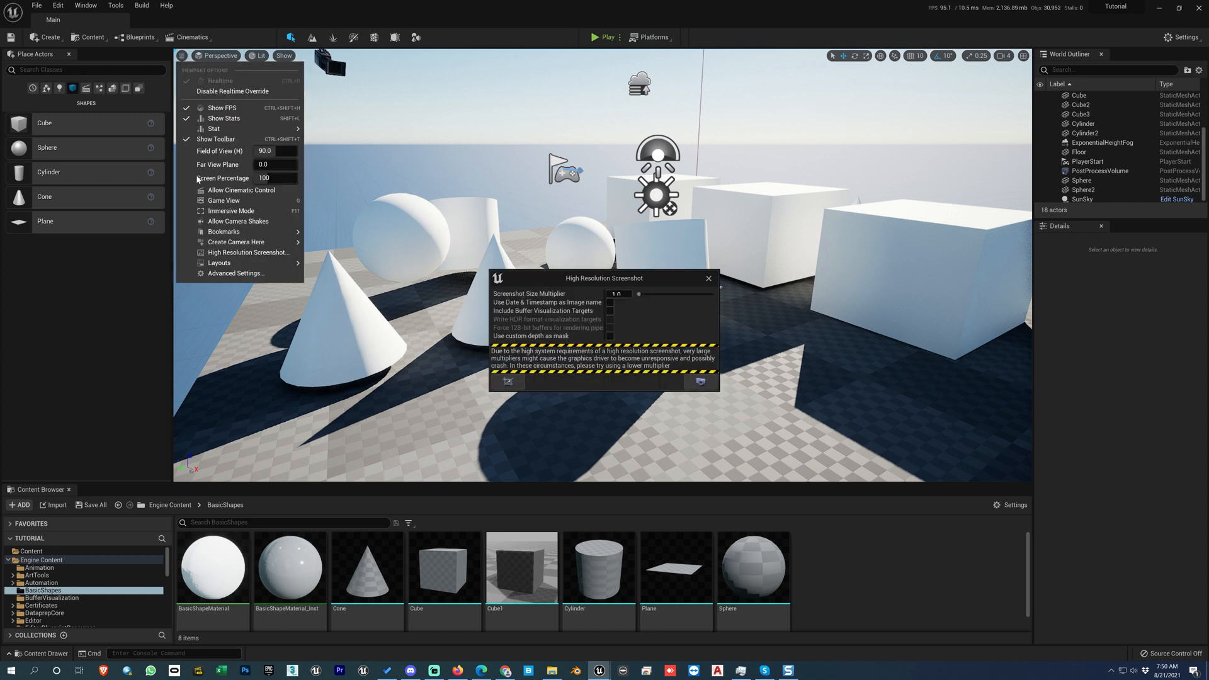
pyautogui.click(214, 201)
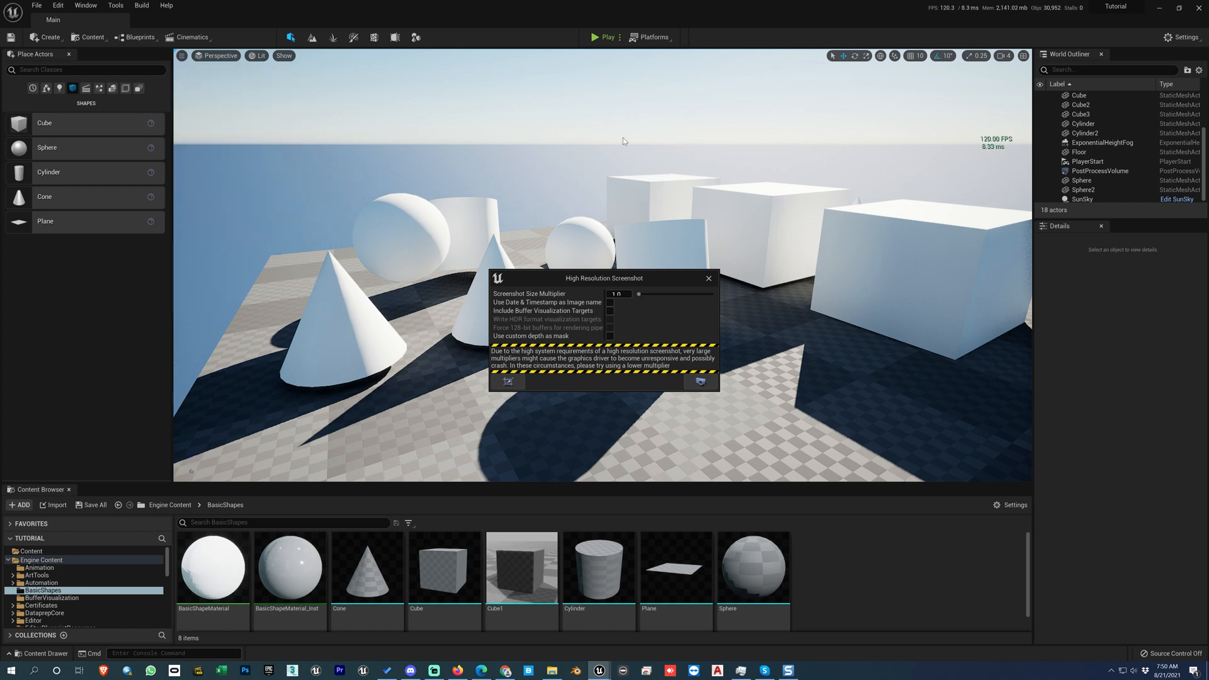
# Step: Try to capture a high-resolution screenshot from a raised view of the whole floor, and send the crash report with an editor restart
pyautogui.moveTo(636, 160); pyautogui.dragTo(649, 224, button='right')
pyautogui.scroll(-4, 636, 160)
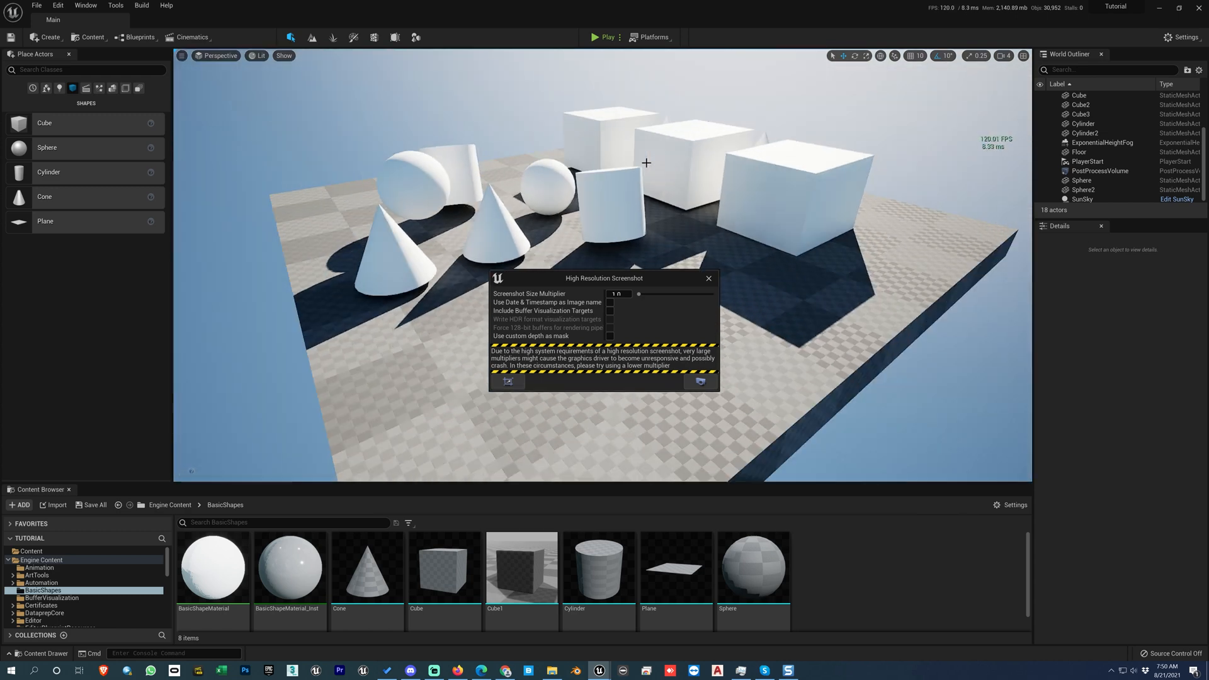
pyautogui.keyDown('alt'); pyautogui.moveTo(635, 160); pyautogui.dragTo(901, 176); pyautogui.keyUp('alt')
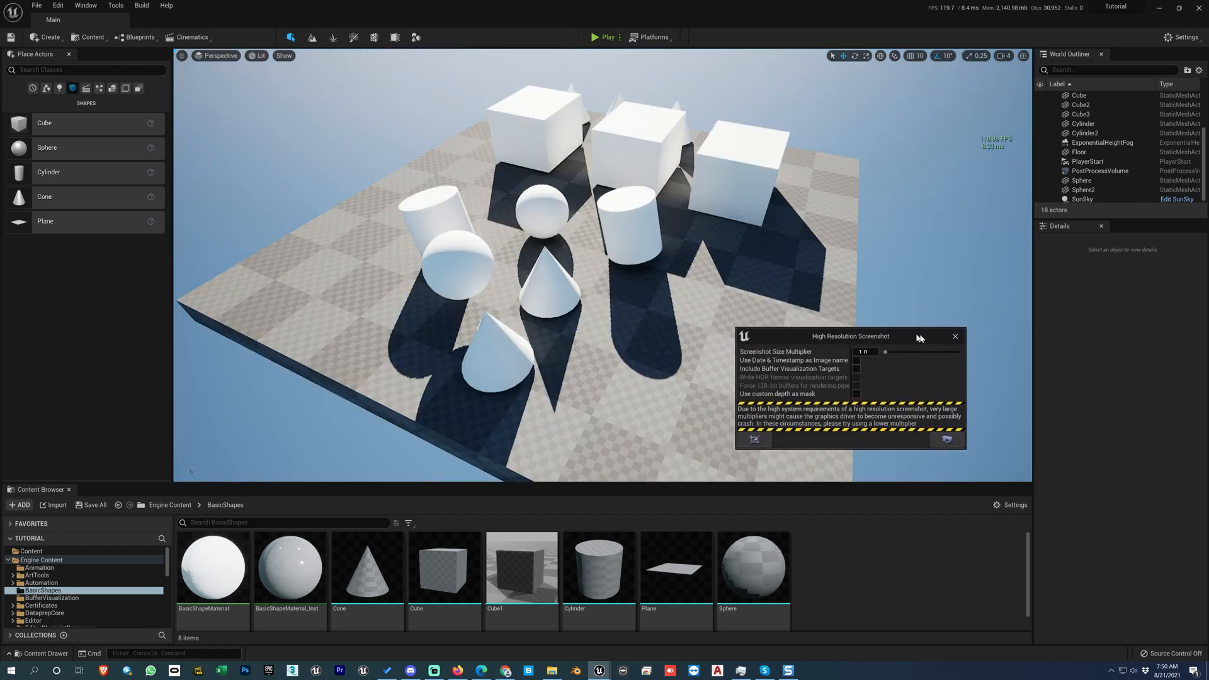
pyautogui.moveTo(918, 336); pyautogui.dragTo(938, 342)
pyautogui.keyDown('alt'); pyautogui.moveTo(847, 268); pyautogui.dragTo(808, 252); pyautogui.keyUp('alt')
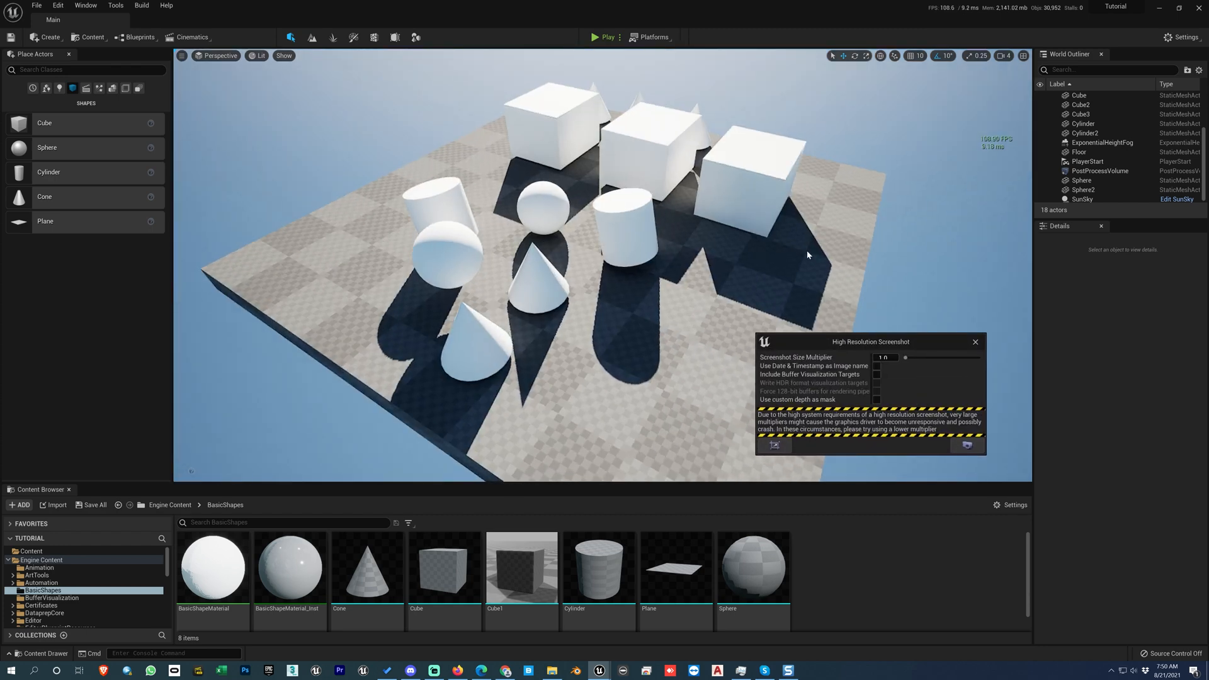
pyautogui.click(968, 446)
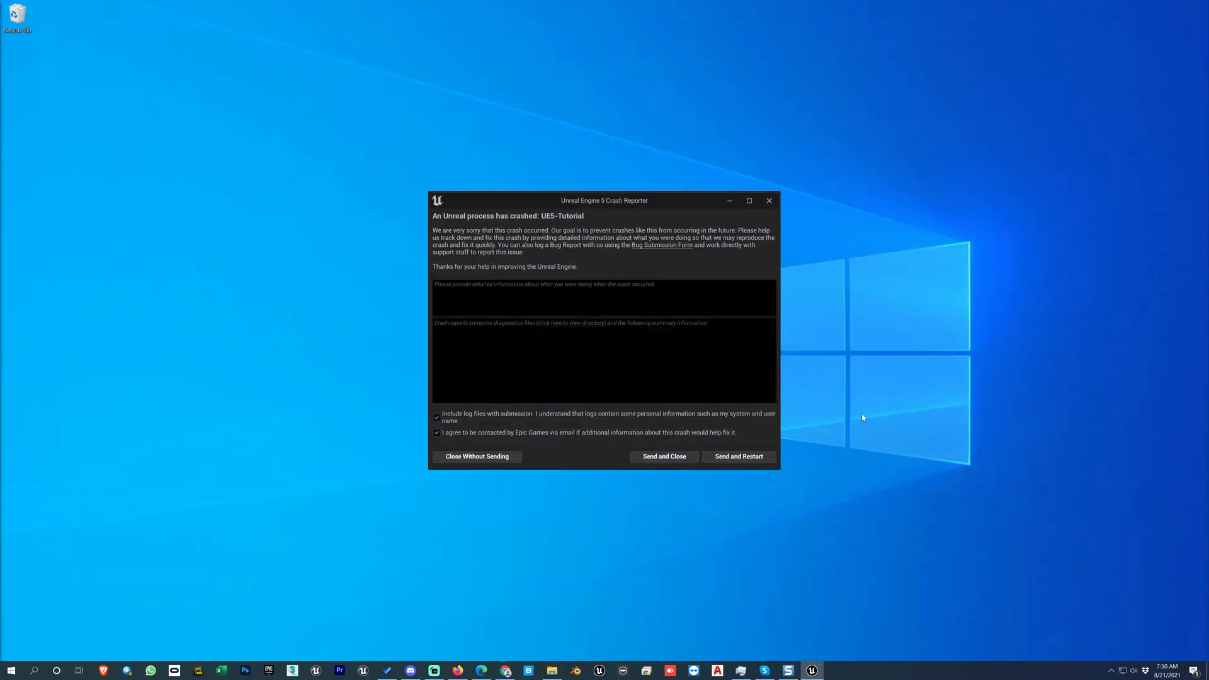
pyautogui.click(742, 458)
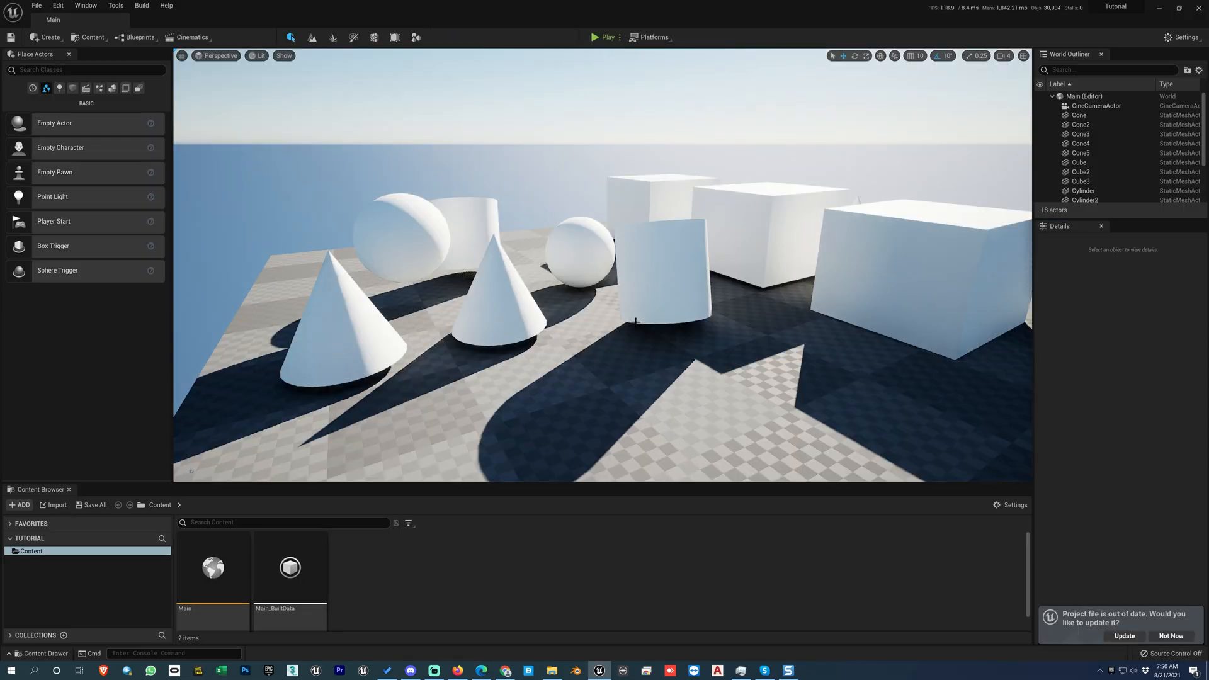
# Step: Capture a high-resolution screenshot of the current view at size multiplier 1.0, and update the out-of-date project file
pyautogui.click(182, 55)
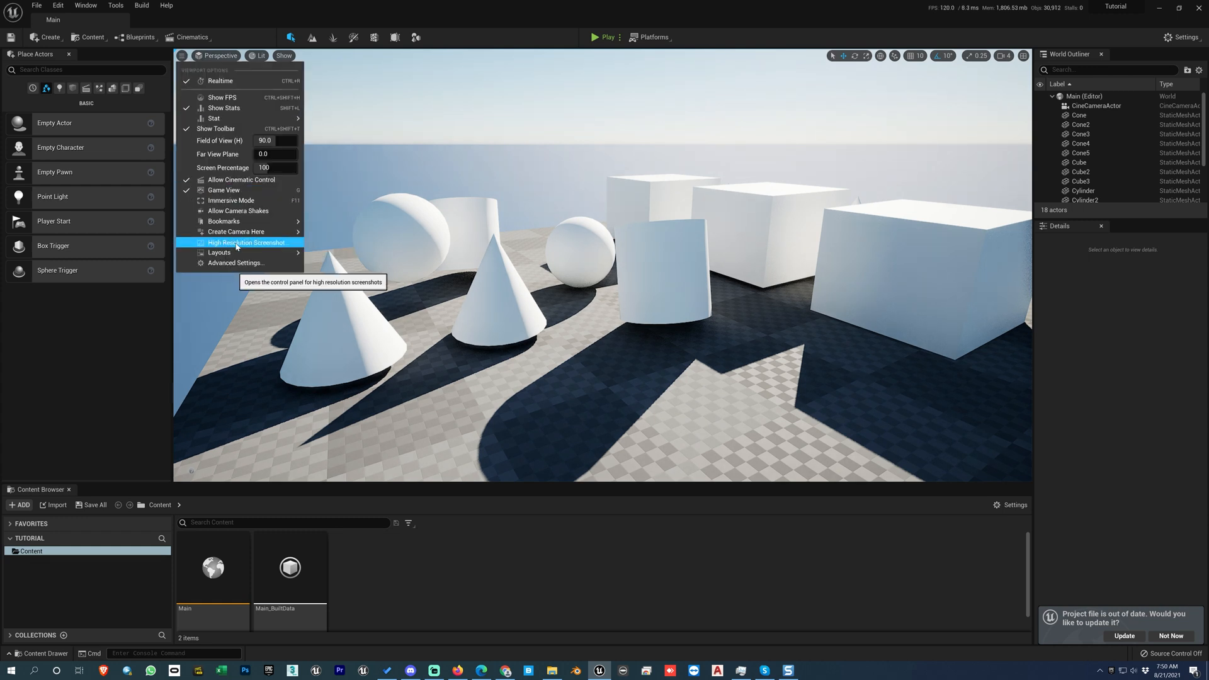
pyautogui.click(289, 242)
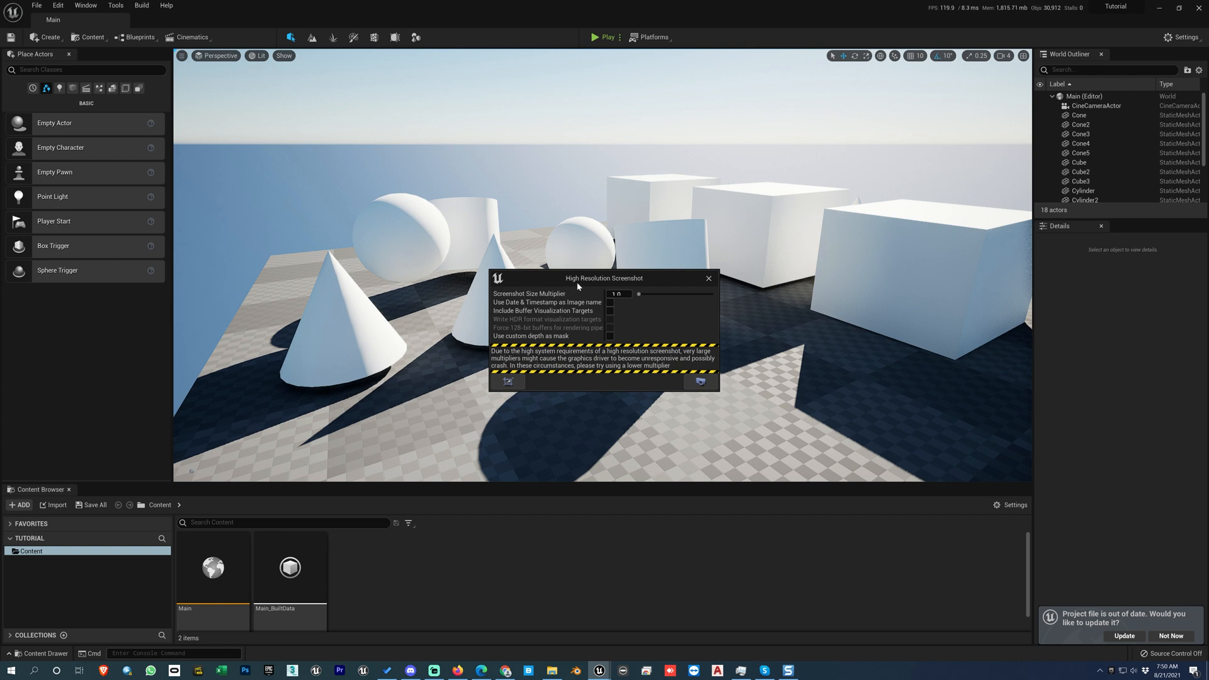
pyautogui.click(701, 384)
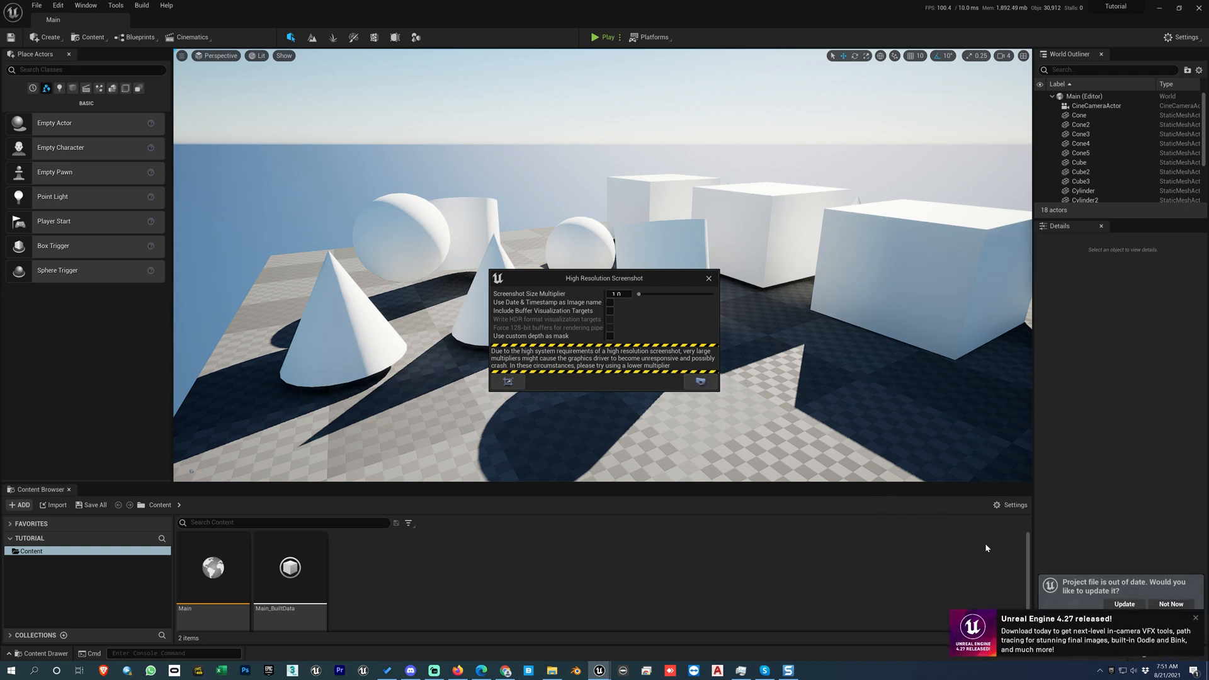
pyautogui.click(1125, 604)
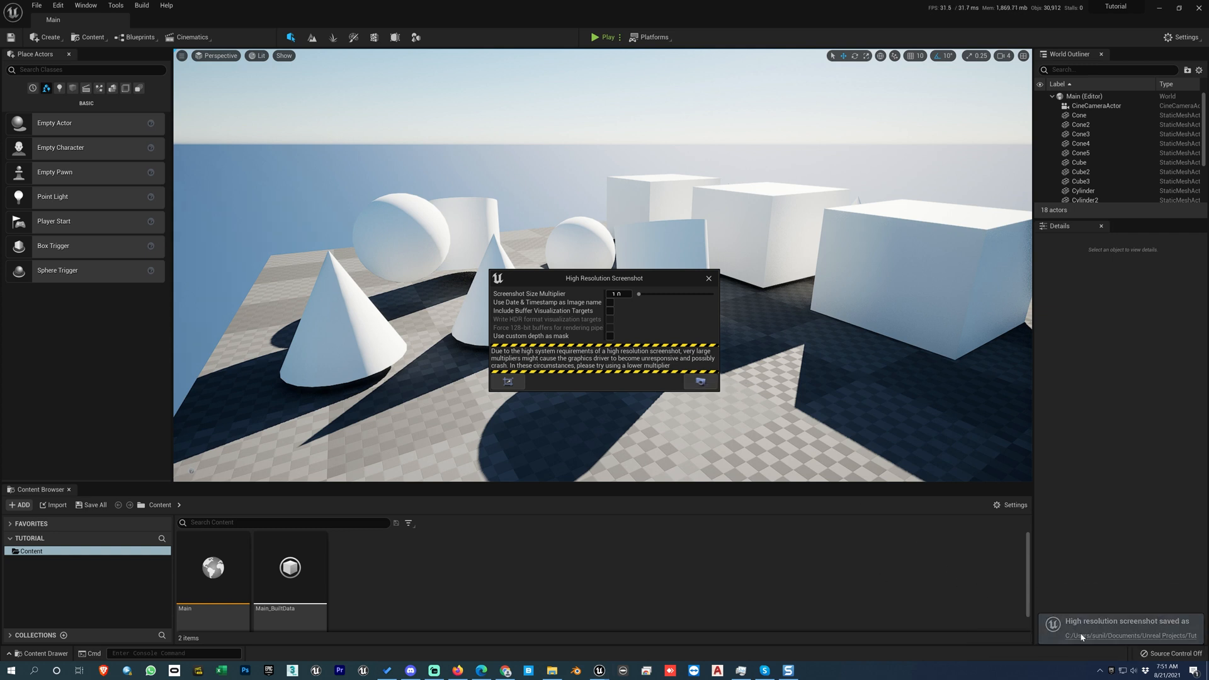
# Step: Open the saved screenshot's folder, view HighresScreenshot00000.png, and return to the editor
pyautogui.click(1082, 638)
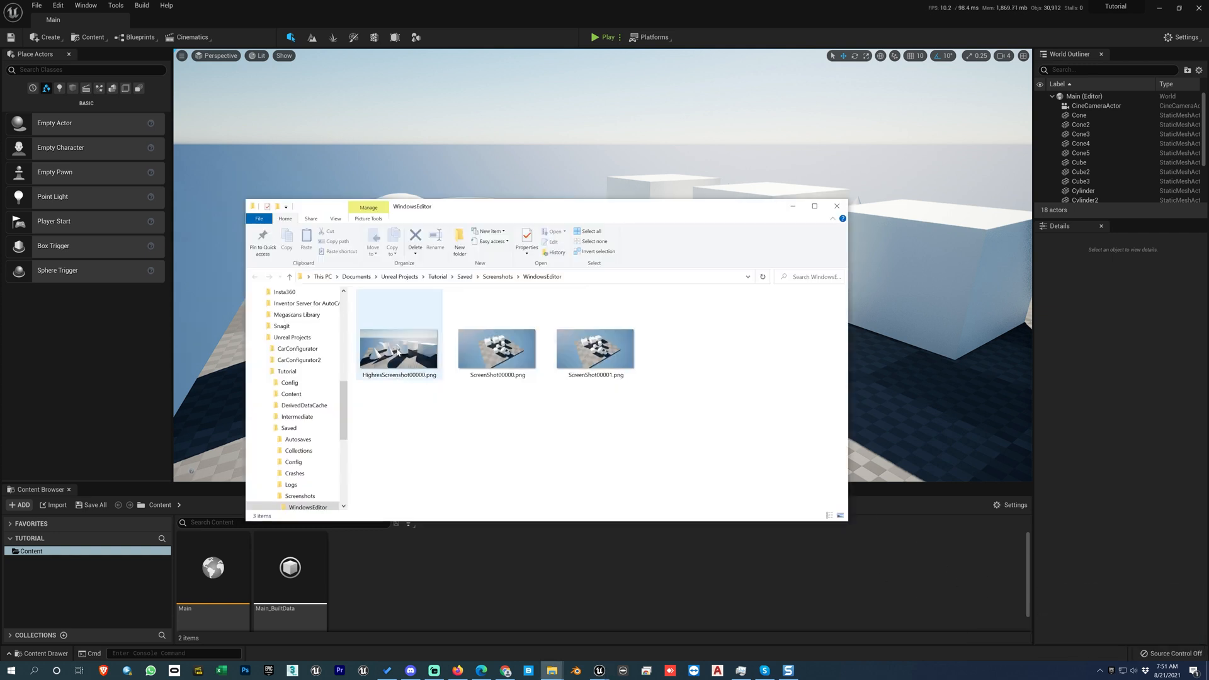
pyautogui.doubleClick(398, 351)
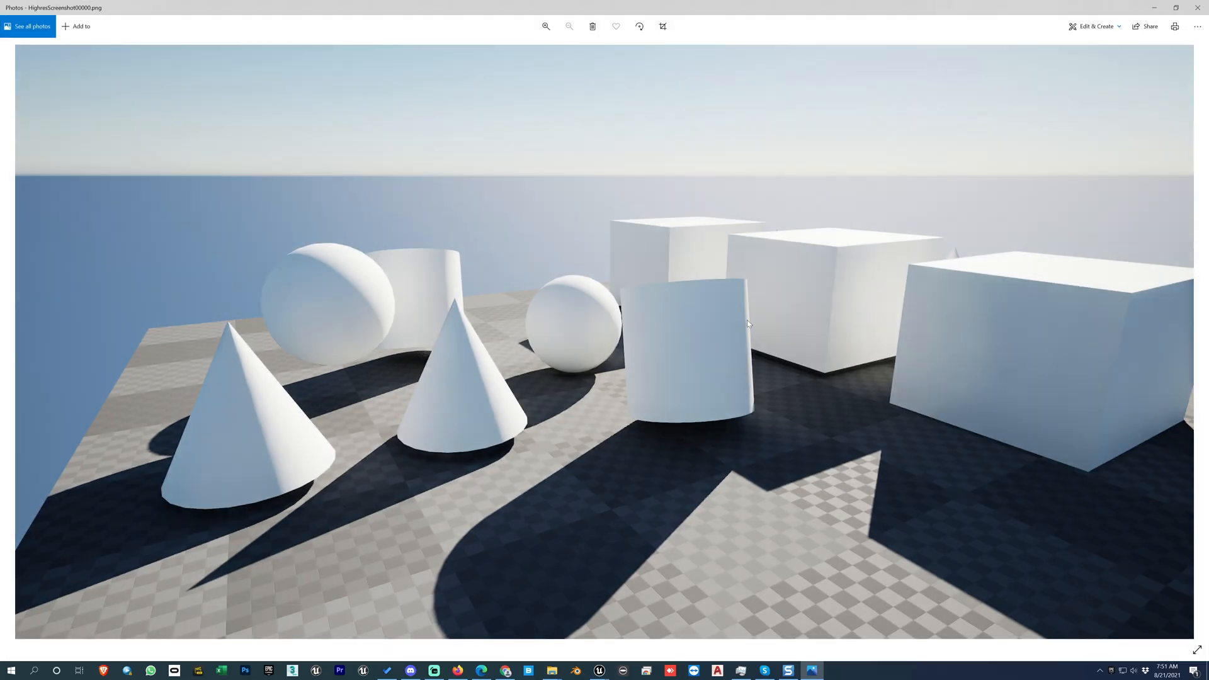
pyautogui.click(1198, 7)
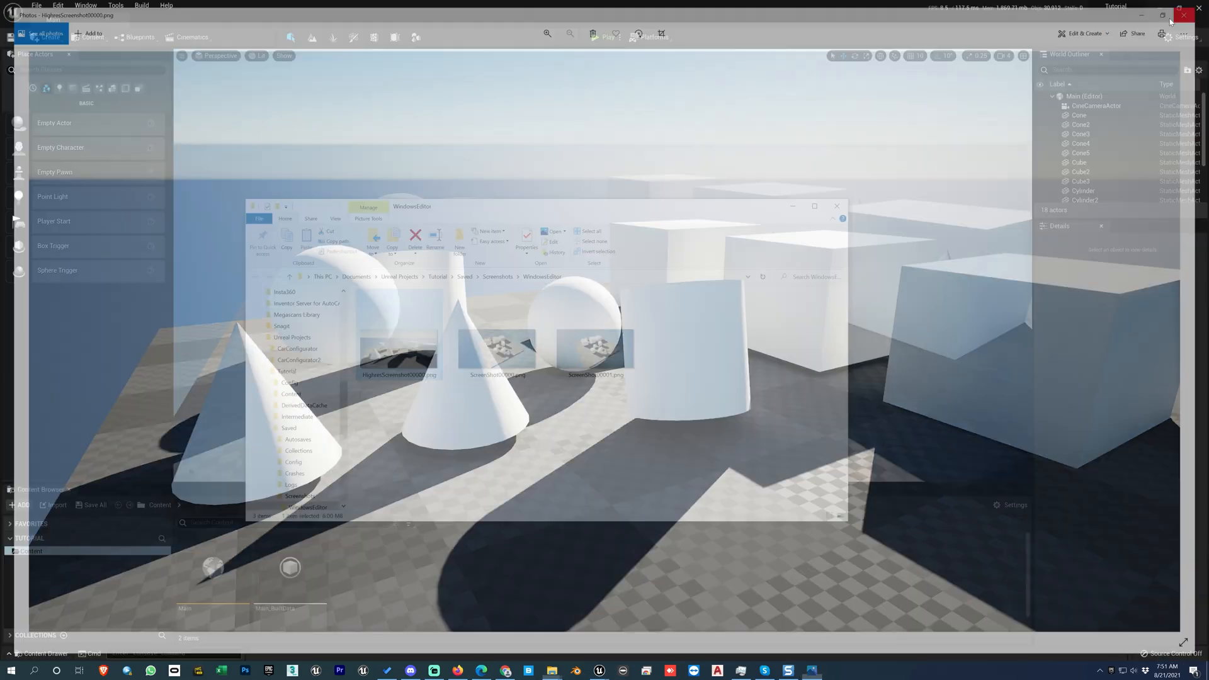
pyautogui.click(793, 206)
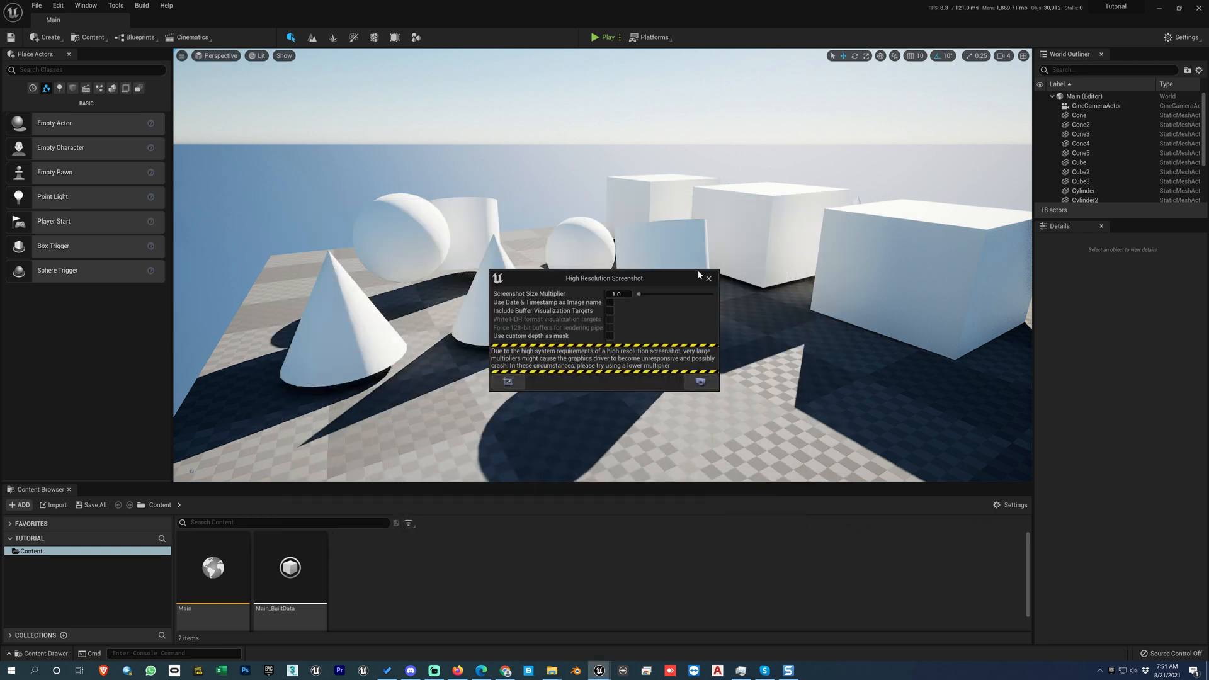
# Step: Take a standard viewport screenshot with nothing selected, and check its file in the screenshots folder
pyautogui.click(771, 288)
pyautogui.press('Escape')
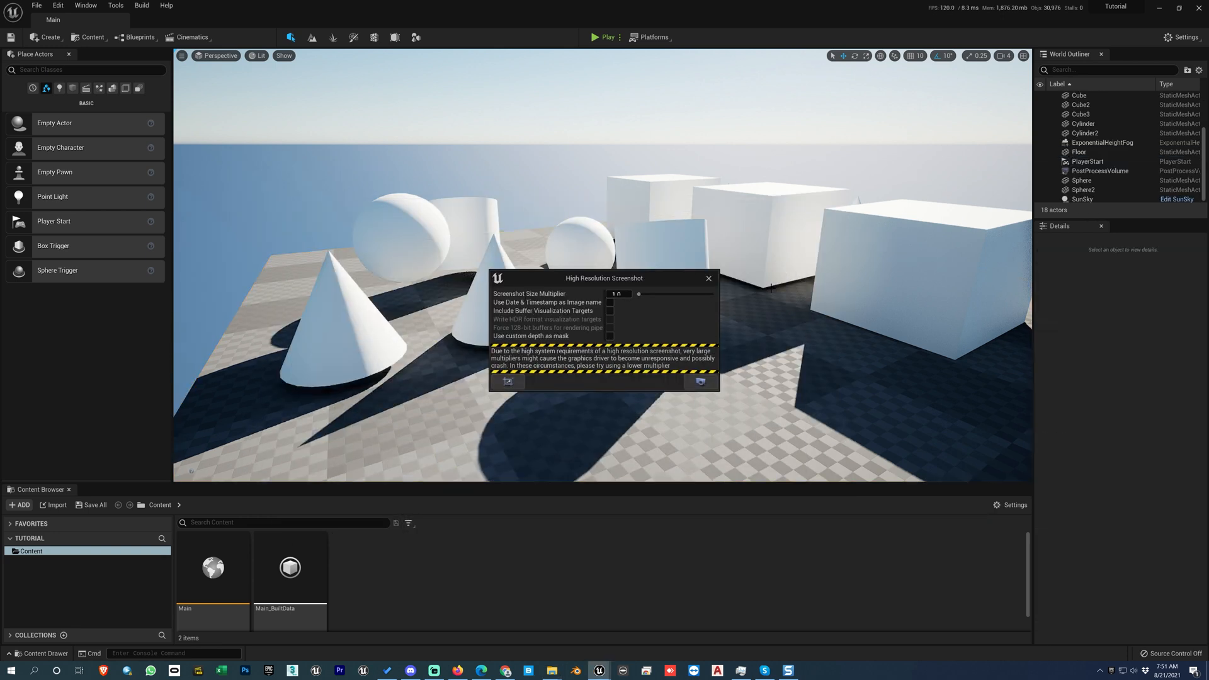
pyautogui.press('F9')
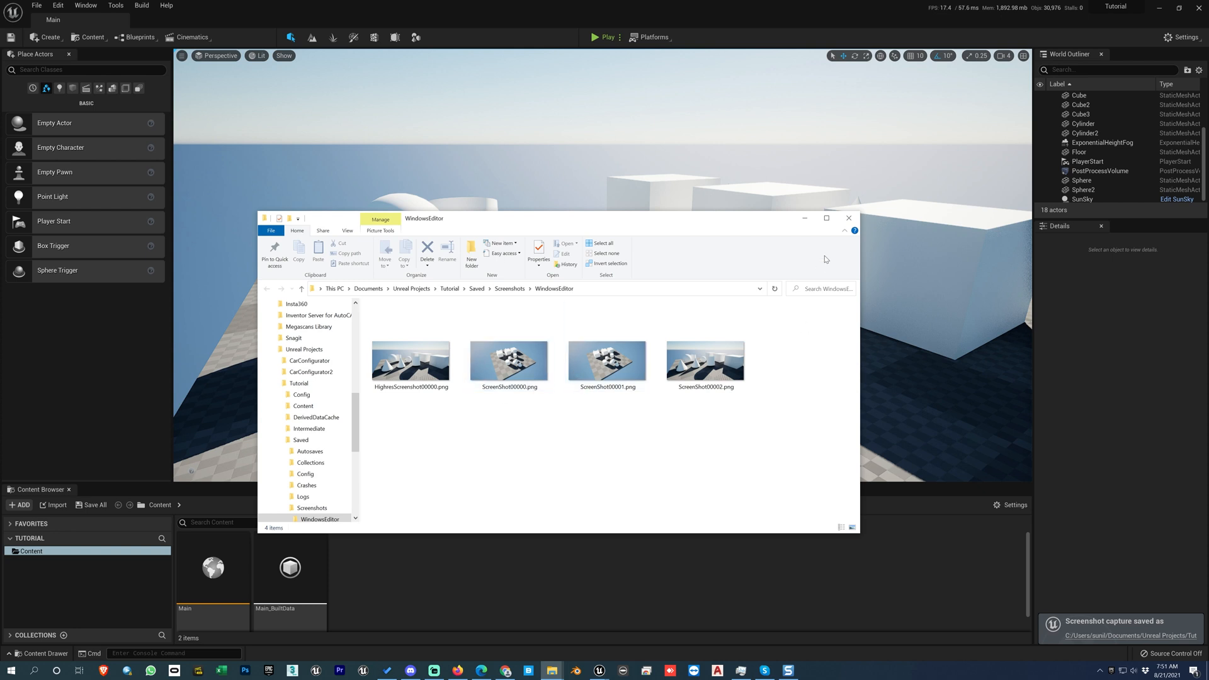
pyautogui.click(849, 219)
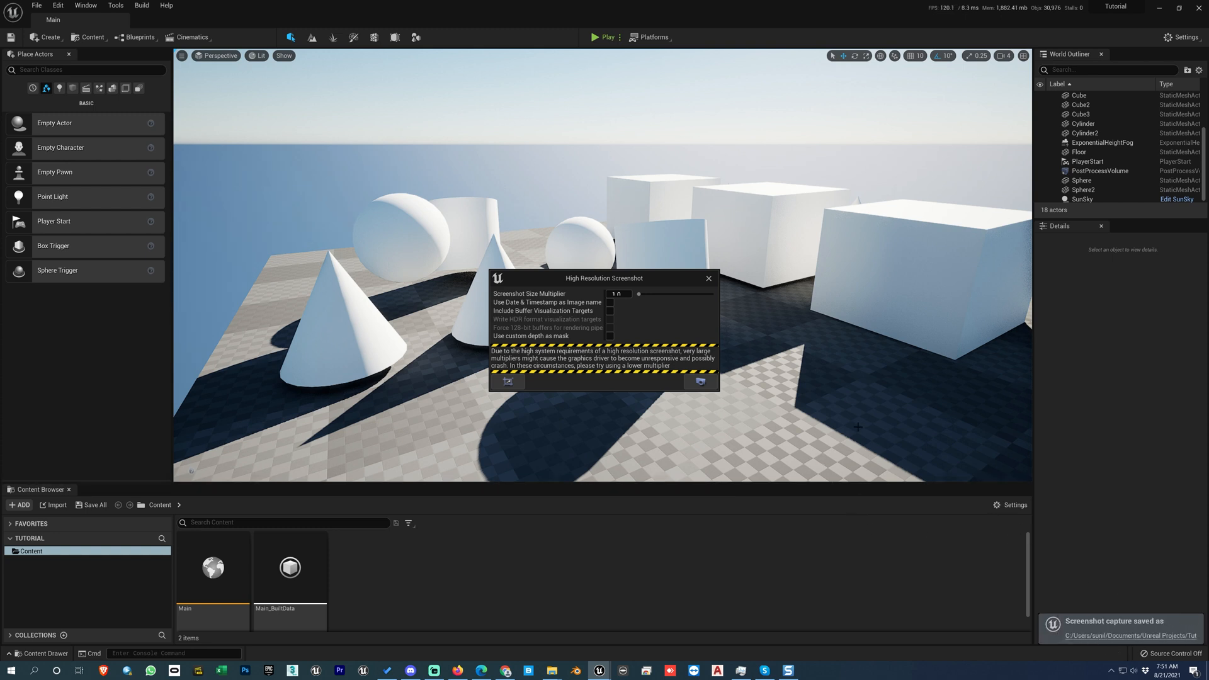
# Step: Capture one high-resolution screenshot at size multiplier 1.0 and another at 2.0
pyautogui.click(702, 384)
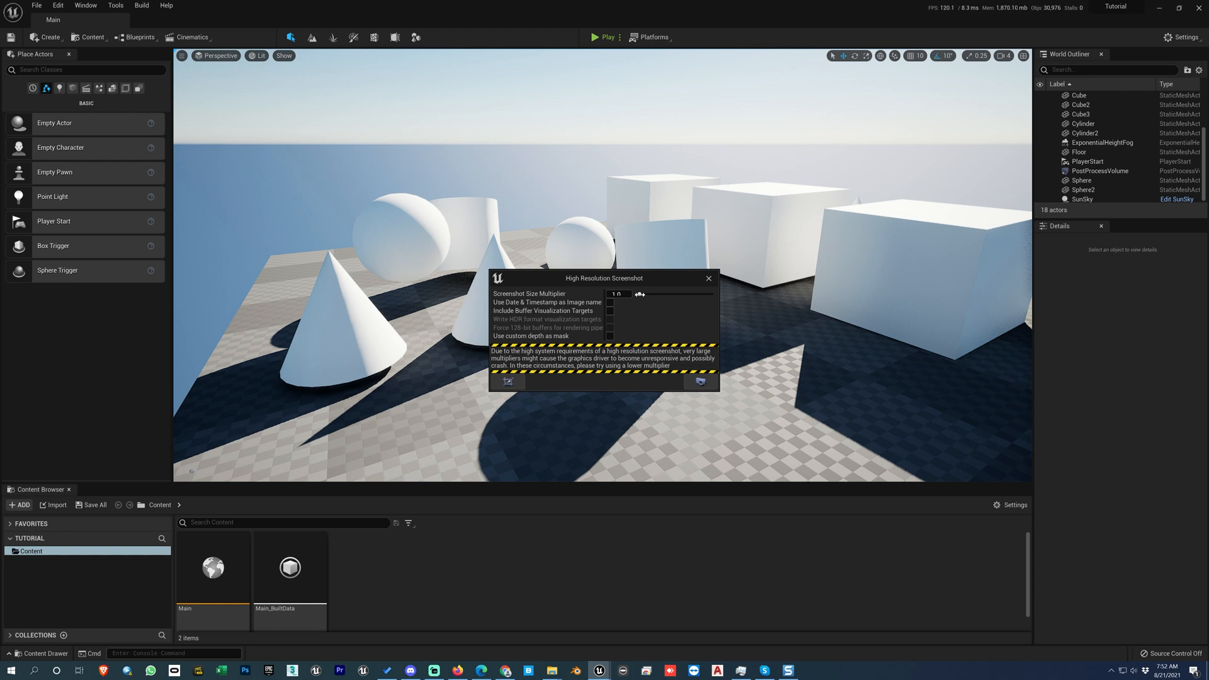
pyautogui.moveTo(642, 294); pyautogui.dragTo(647, 294)
pyautogui.click(701, 383)
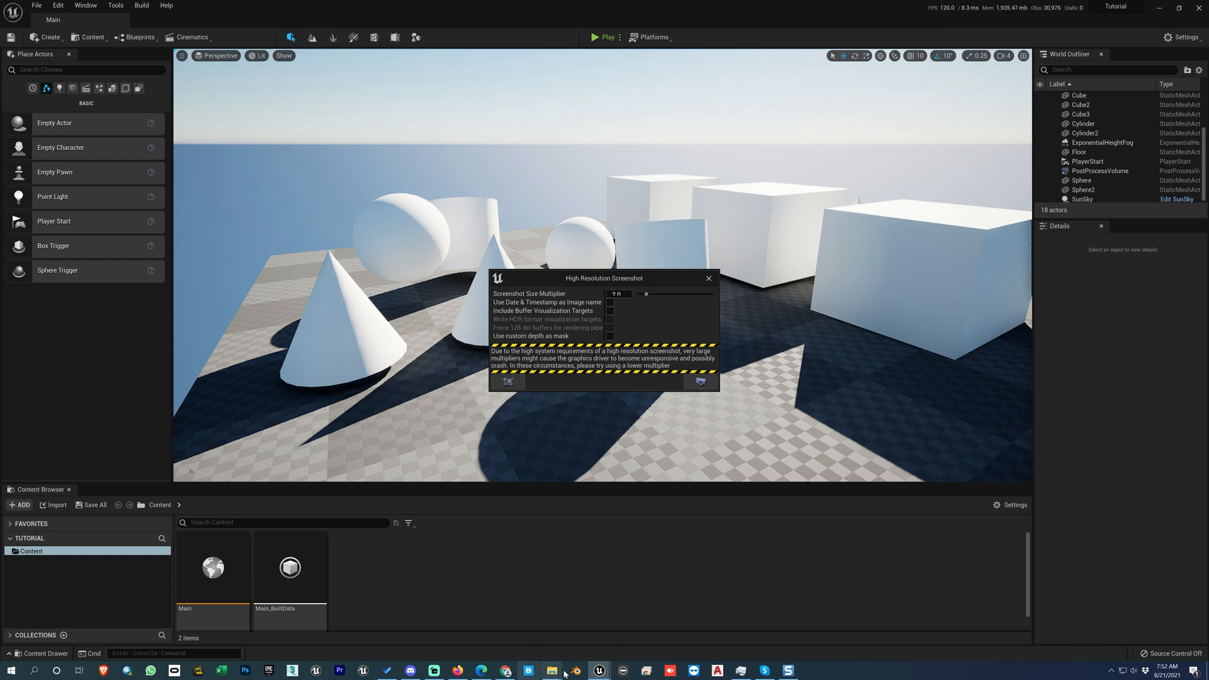
# Step: Check the image dimensions of HighresScreenshot00000.png in its file properties in File Explorer, and return to the editor
pyautogui.moveTo(552, 670)
pyautogui.click(554, 627)
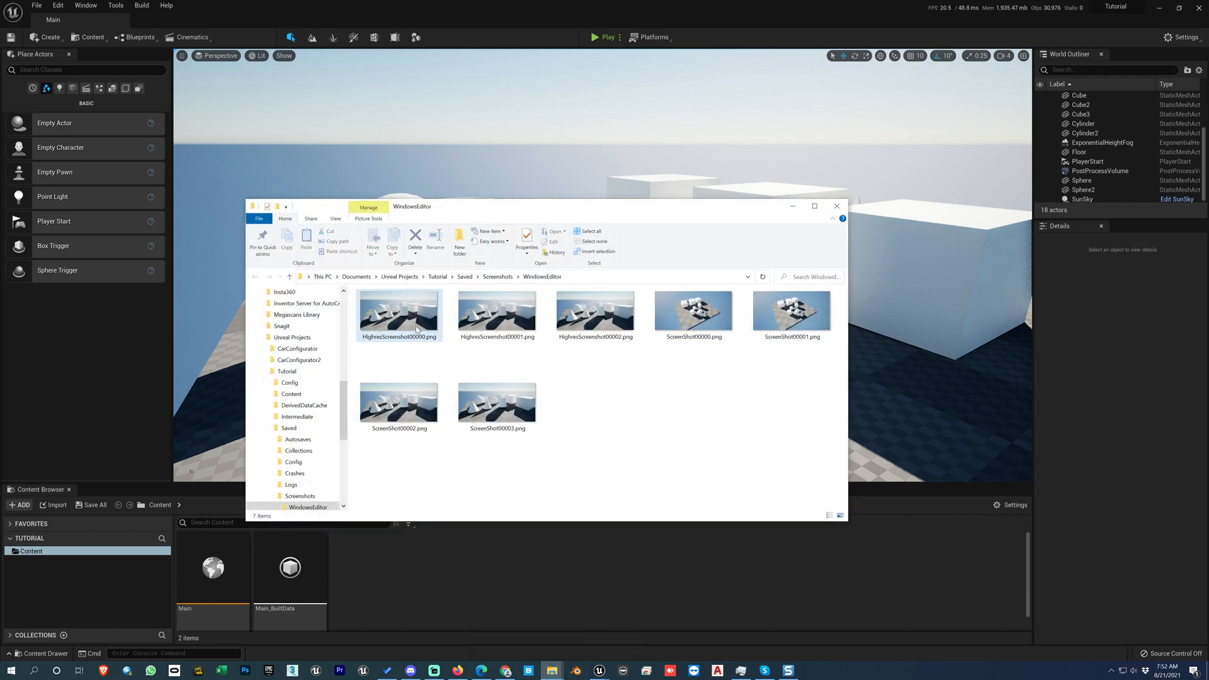
pyautogui.rightClick(416, 319)
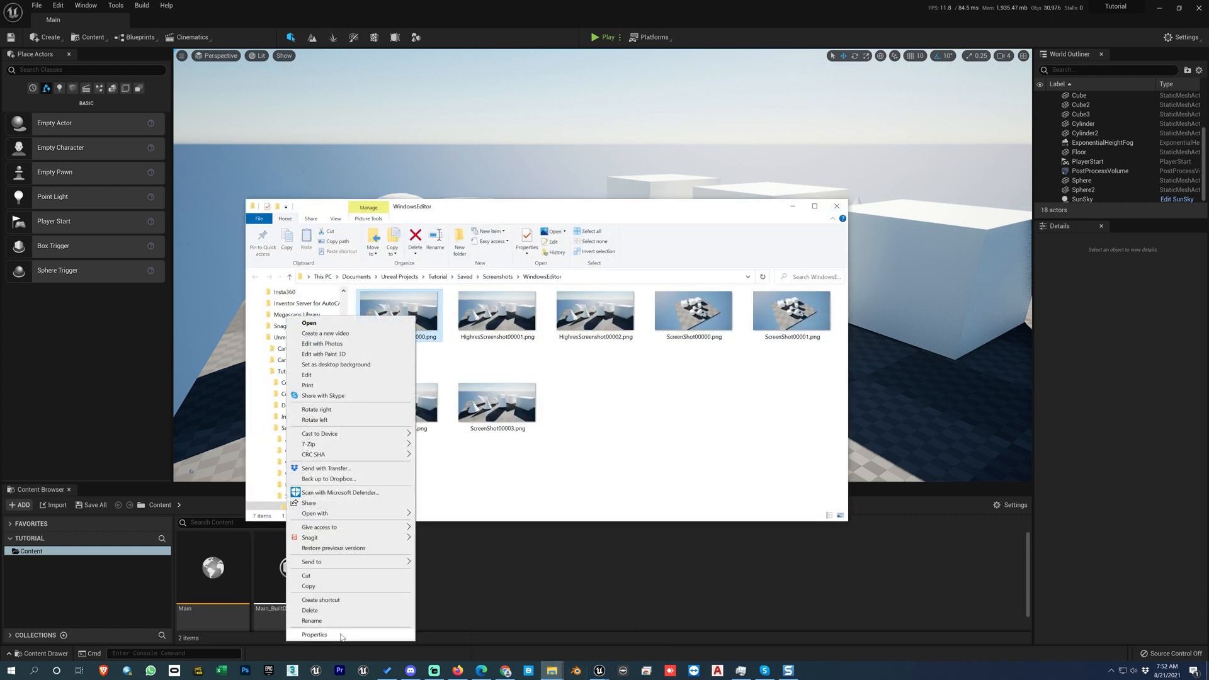
pyautogui.click(378, 635)
pyautogui.click(483, 341)
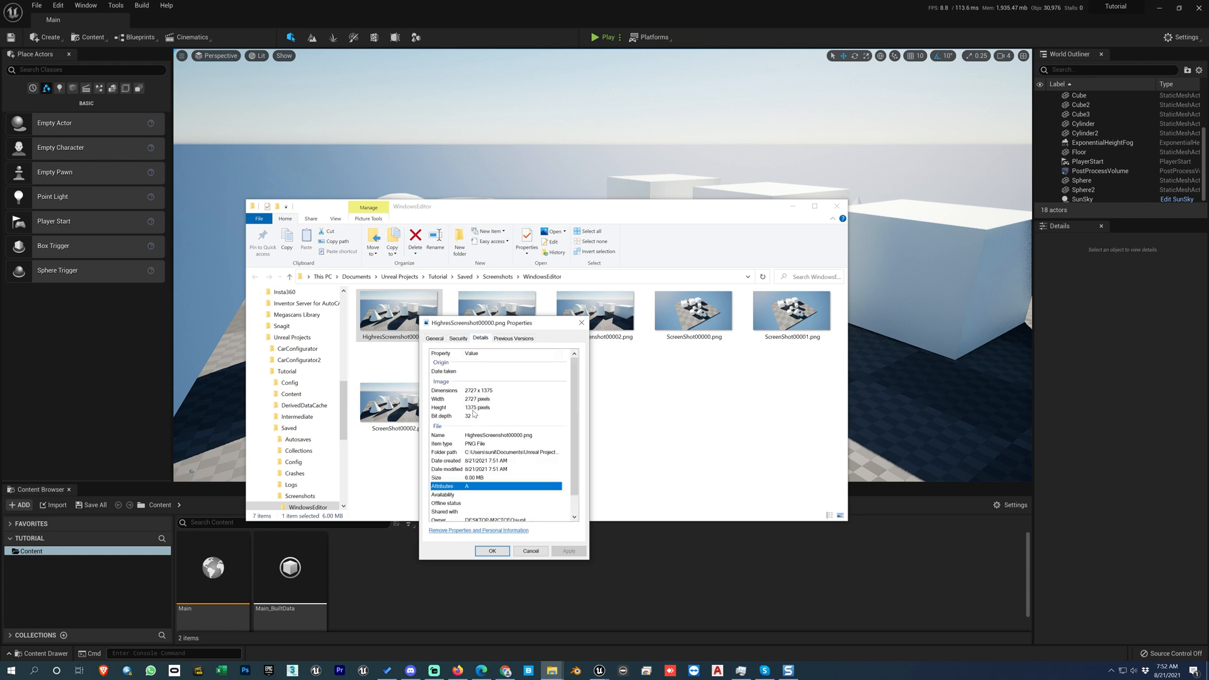
pyautogui.click(582, 322)
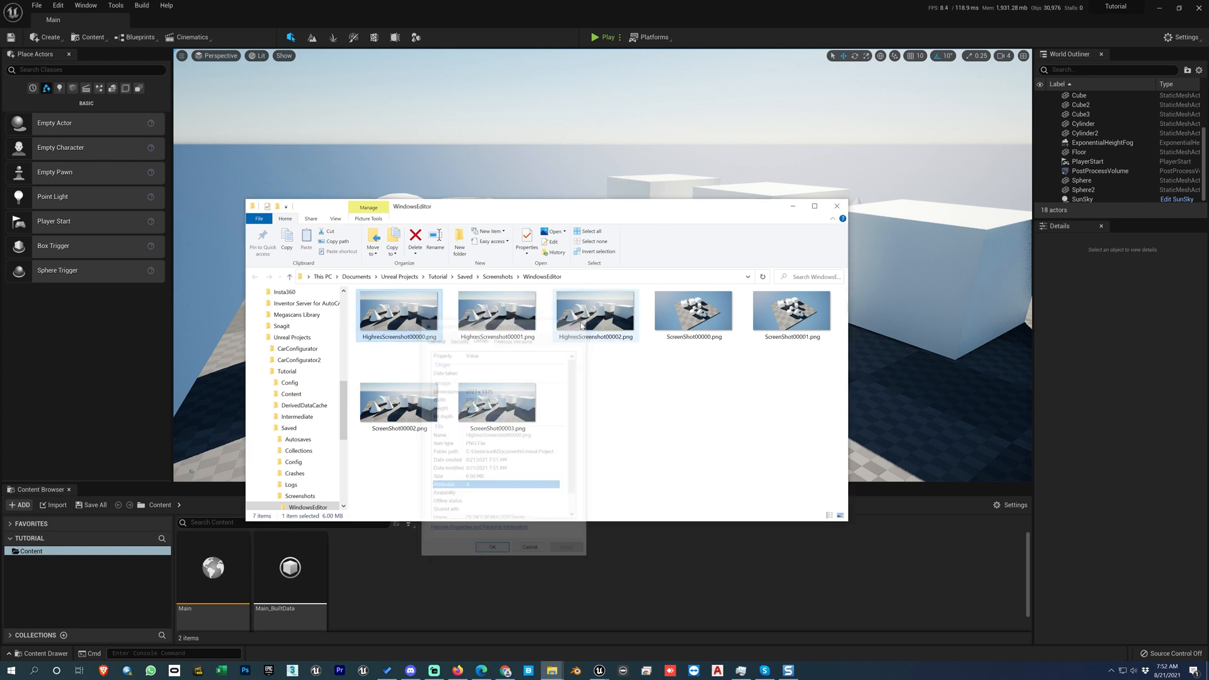
pyautogui.click(793, 206)
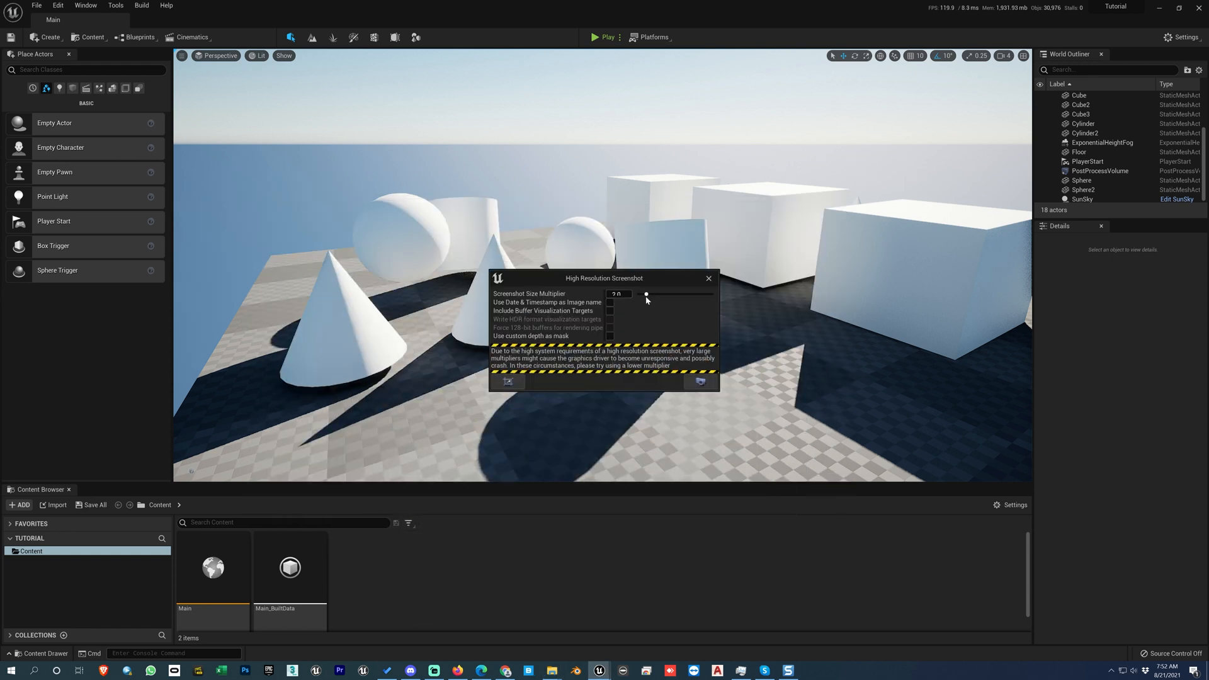
# Step: Capture a high-resolution screenshot at size multiplier 3.0, and view HighresScreenshot00000.png from the screenshots folder
pyautogui.moveTo(647, 296); pyautogui.dragTo(655, 294)
pyautogui.click(703, 385)
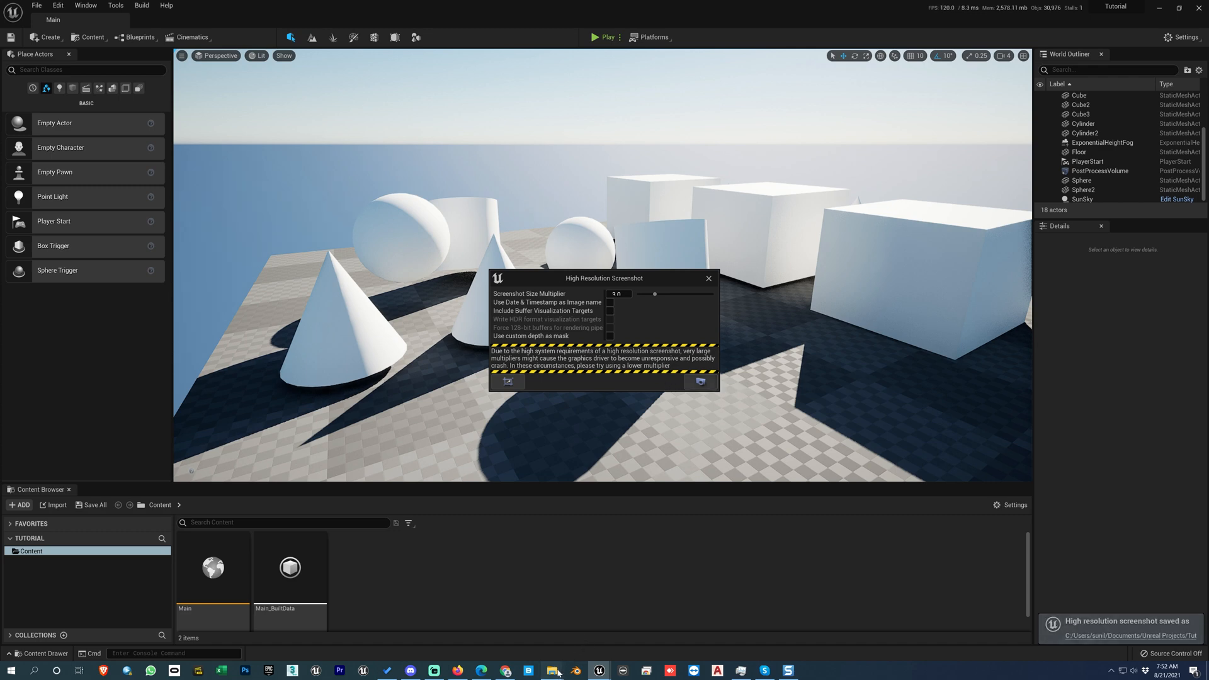
pyautogui.click(596, 637)
pyautogui.doubleClick(395, 320)
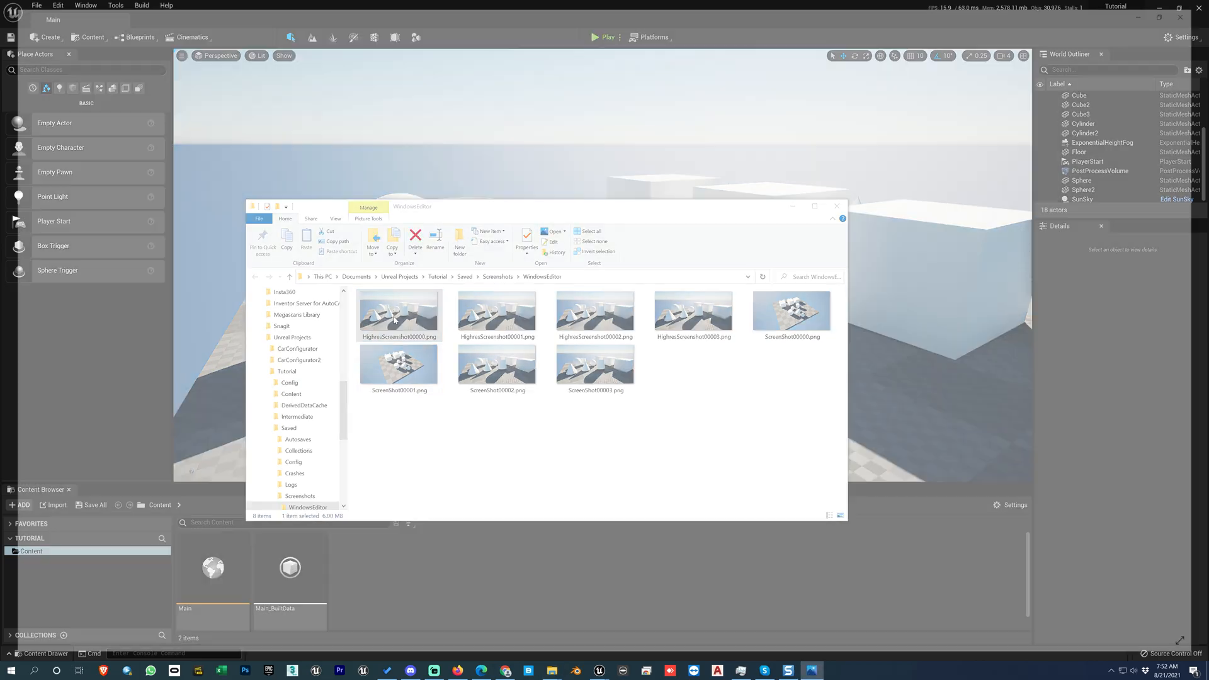
pyautogui.click(1198, 9)
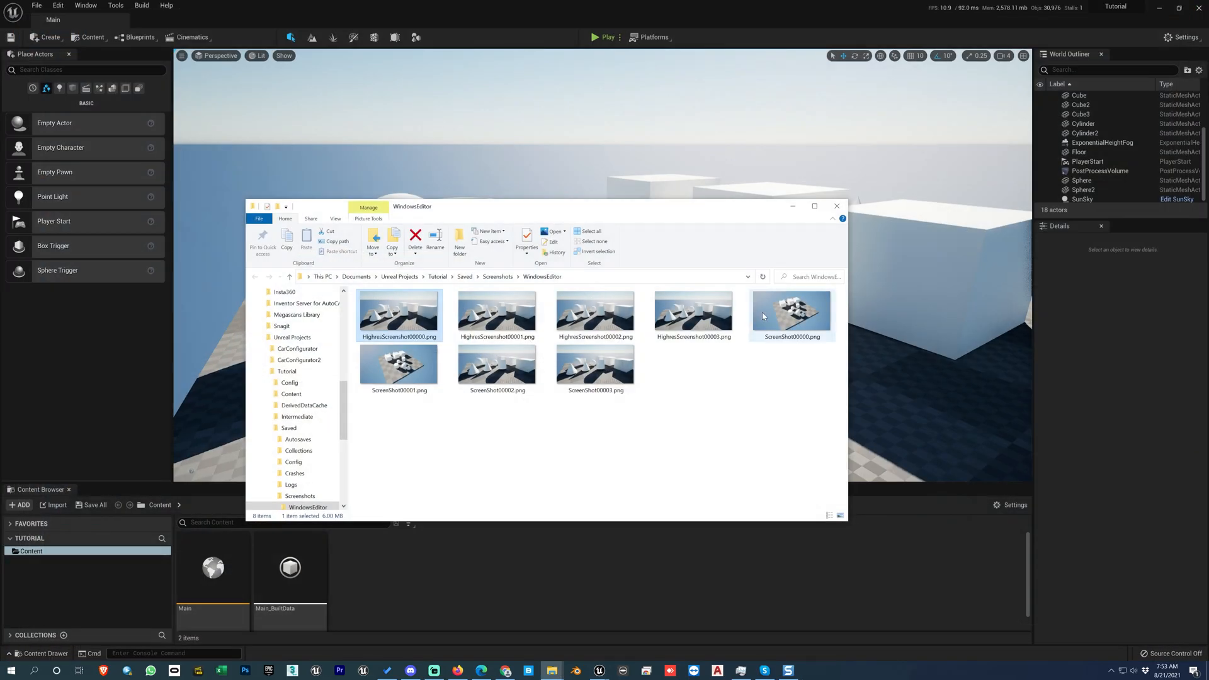
pyautogui.click(793, 206)
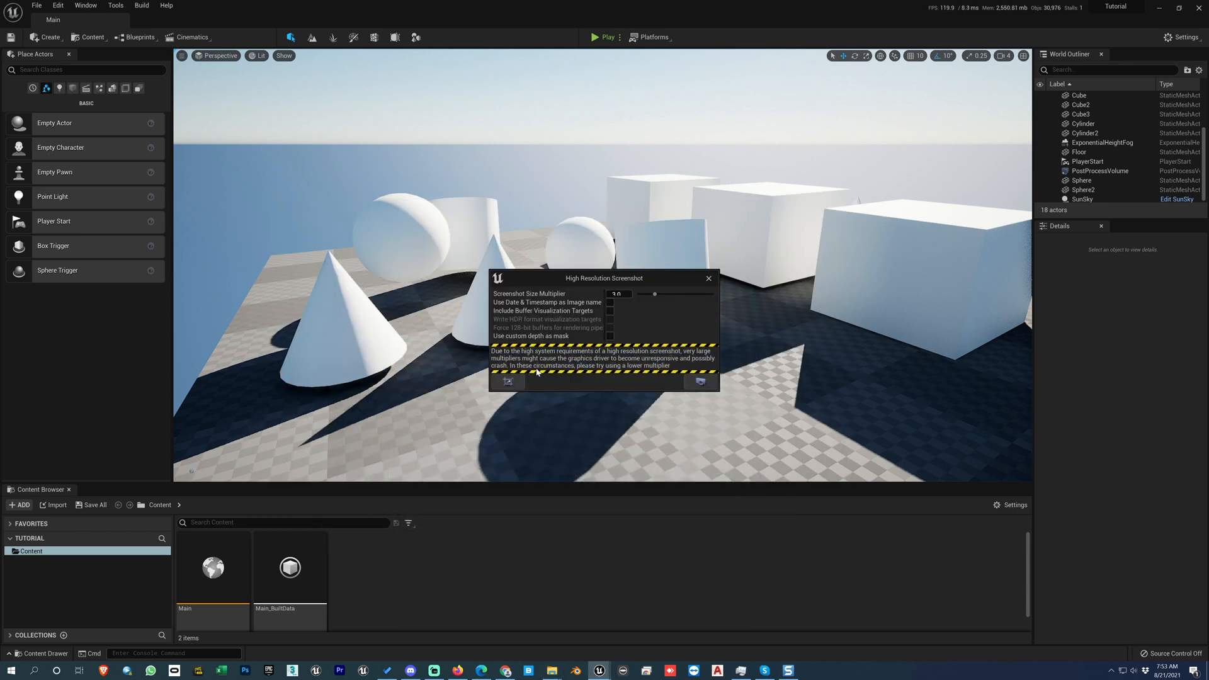
# Step: Specify a custom capture rectangle around the shapes and capture a high-resolution screenshot of that region
pyautogui.click(514, 384)
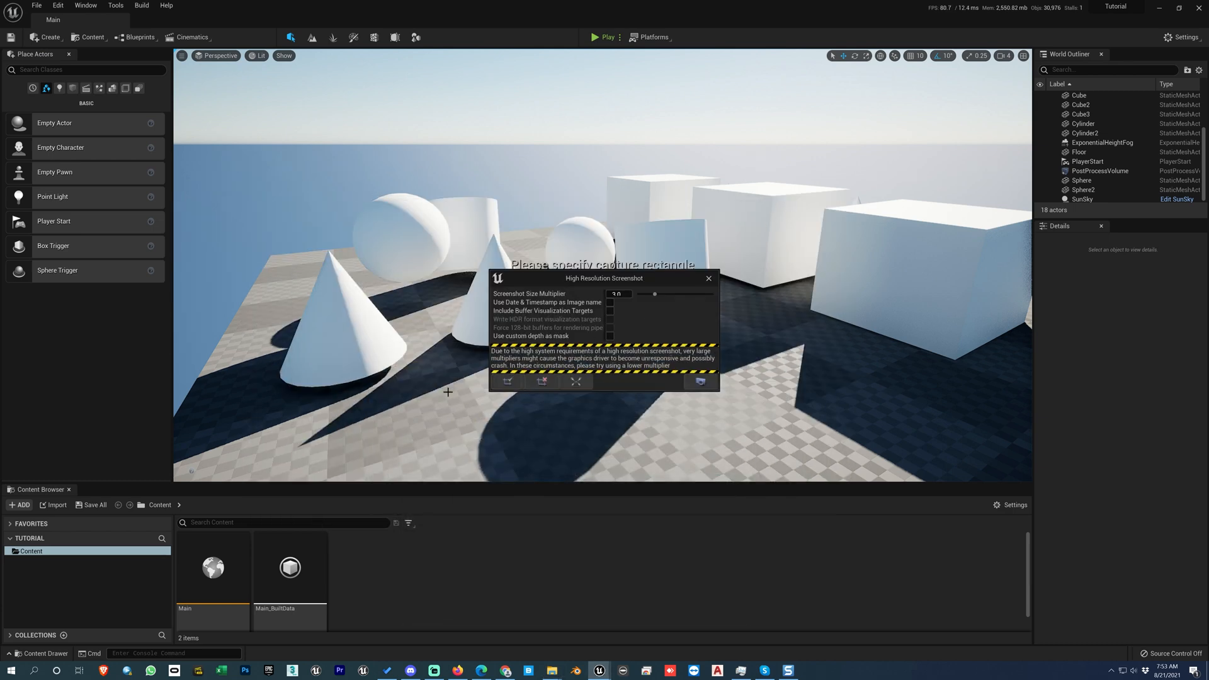
pyautogui.moveTo(342, 143); pyautogui.dragTo(487, 322)
pyautogui.moveTo(765, 398); pyautogui.dragTo(862, 430)
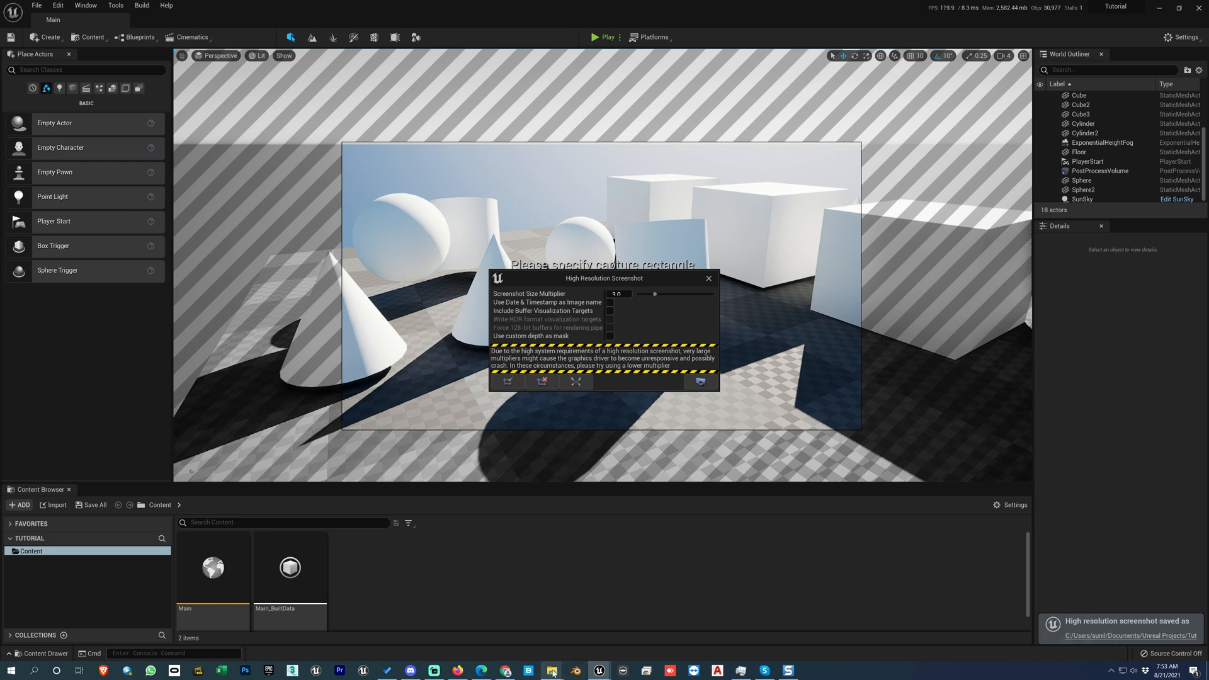
# Step: View HighresScreenshot00000.png from the screenshots folder, and close the image and the folder window
pyautogui.moveTo(551, 669)
pyautogui.click(554, 624)
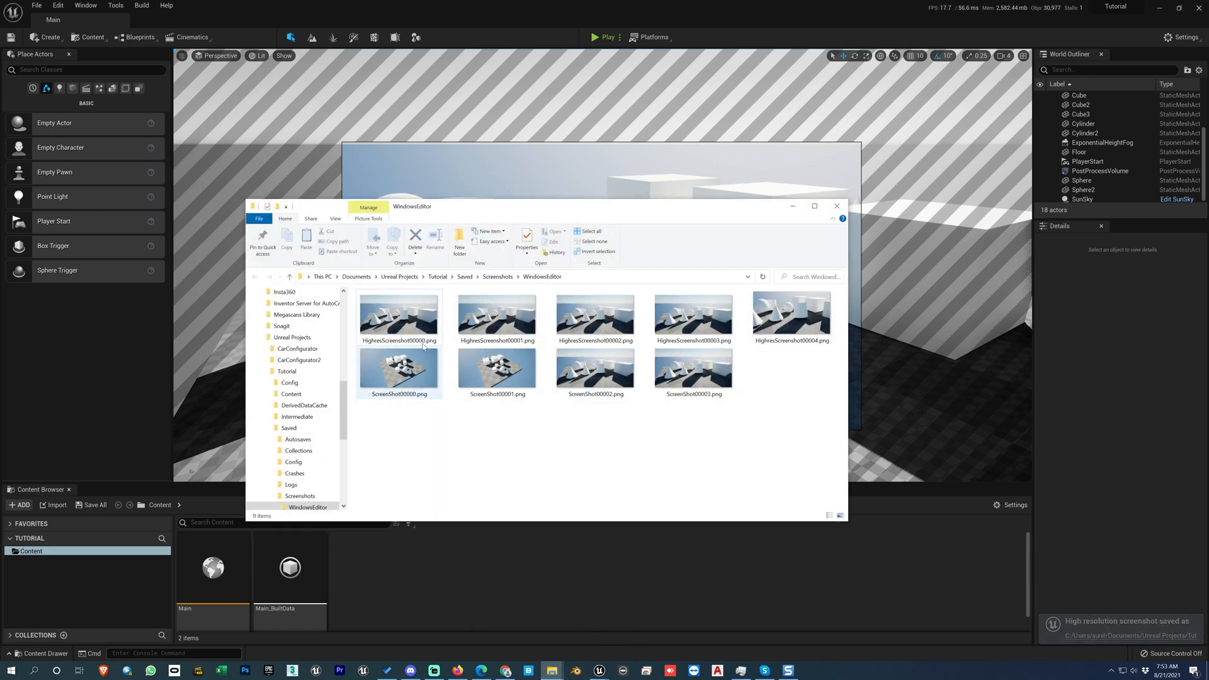
pyautogui.doubleClick(399, 315)
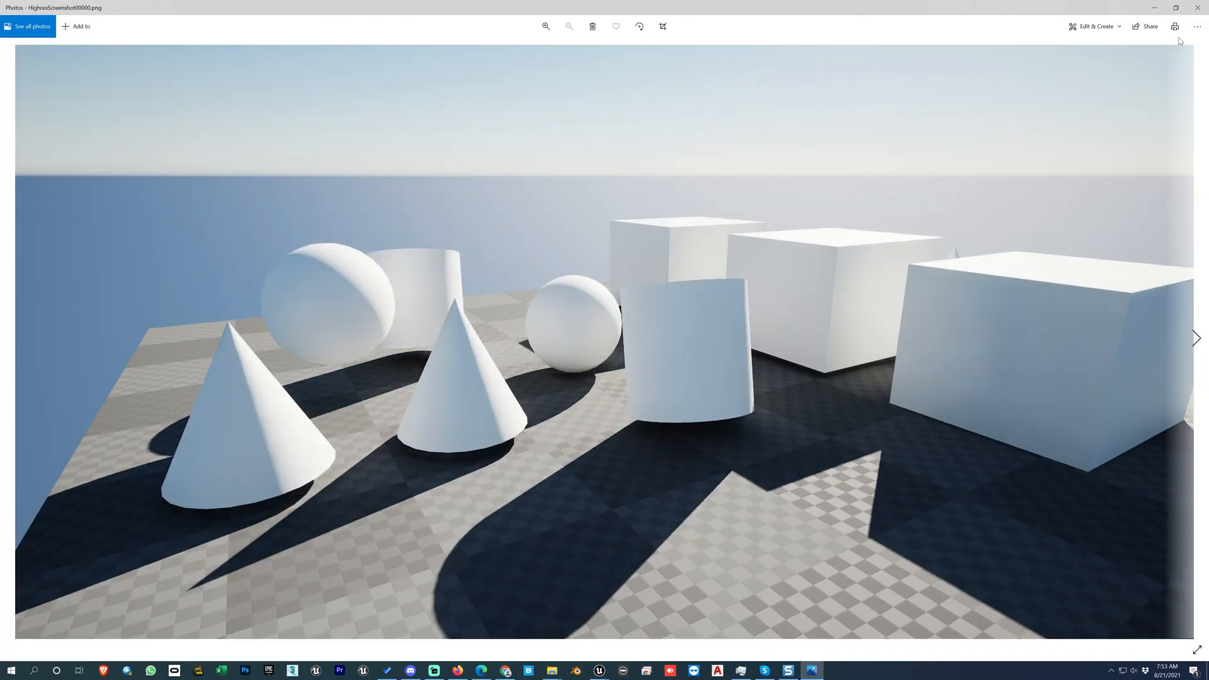
pyautogui.click(1199, 8)
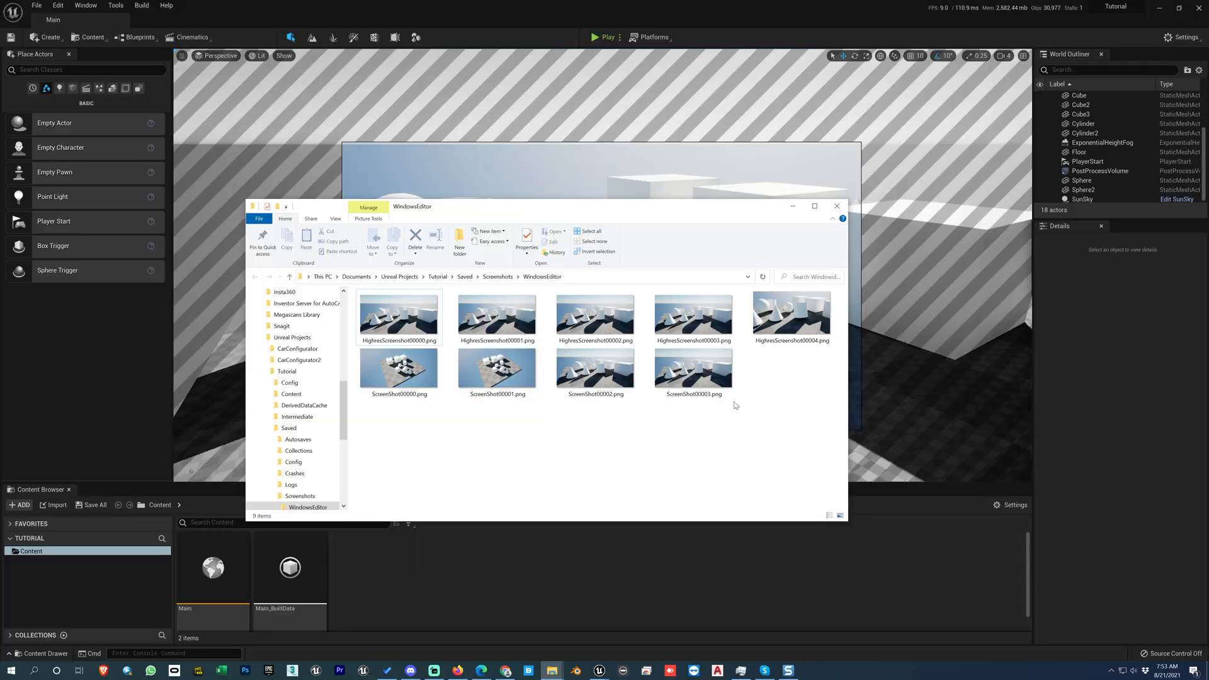
pyautogui.click(836, 206)
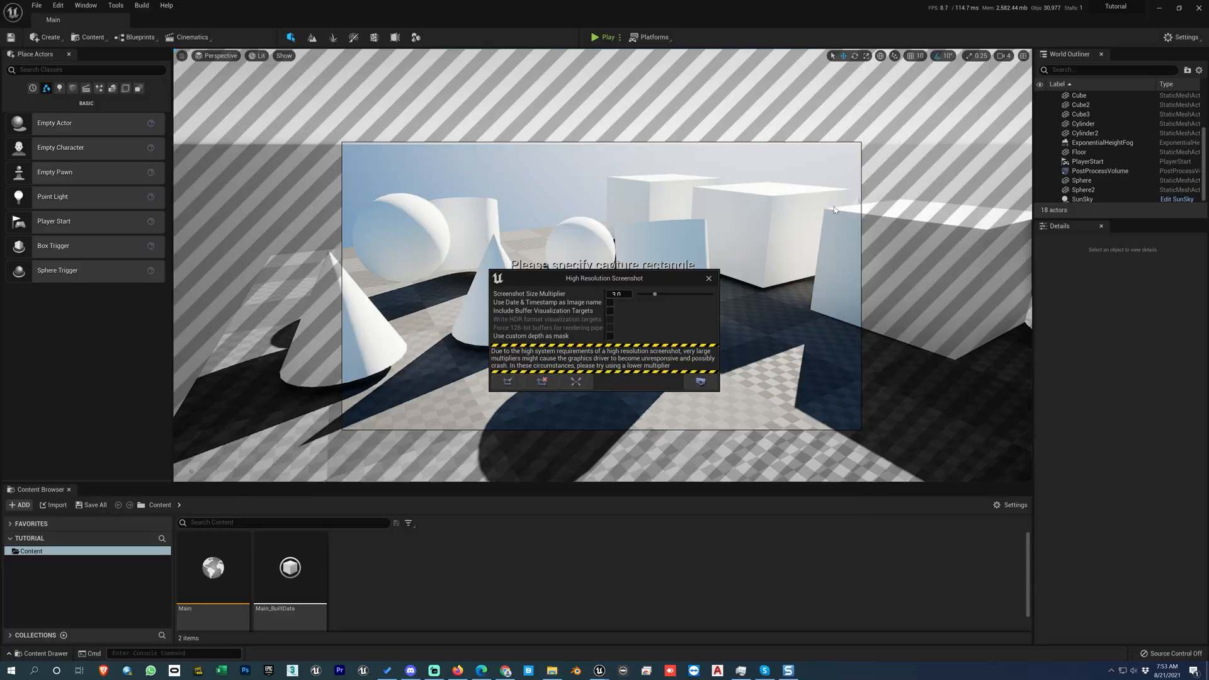
# Step: Discard the capture region, and delete all screenshot files from the WindowsEditor folder
pyautogui.click(542, 383)
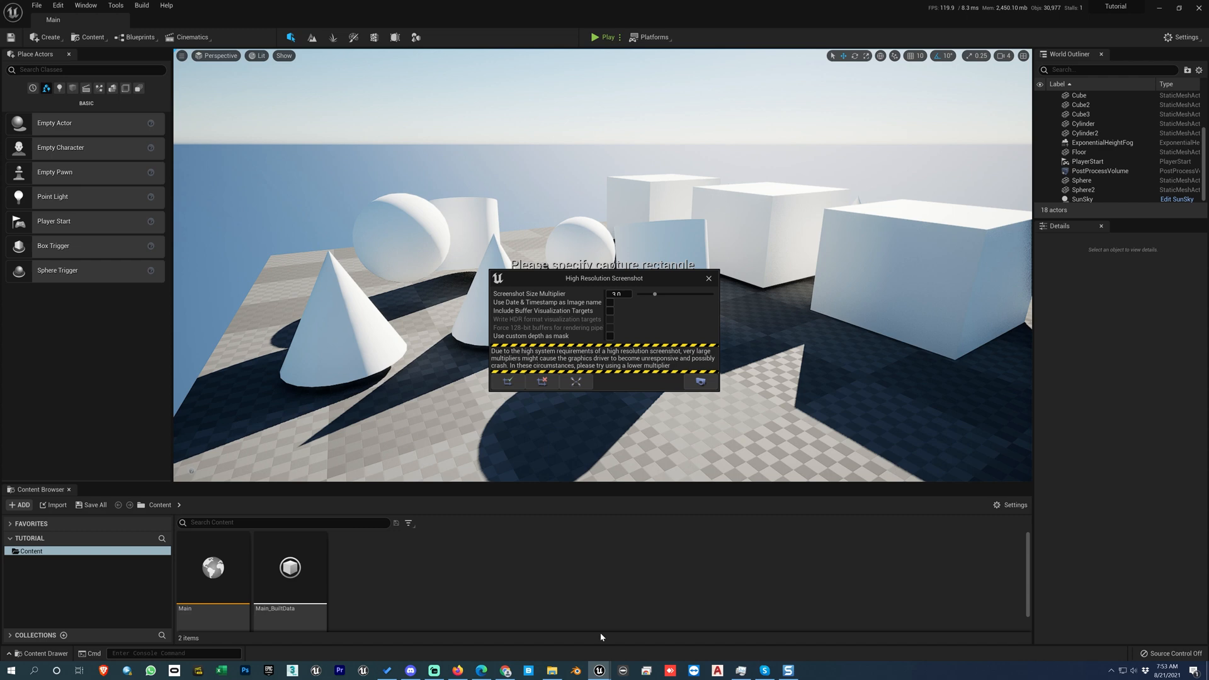
pyautogui.click(554, 673)
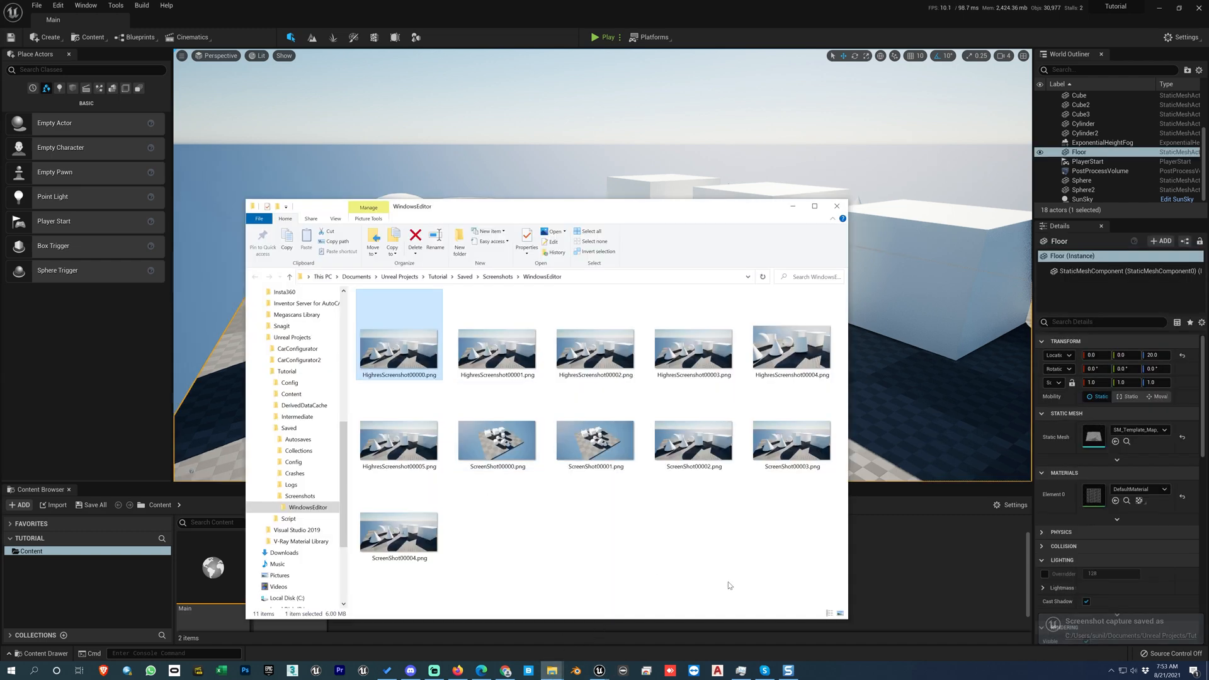
pyautogui.moveTo(787, 564); pyautogui.dragTo(358, 293)
pyautogui.press('Delete')
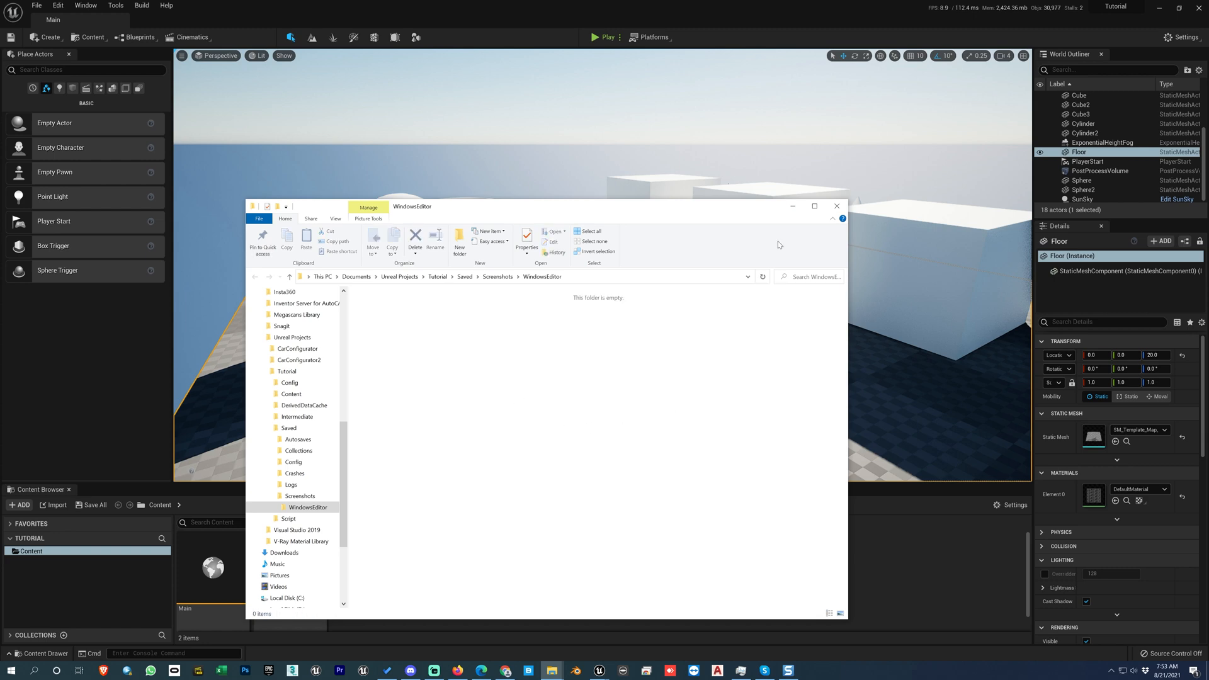
pyautogui.click(795, 207)
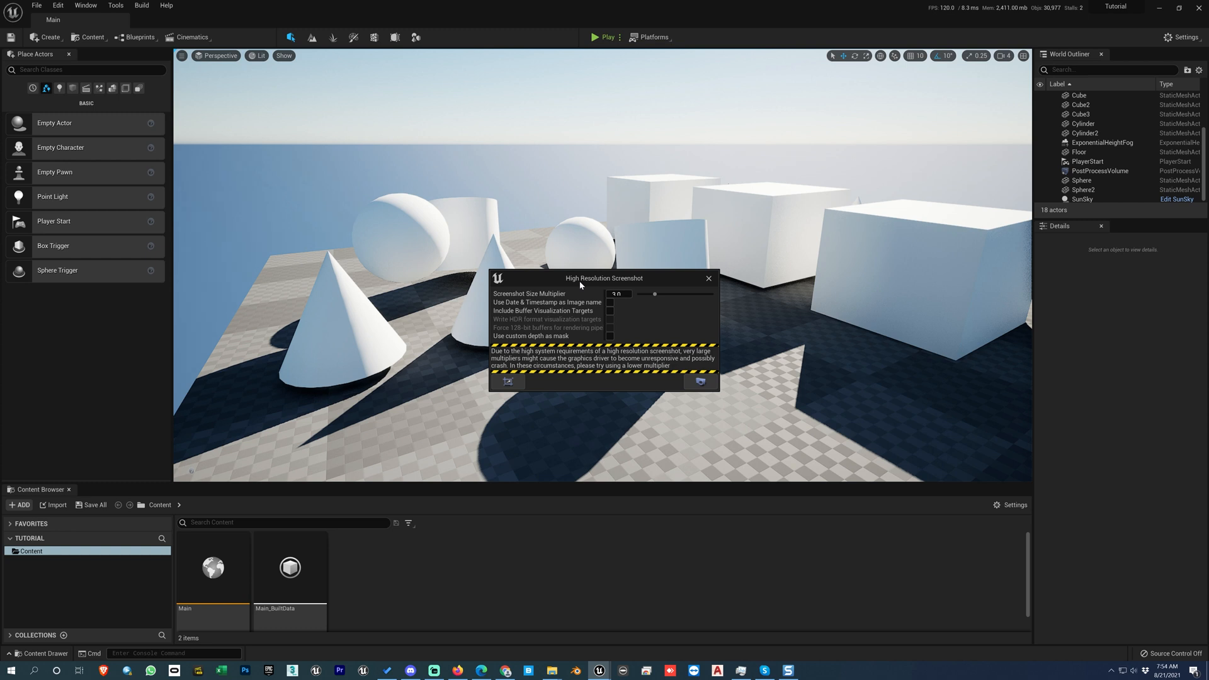
# Step: Close the High Resolution Screenshot window and leave no actor selected in the viewport
pyautogui.click(708, 278)
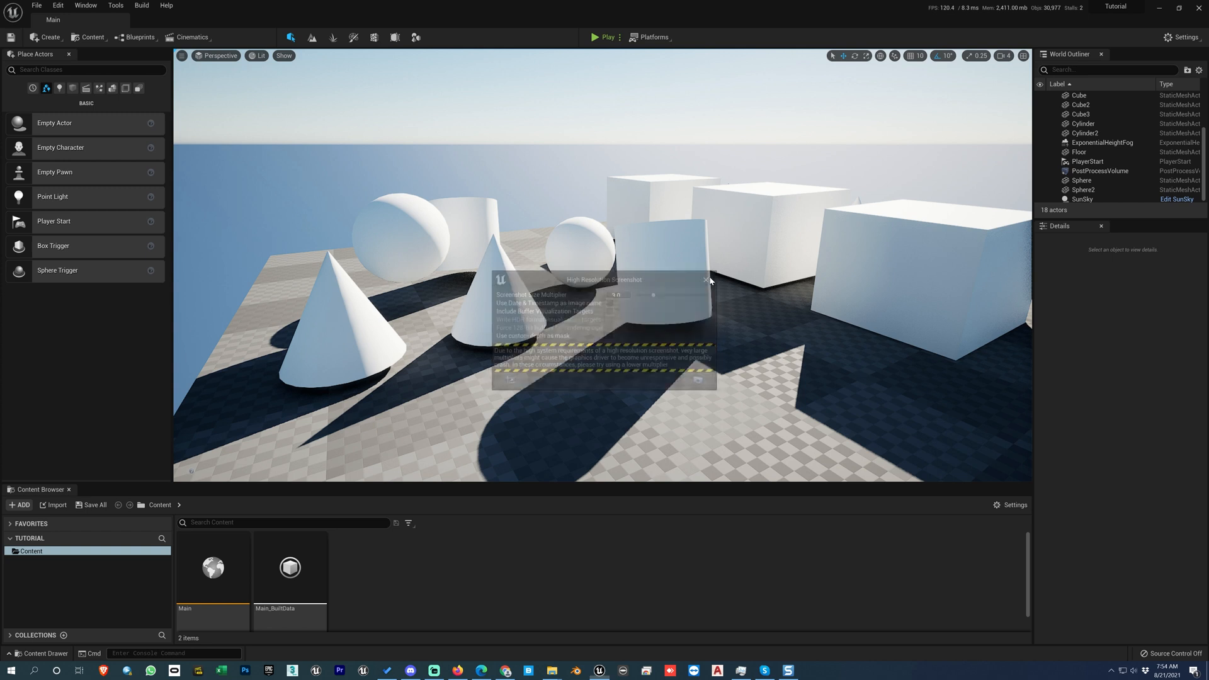
pyautogui.click(709, 292)
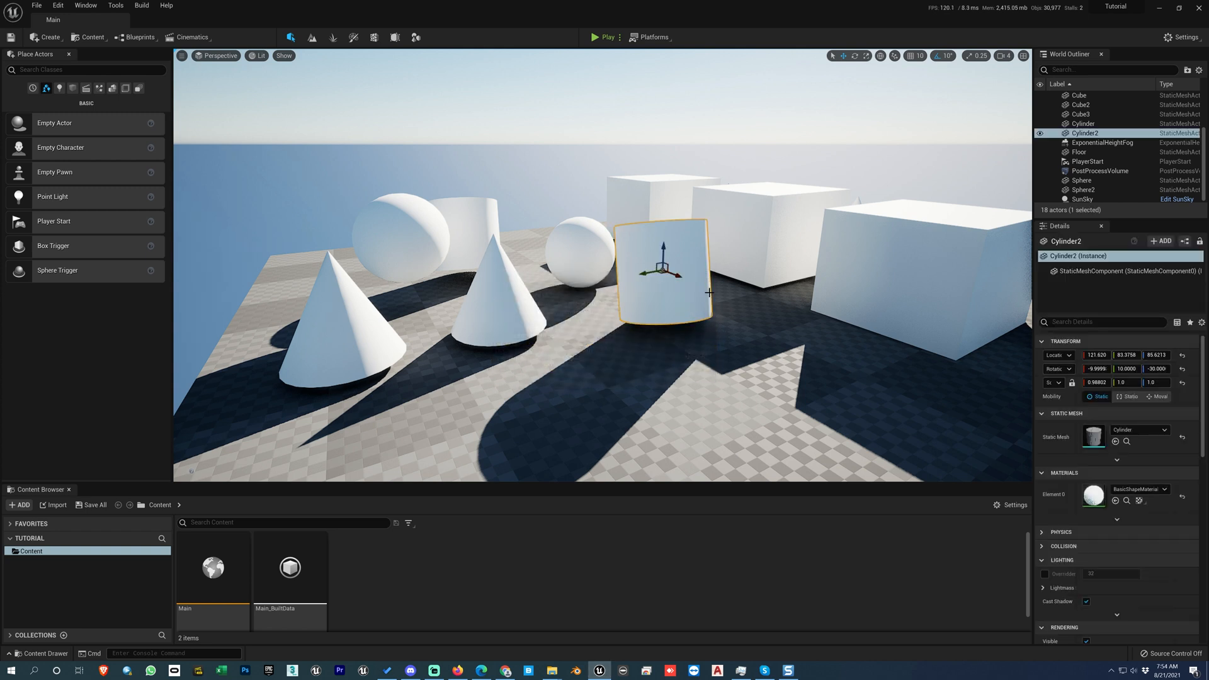
pyautogui.press('Escape')
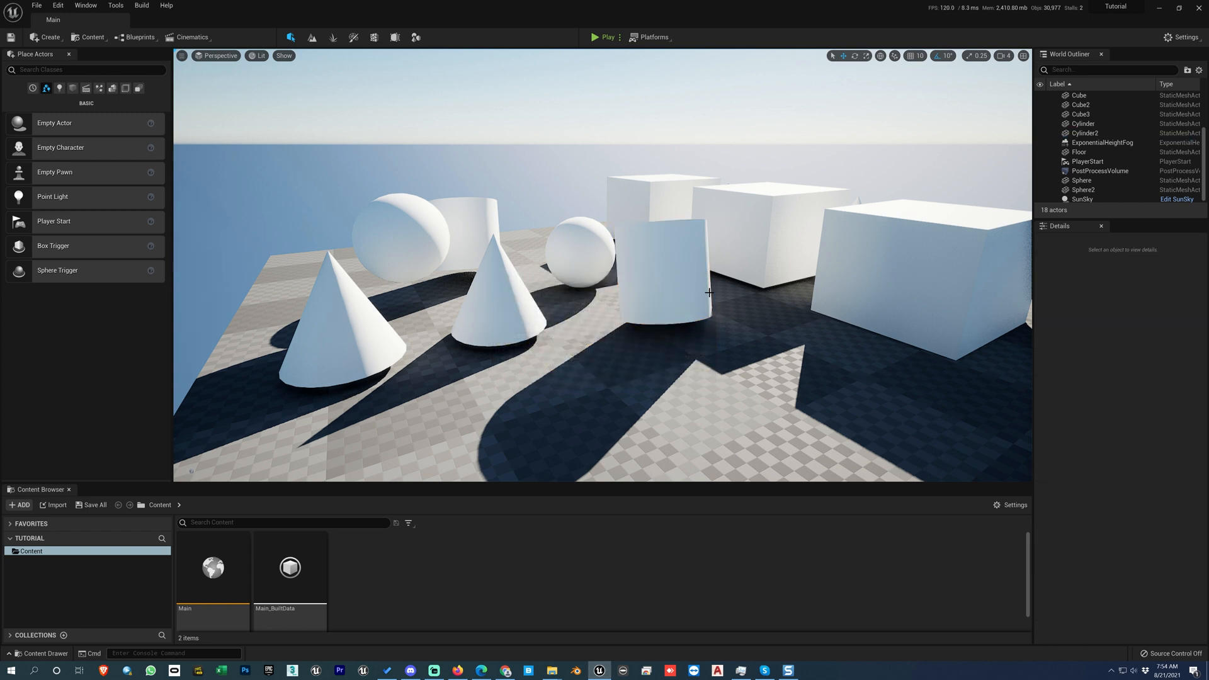
# Step: Take a standard screenshot of the viewport in Immersive Mode with nothing selected, and check its file in the screenshots folder
pyautogui.press('F11')
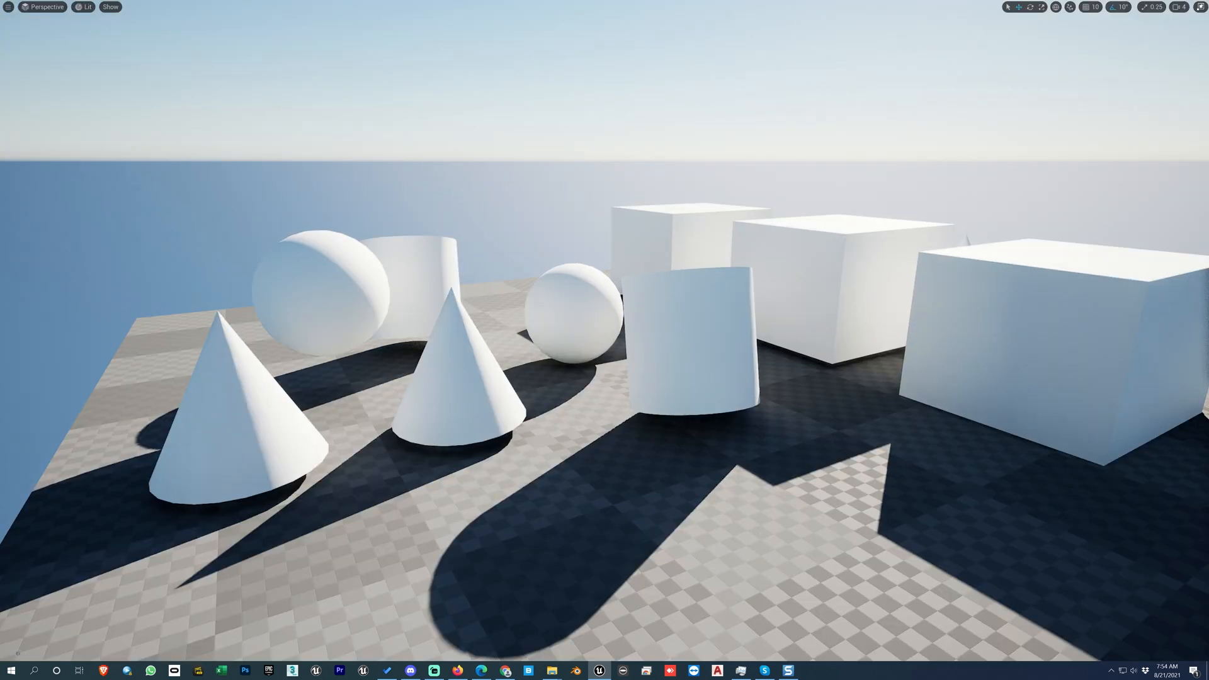
pyautogui.click(677, 339)
pyautogui.press('Escape')
pyautogui.press('F9')
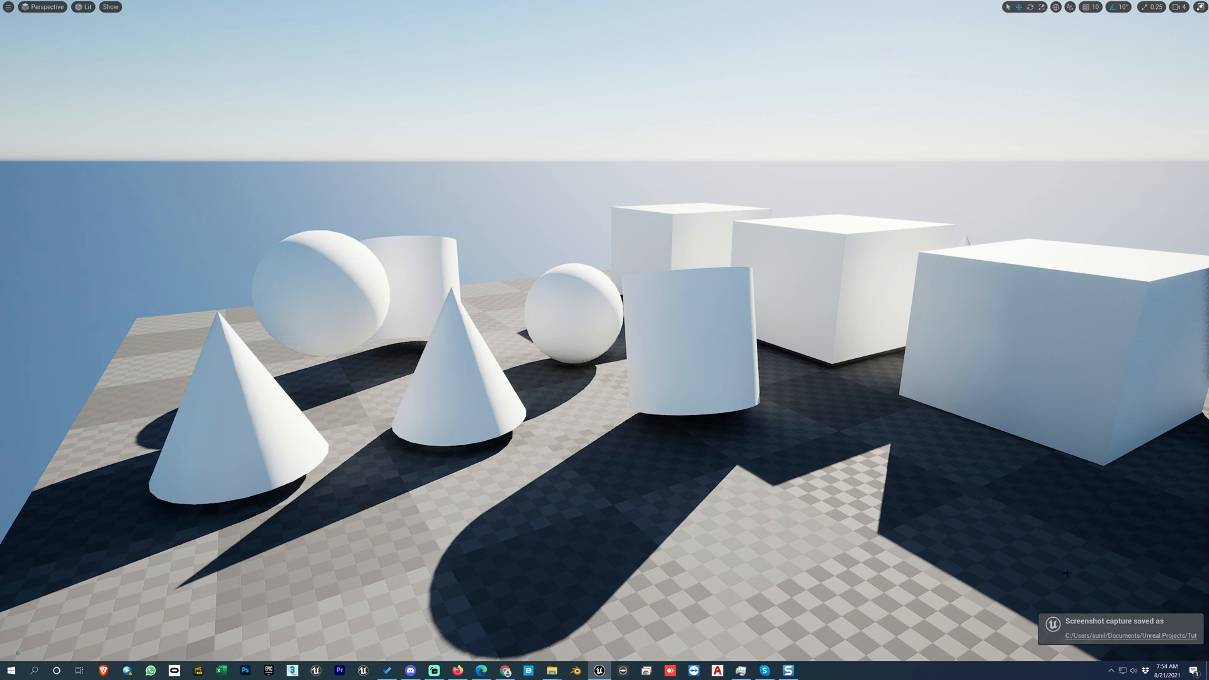
pyautogui.click(1081, 636)
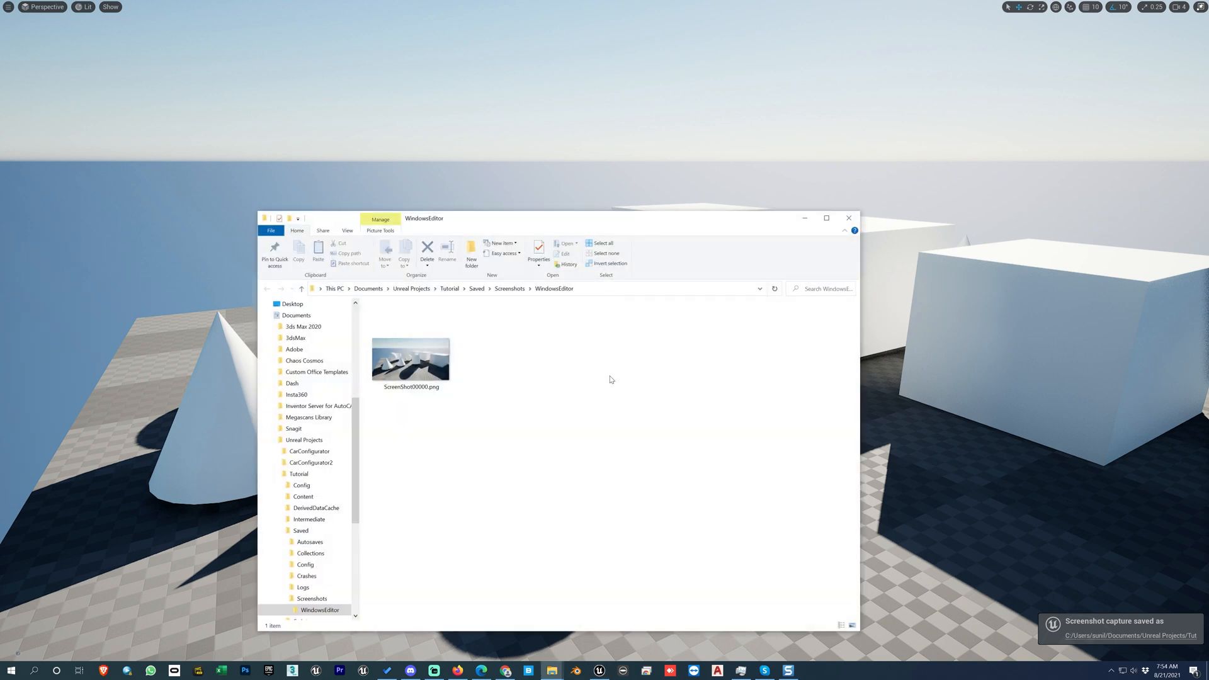
pyautogui.click(805, 218)
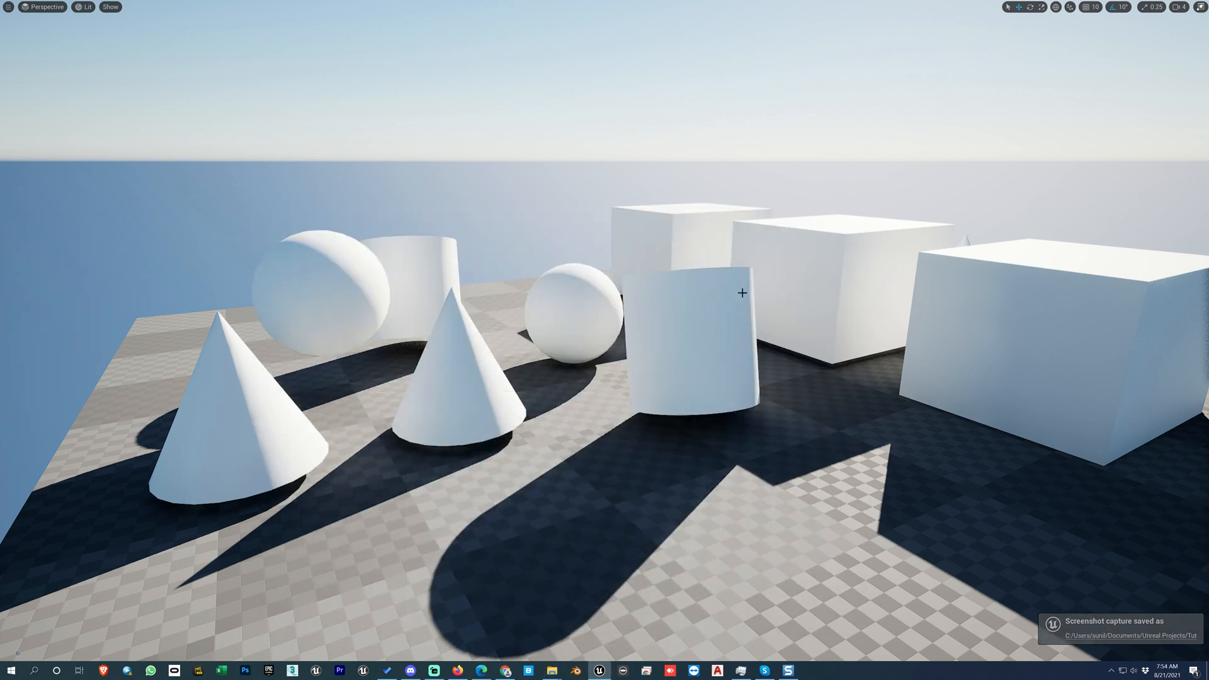
# Step: Turn on Game View after selecting the middle cube, and exit Immersive Mode
pyautogui.click(831, 320)
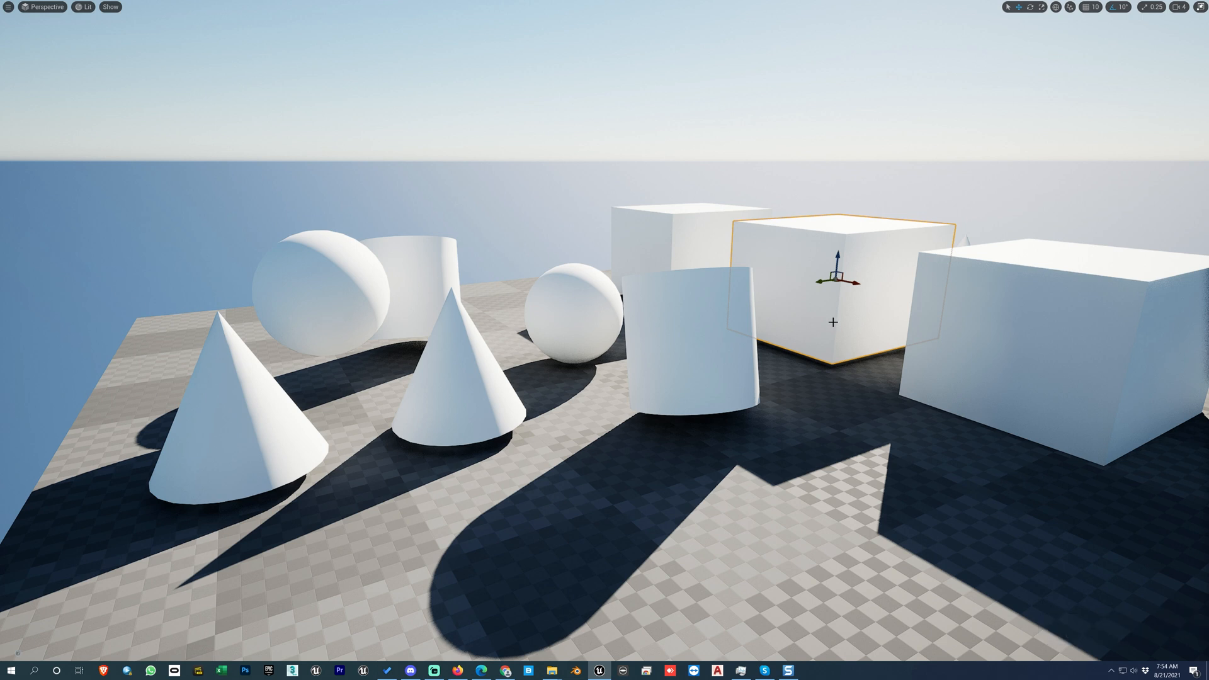
pyautogui.press('g')
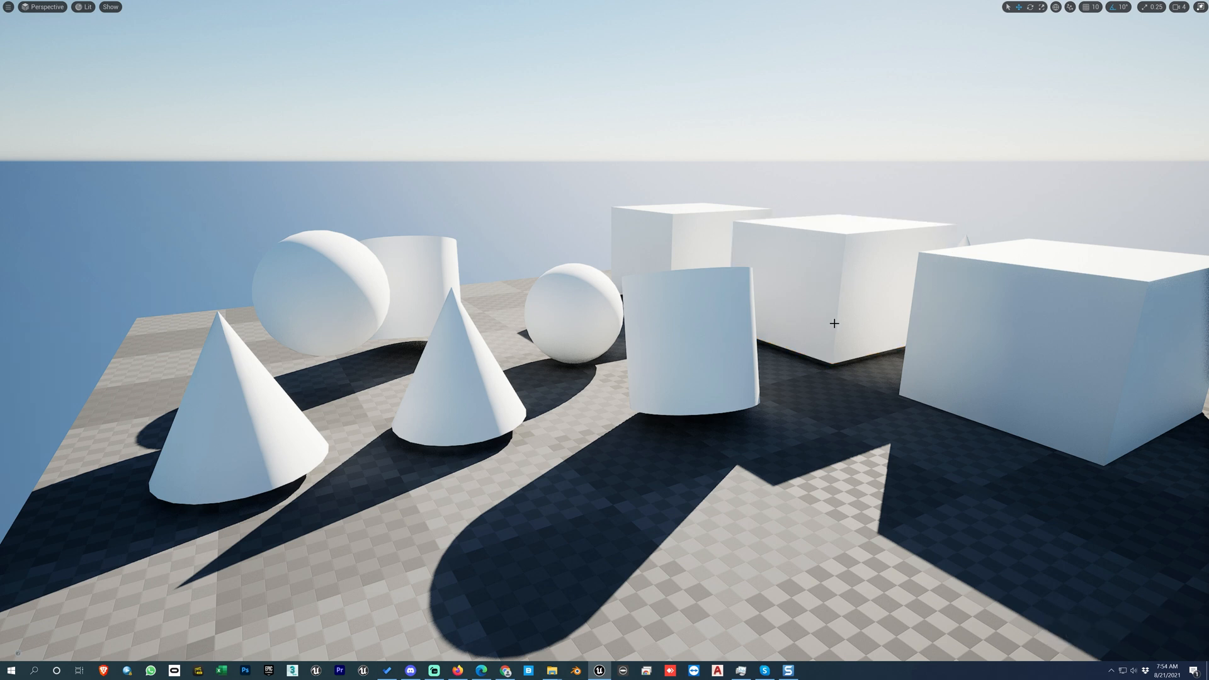
pyautogui.press('F11')
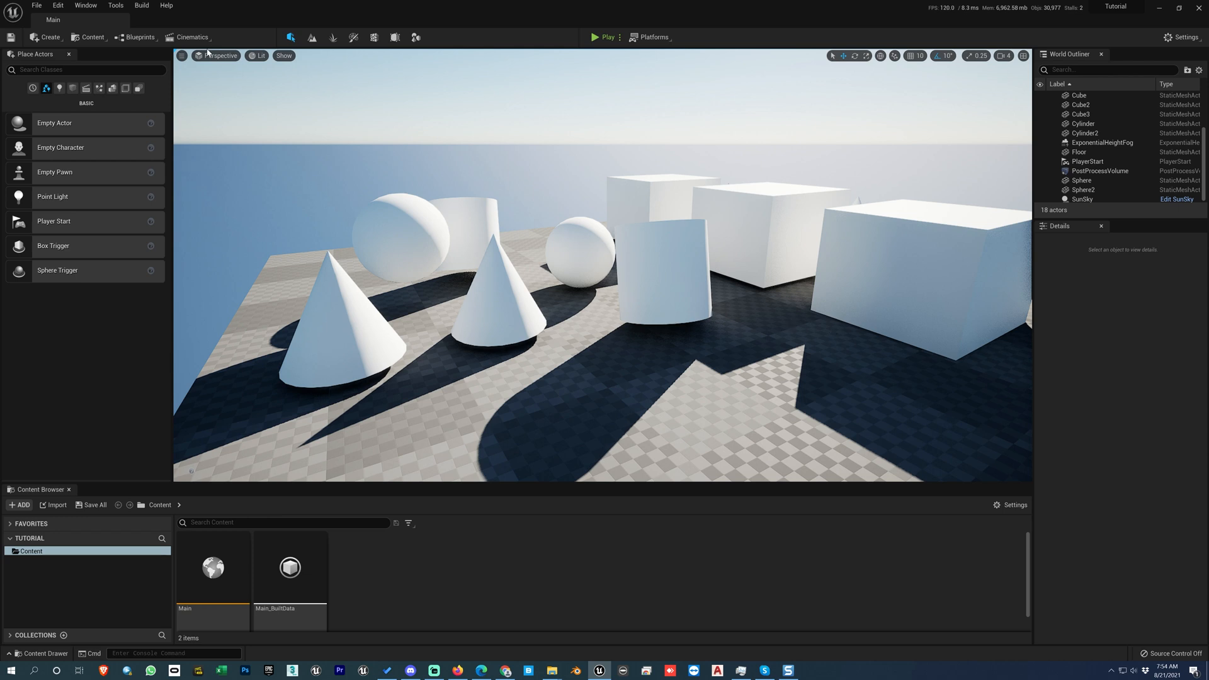
# Step: Change the viewport layout to one pane, and then to two side-by-side panes
pyautogui.click(181, 55)
pyautogui.moveTo(235, 252)
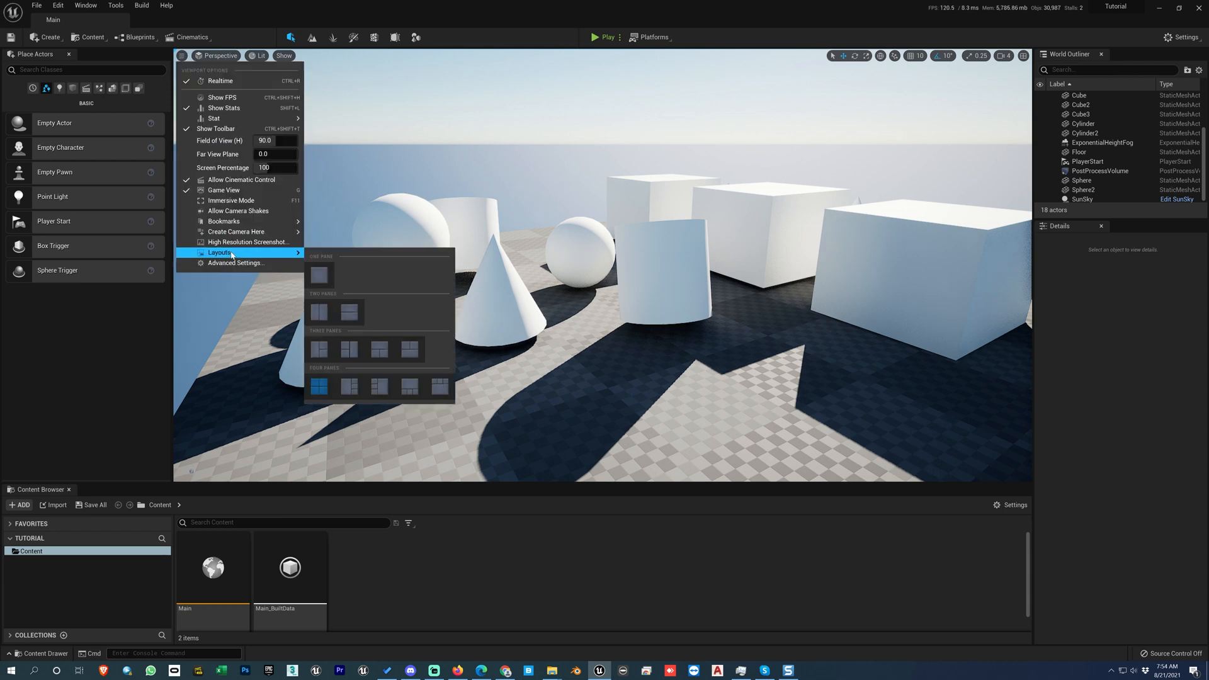
pyautogui.click(322, 283)
pyautogui.click(182, 56)
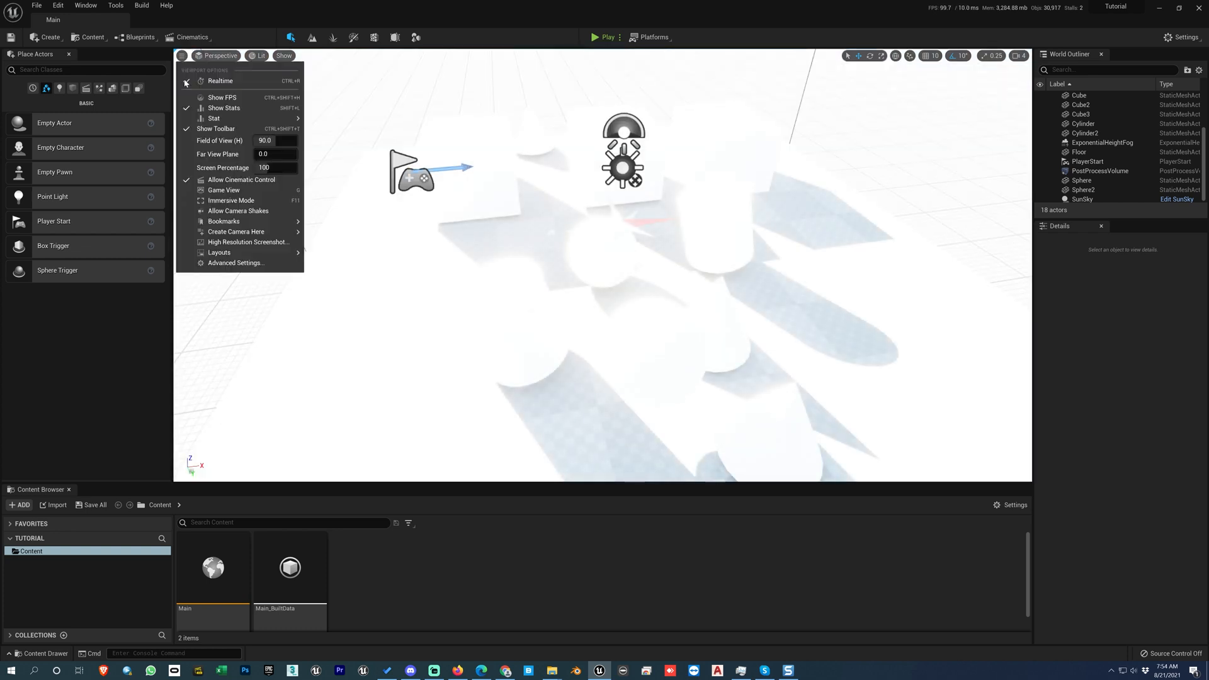
pyautogui.moveTo(235, 253)
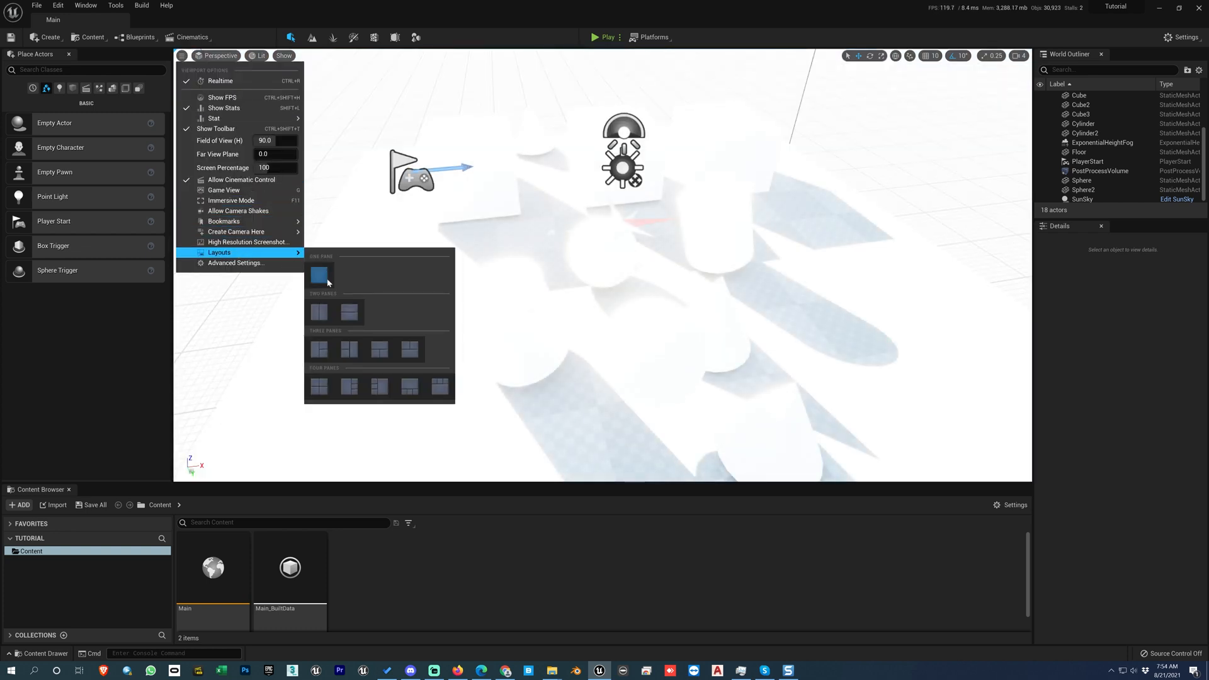
pyautogui.click(321, 312)
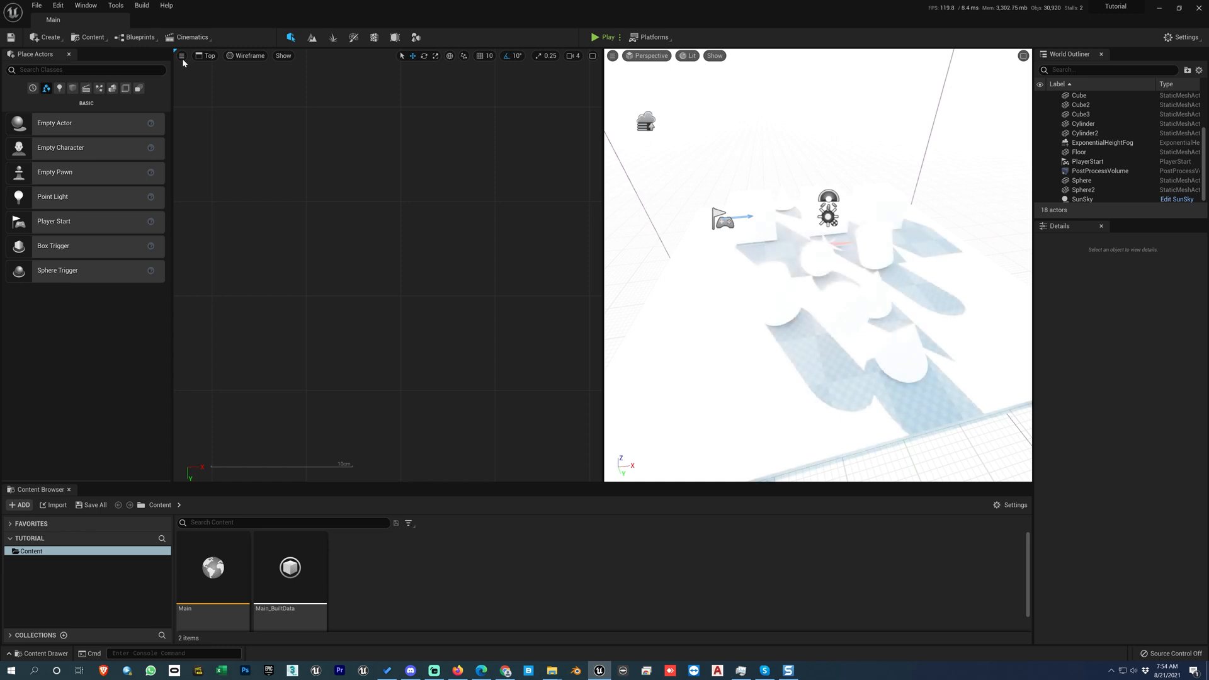
# Step: Change the viewport layout to three panes with one on the right and two on the left, and then to the four-pane grid
pyautogui.click(182, 57)
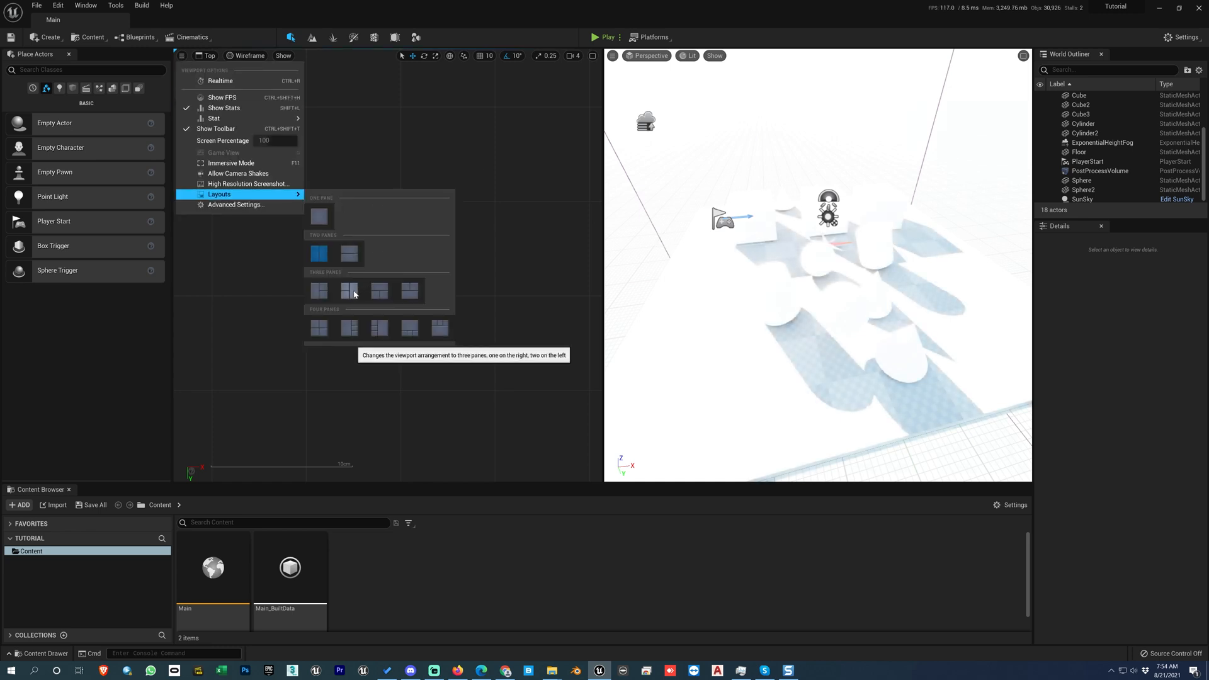
pyautogui.click(377, 290)
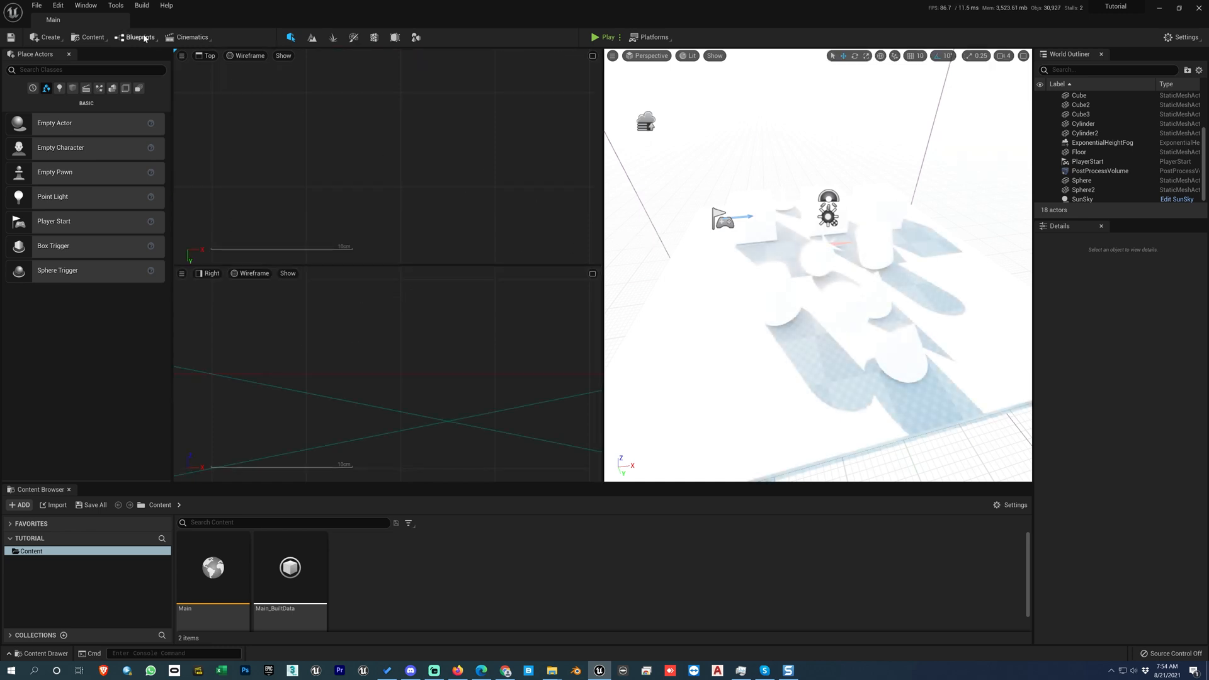
pyautogui.click(181, 56)
pyautogui.moveTo(249, 196)
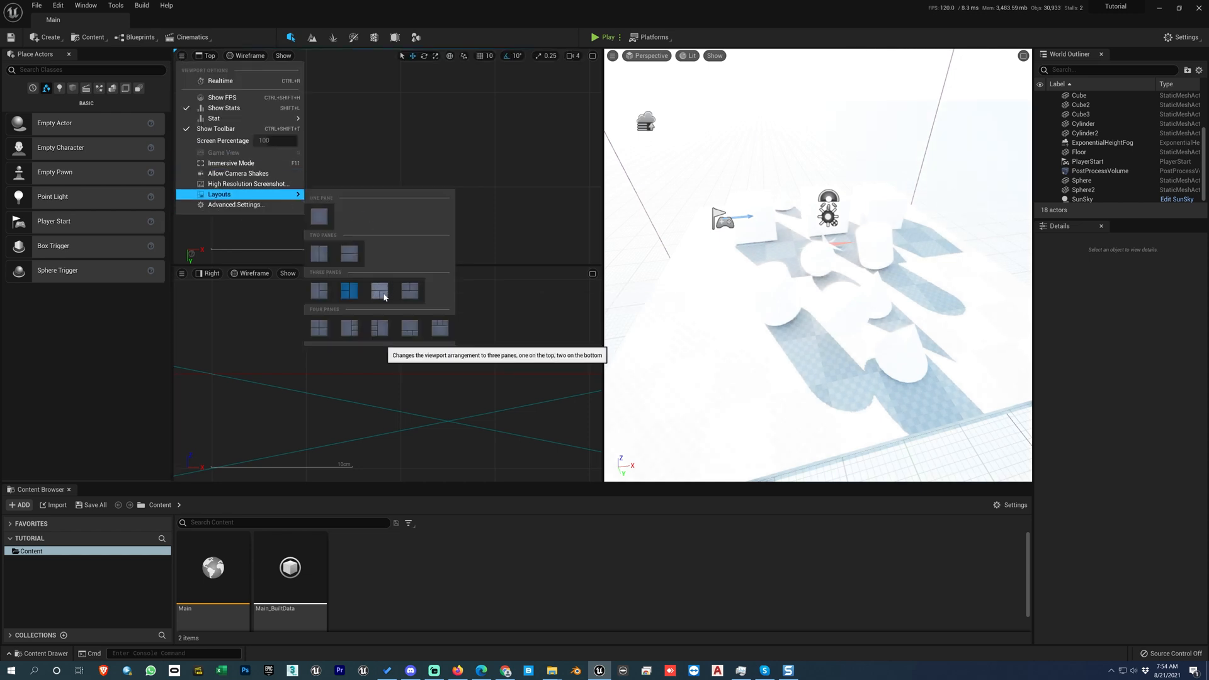
pyautogui.click(320, 331)
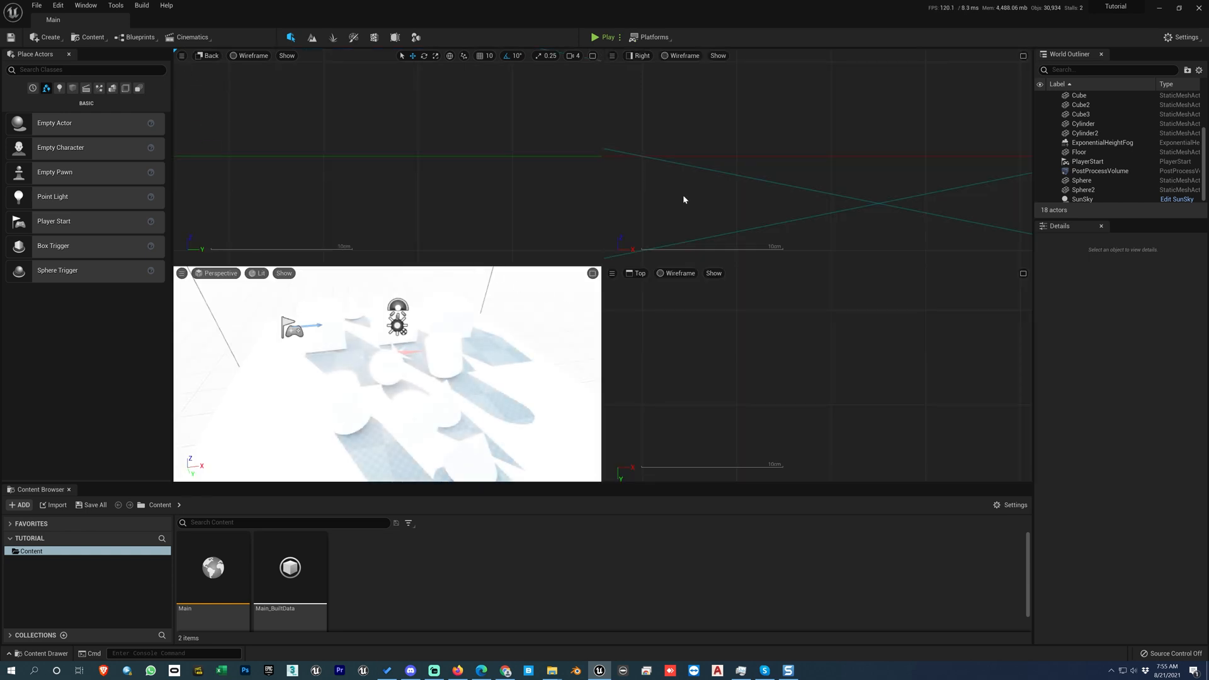
# Step: Maximize and restore the perspective pane, and set the viewport layout back to one pane
pyautogui.click(592, 274)
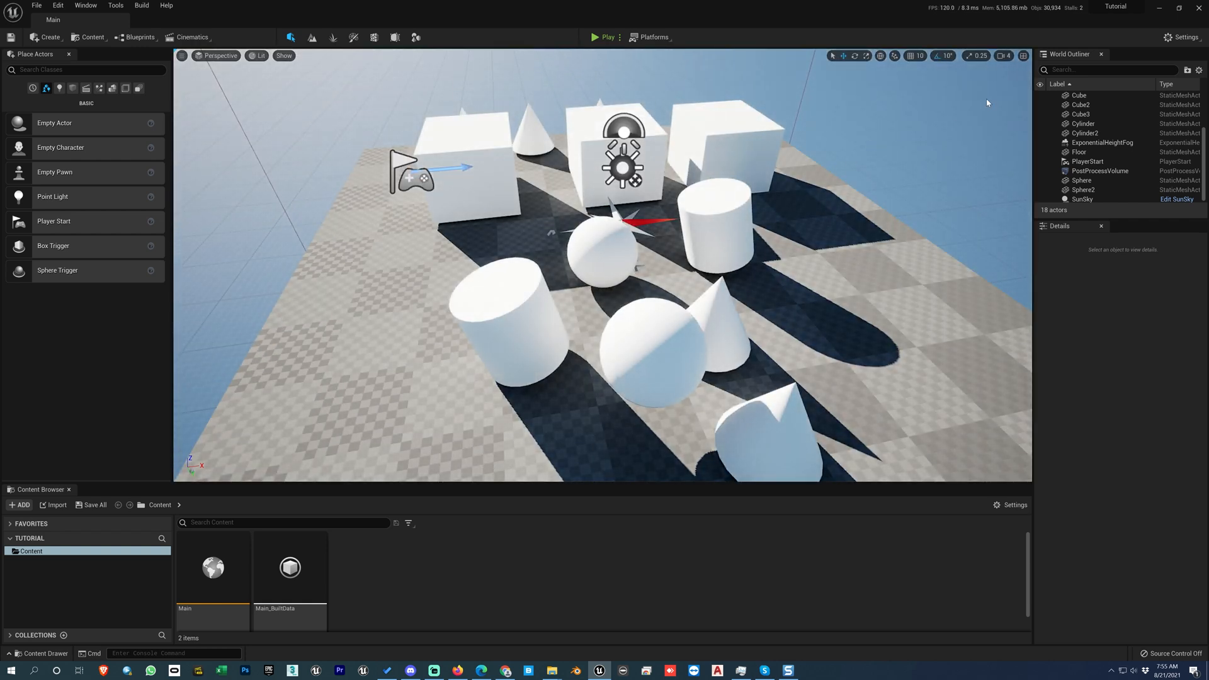
pyautogui.click(1024, 56)
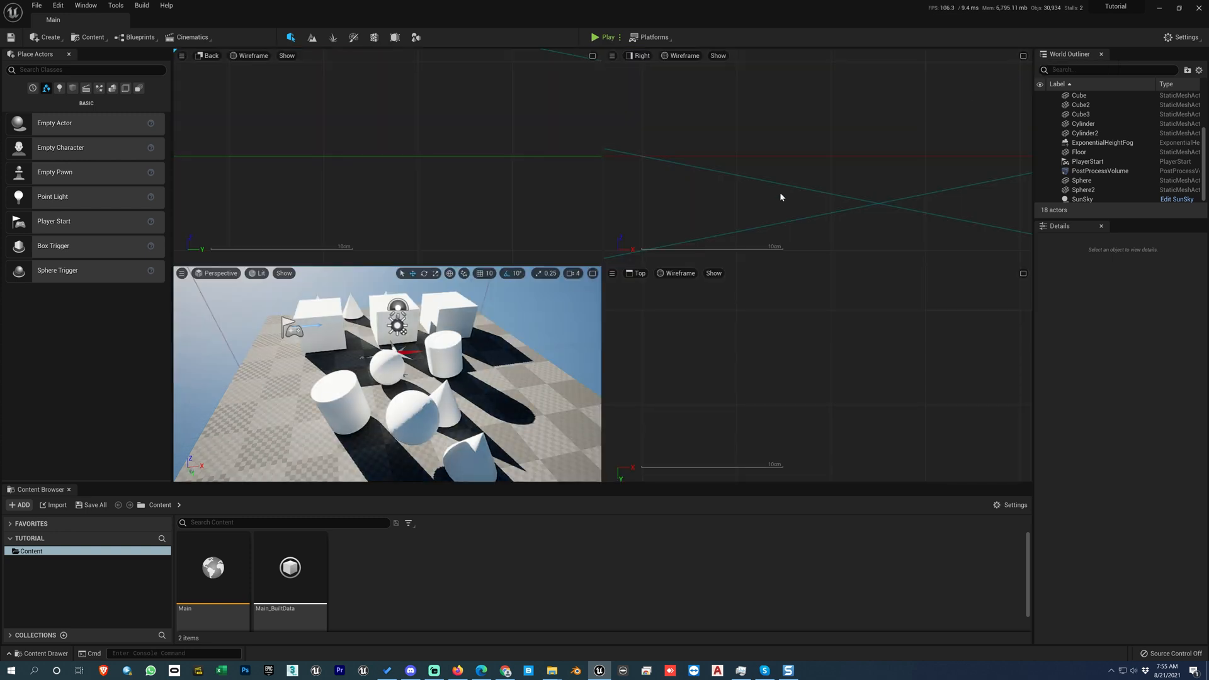
pyautogui.click(182, 56)
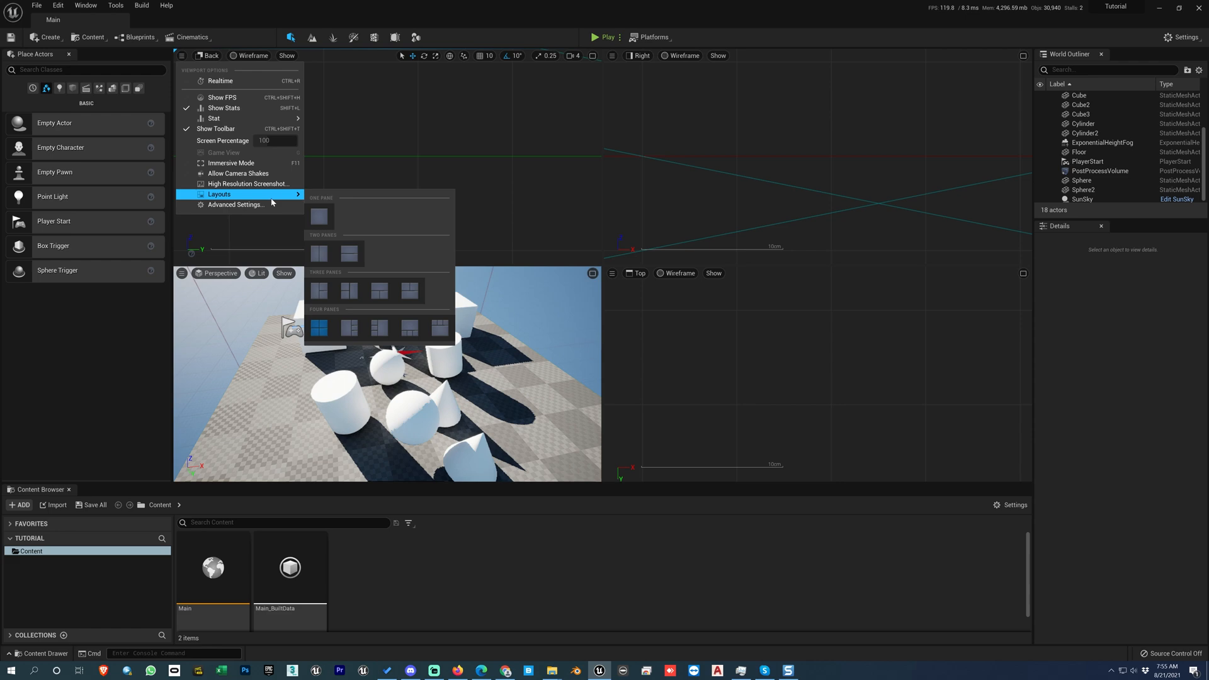
pyautogui.click(318, 216)
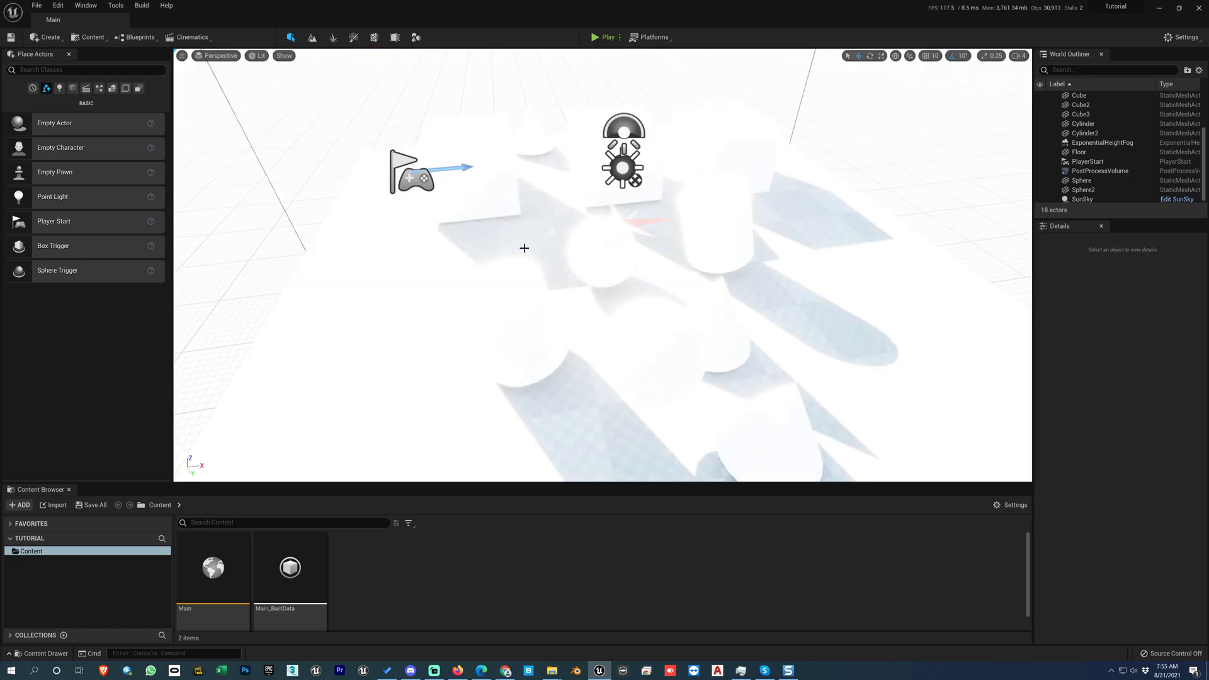
# Step: Turn on Game View with the floor selected, and reapply the one-pane layout with Game View off
pyautogui.click(561, 246)
pyautogui.press('g')
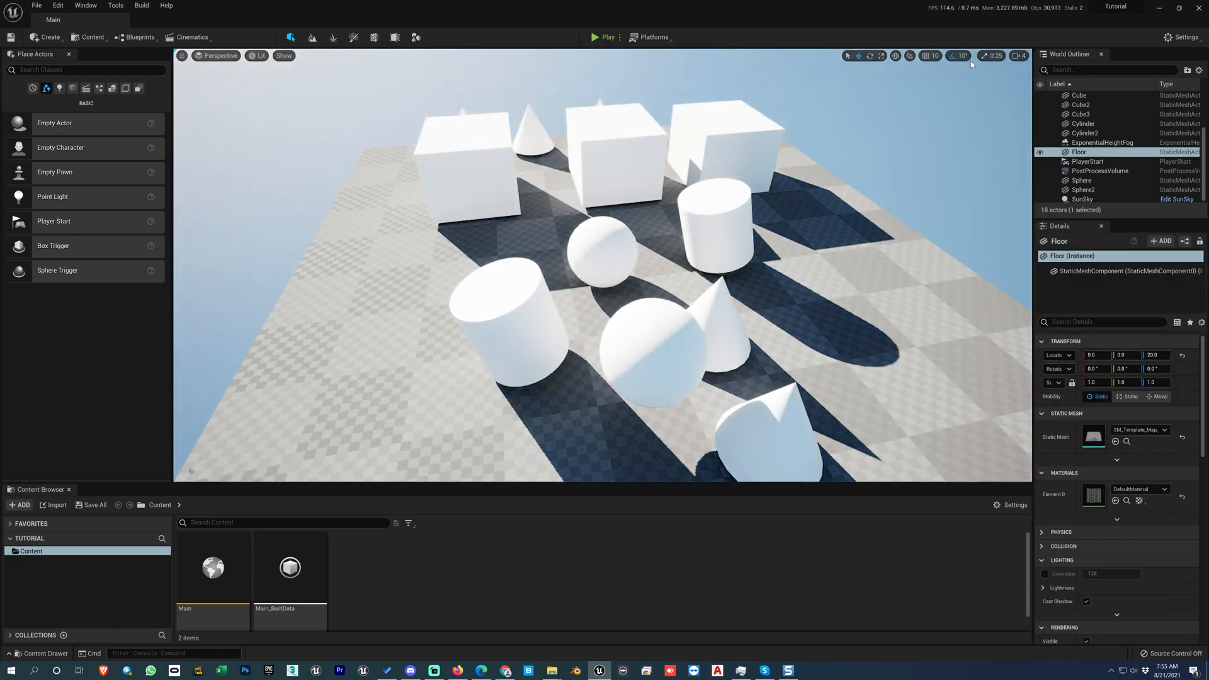
pyautogui.click(181, 56)
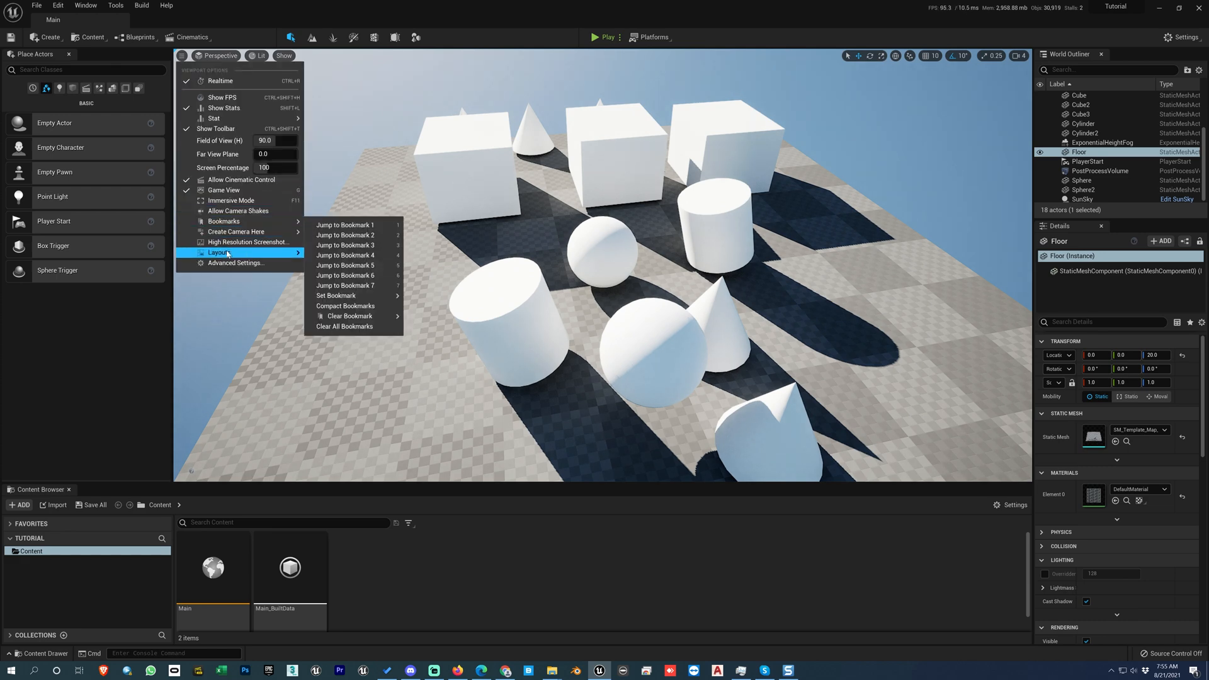
pyautogui.click(323, 282)
pyautogui.press('g')
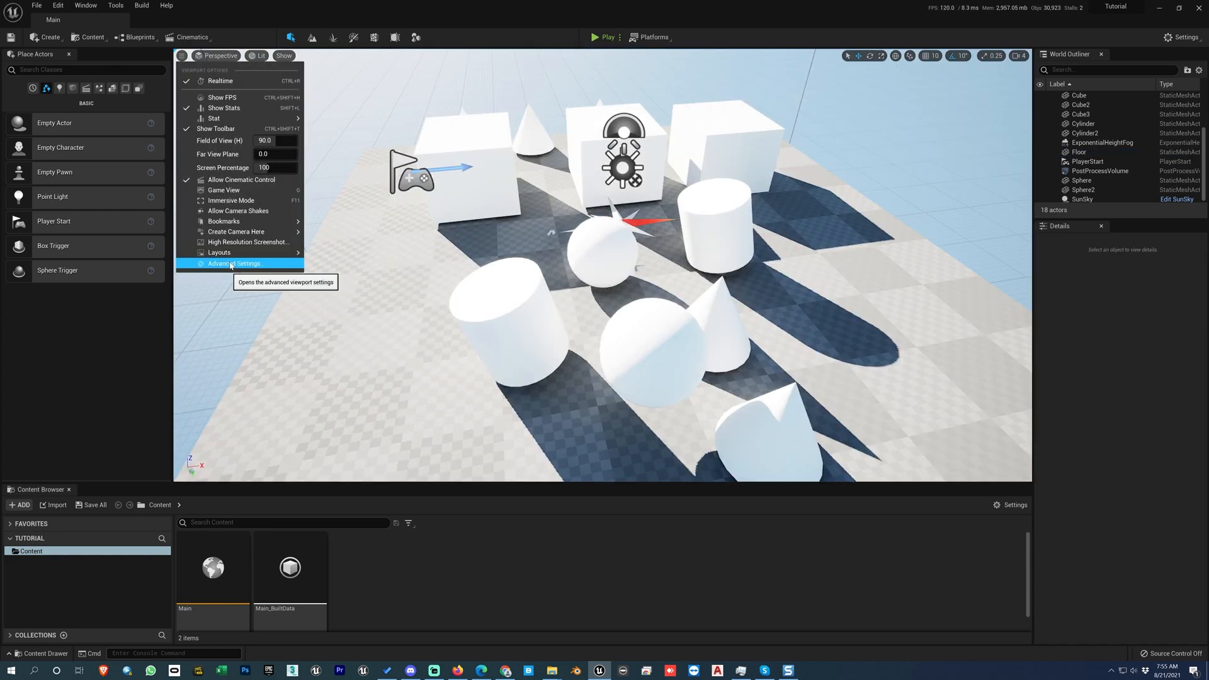
# Step: Open the viewport's Advanced Settings to examine the Level Editor viewport preferences, and close them
pyautogui.click(231, 264)
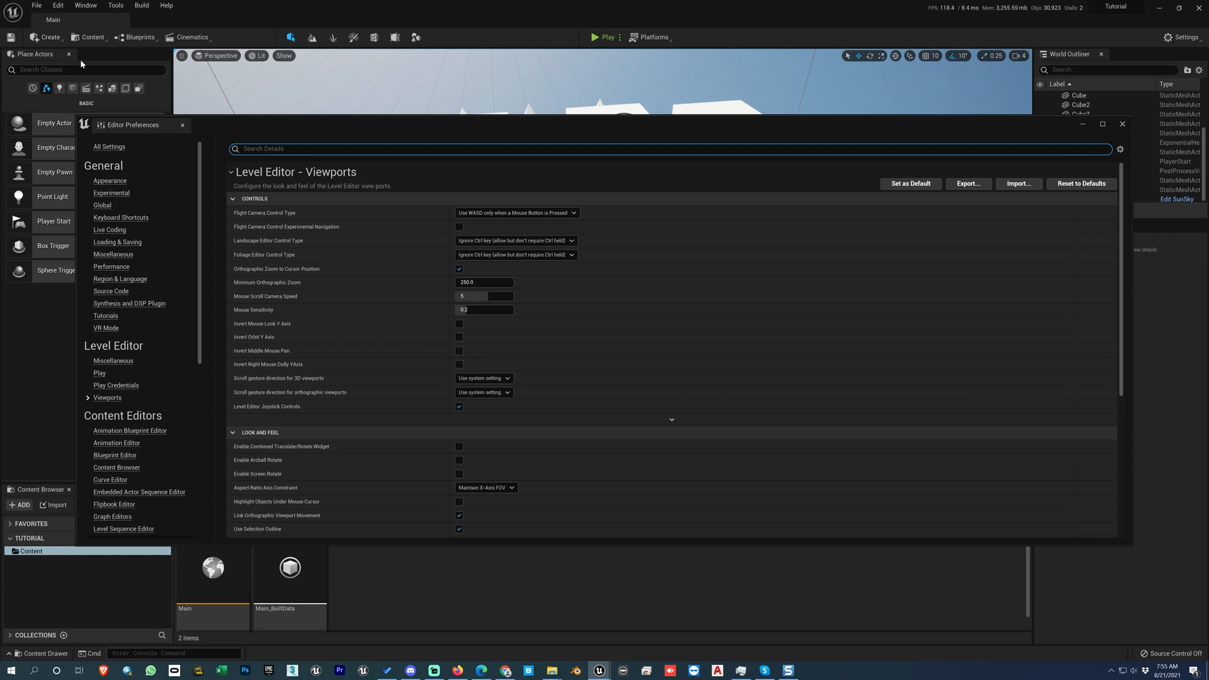
pyautogui.click(182, 124)
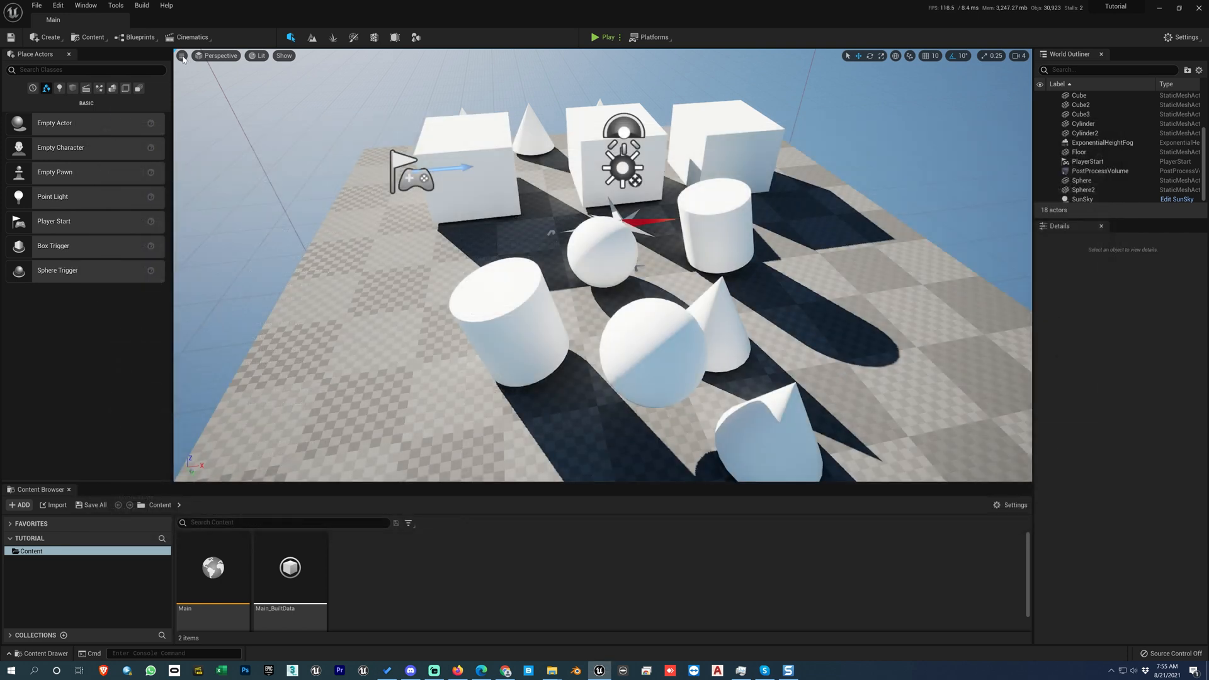
pyautogui.click(182, 56)
pyautogui.click(182, 56)
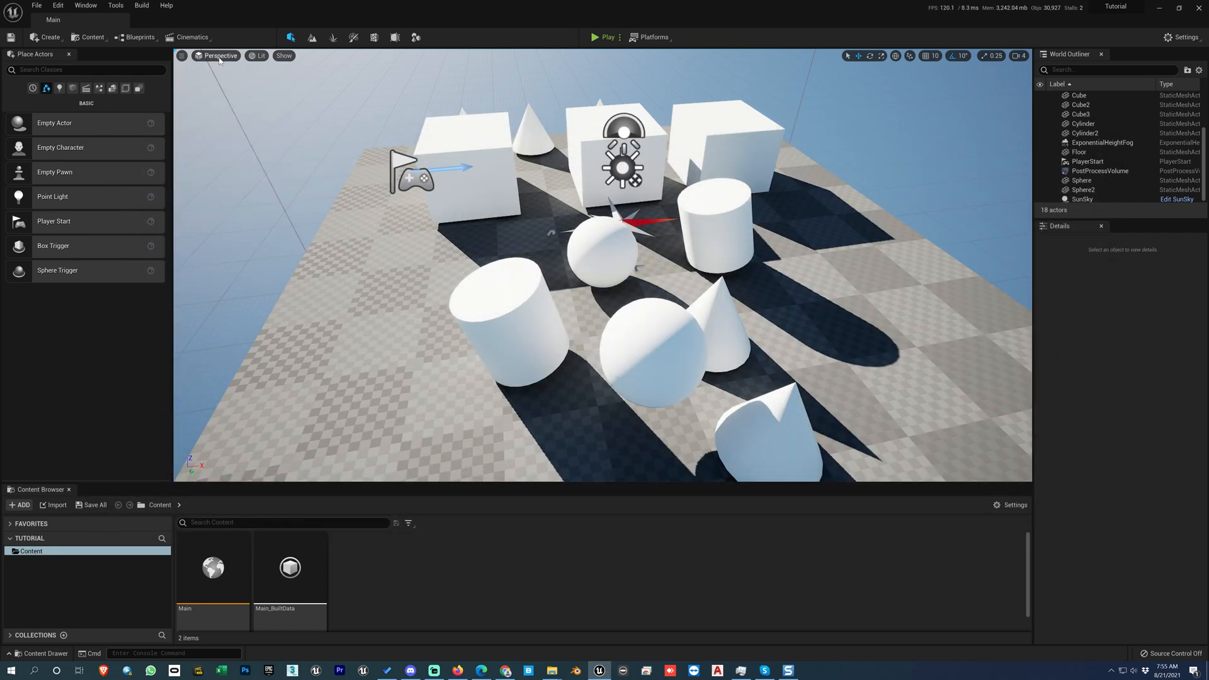